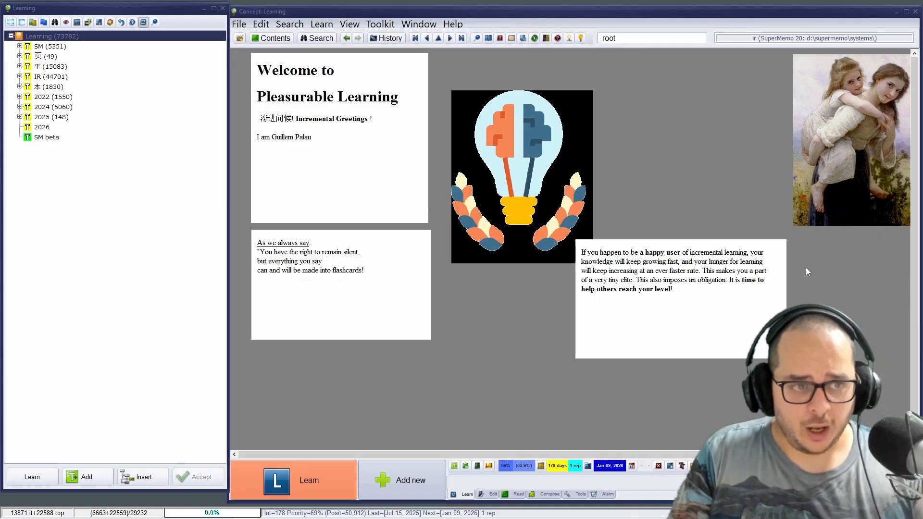
Switch to Chrome and copy the full MathJax HTML template from the "Using MathJax in SuperMemo 20" wiki page.
mouse_move(245, 518)
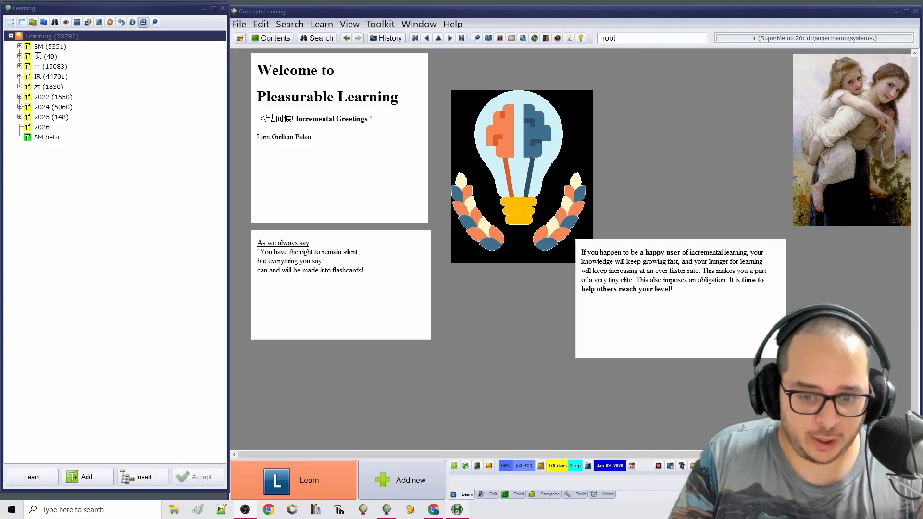
click(433, 510)
scroll(368, 407, down, 2)
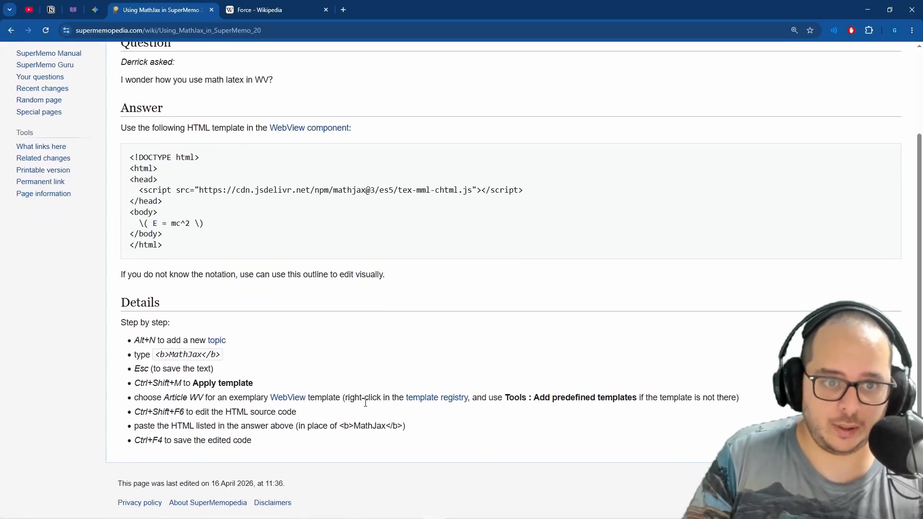
scroll(366, 407, up, 2)
scroll(364, 380, down, 2)
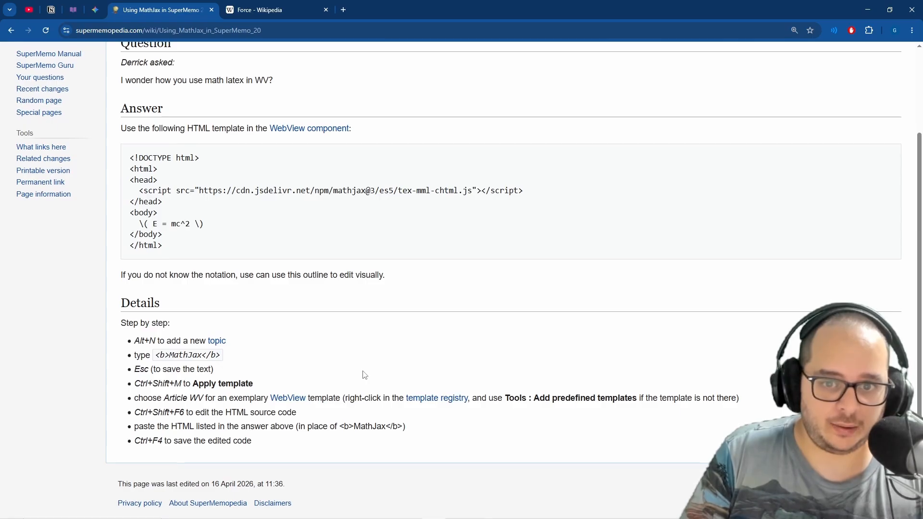
scroll(365, 375, up, 1)
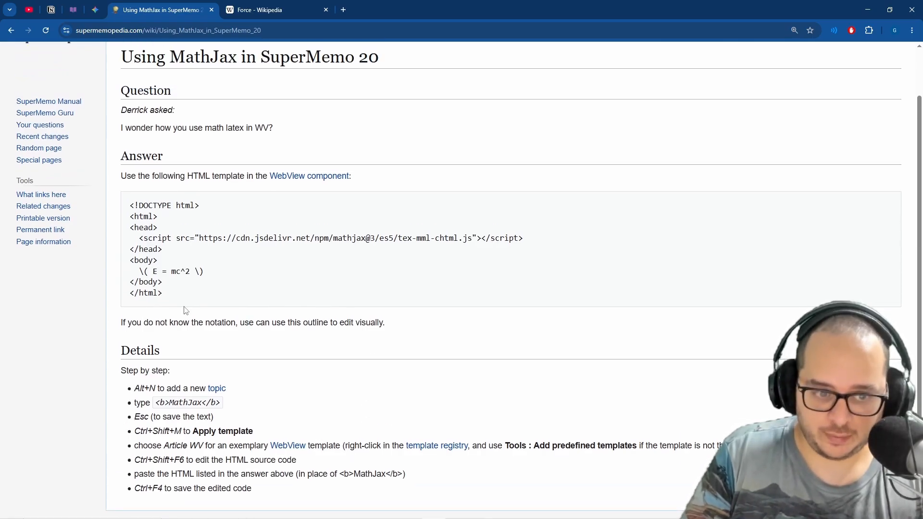
drag(165, 296, 131, 204)
key(ctrl+c)
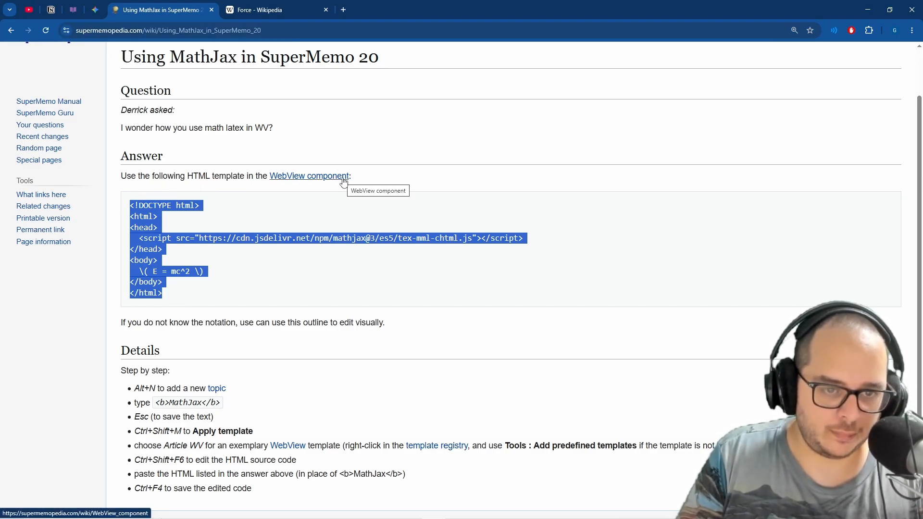
drag(187, 176, 248, 172)
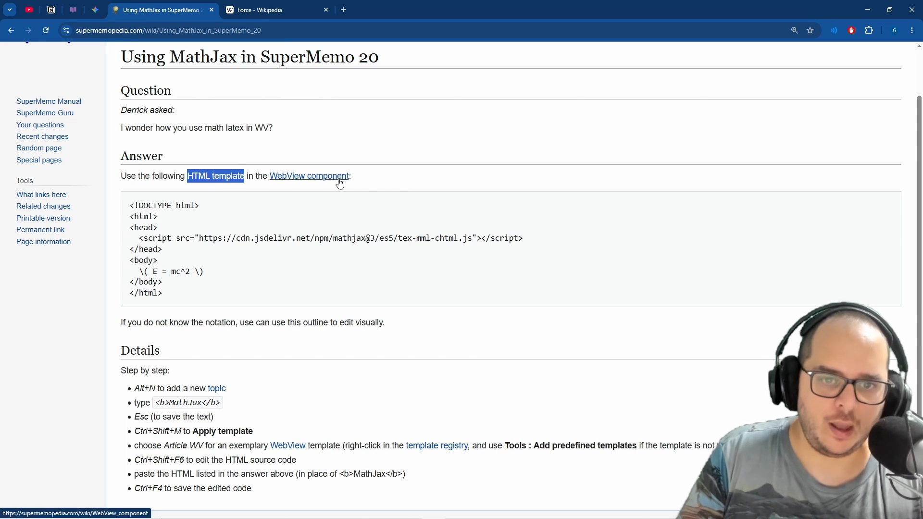
Return to SuperMemo, add a new topic under the Learning root and rename it "Formulae test".
click(867, 11)
right_click(38, 42)
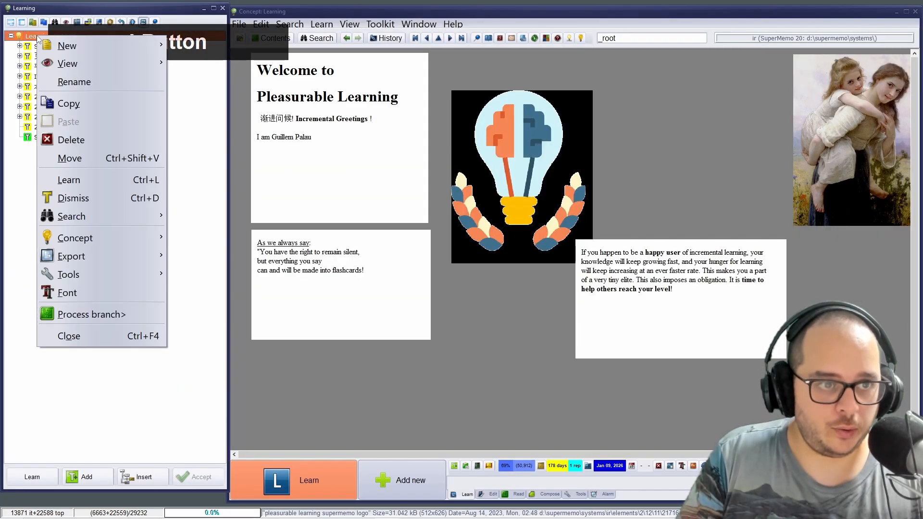
mouse_move(59, 45)
click(211, 62)
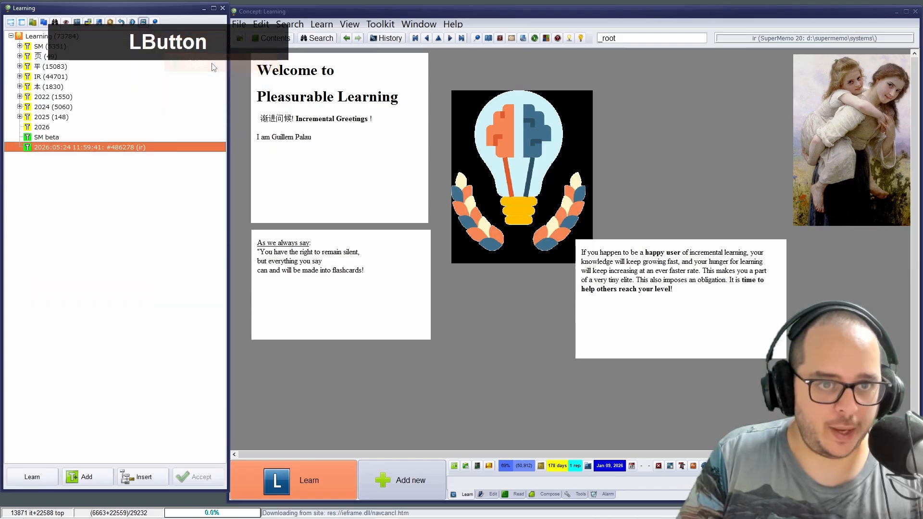
click(333, 112)
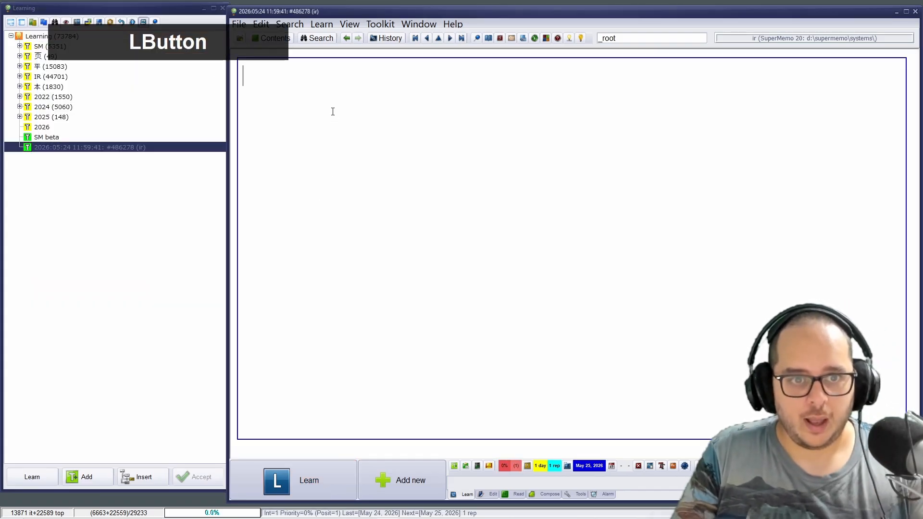
click(110, 147)
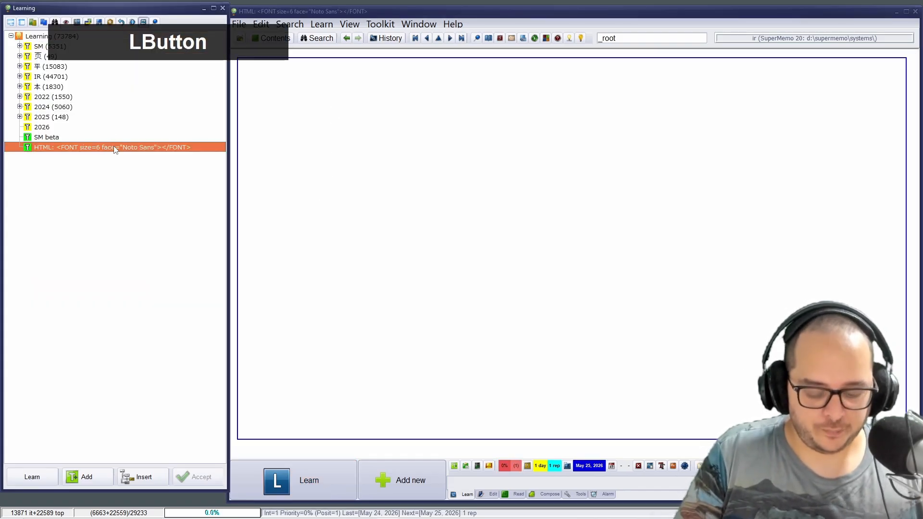
text(Formulae test)
key(Return)
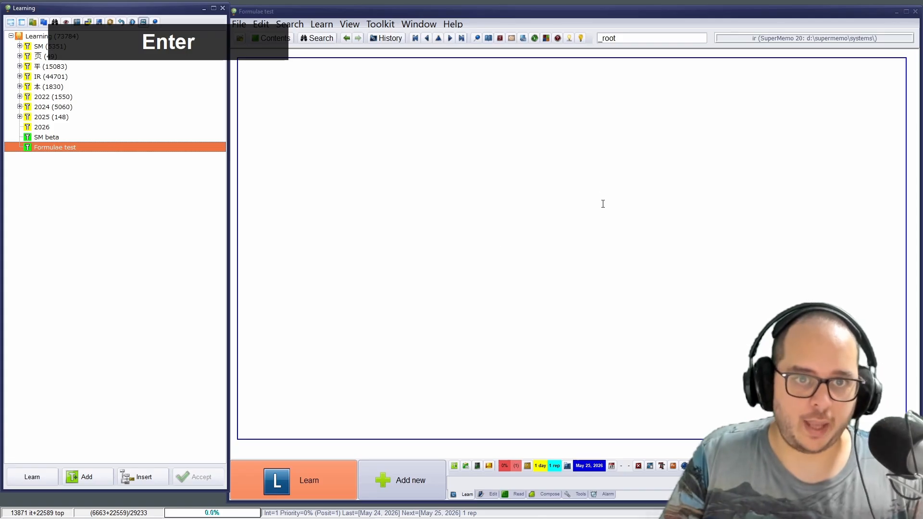
Apply the Article Picture WV template to the Formulae test element.
click(554, 157)
key(ctrl+shift+o)
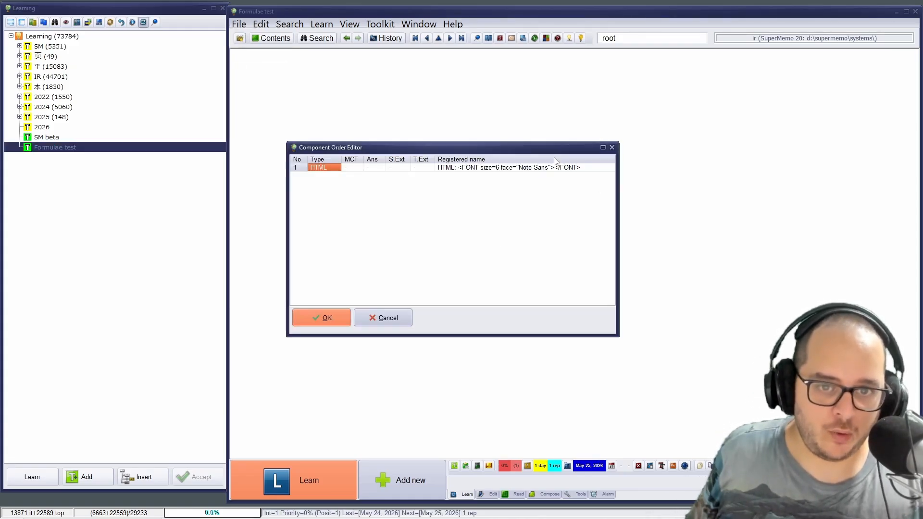
key(Escape)
key(ctrl+shift+m)
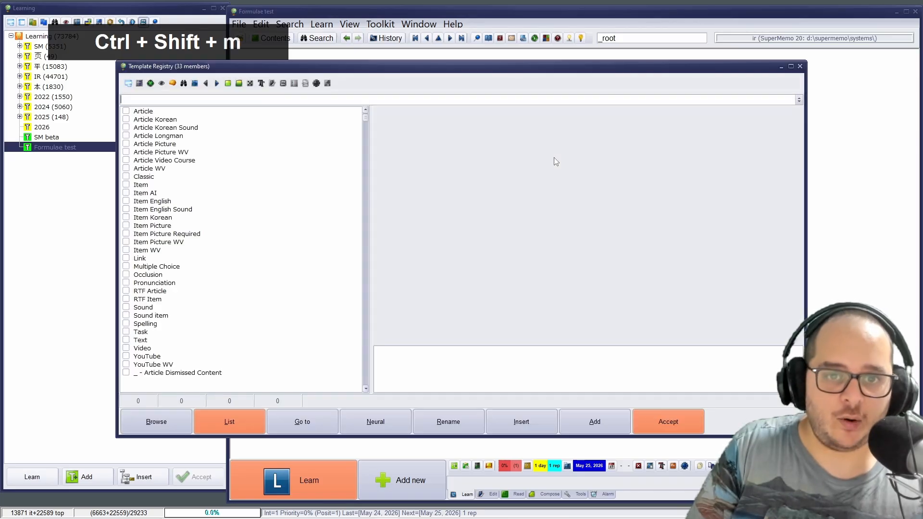
key(Down)
key(Down)
key(Down)
key(Down)
key(Down)
key(Down)
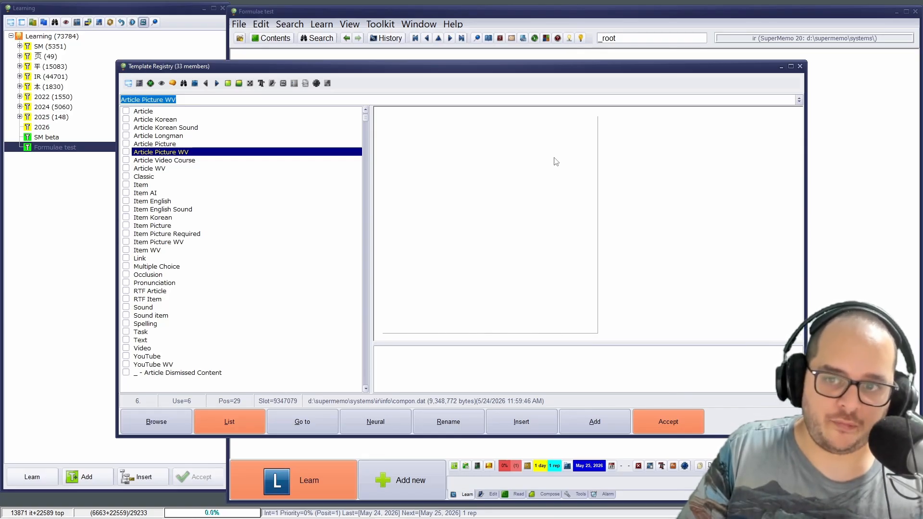
key(Return)
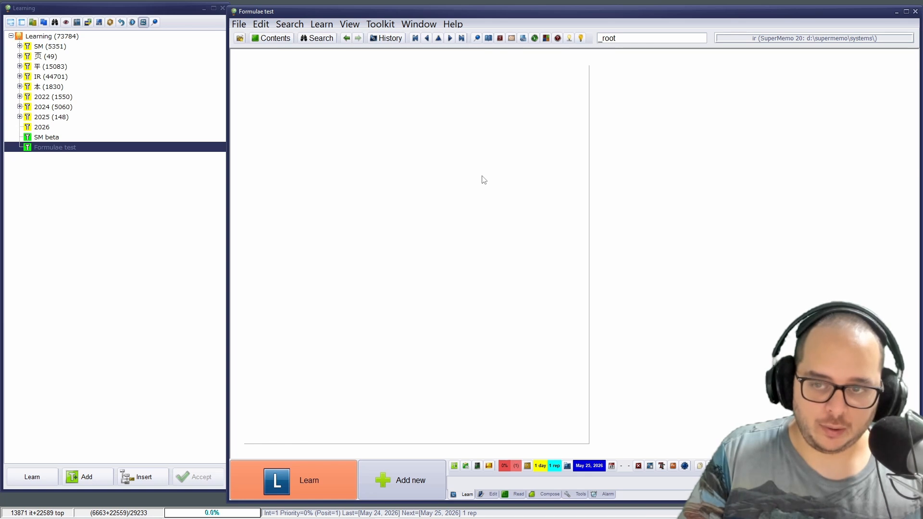
Examine the component types and registered names of the Formulae test element in the Component Order Editor.
key(ctrl+shift+o)
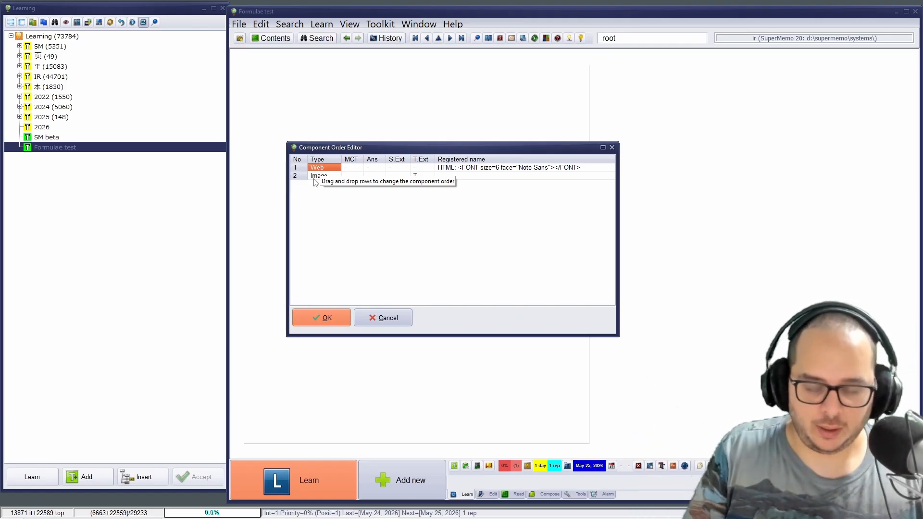
key(Escape)
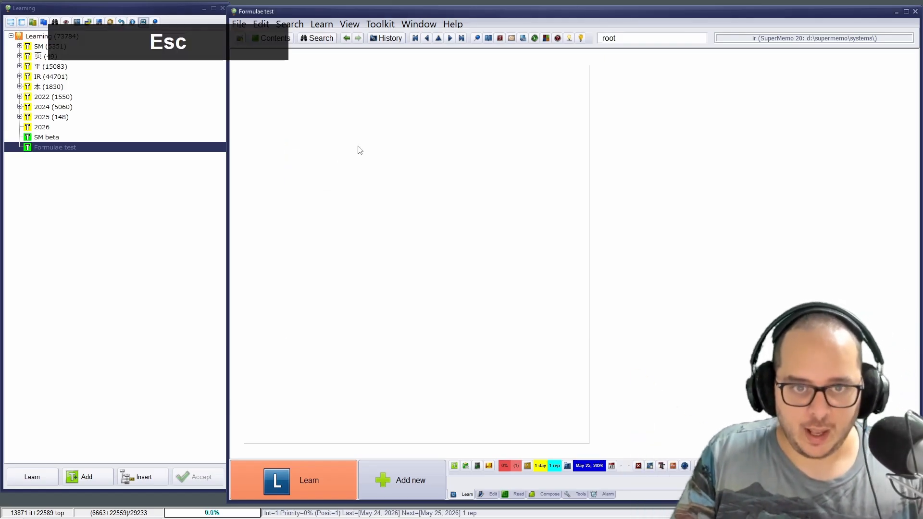
click(359, 148)
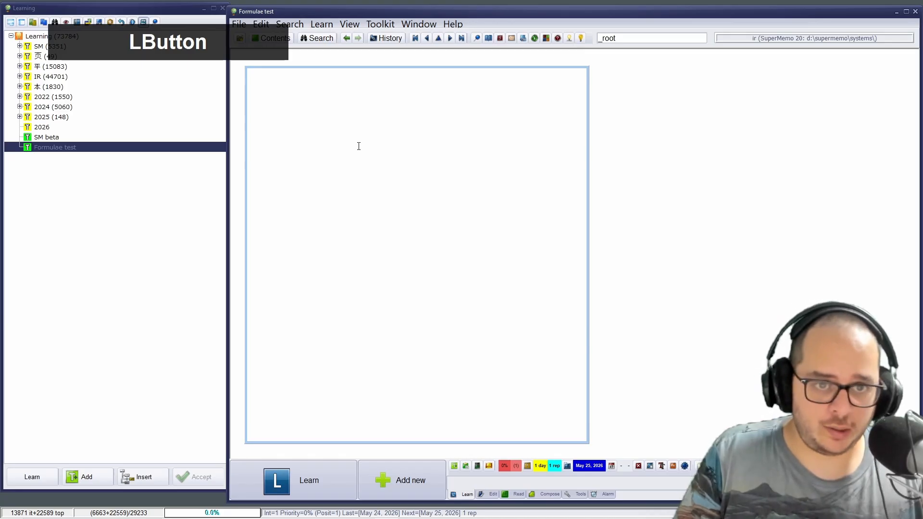
key(Escape)
click(361, 146)
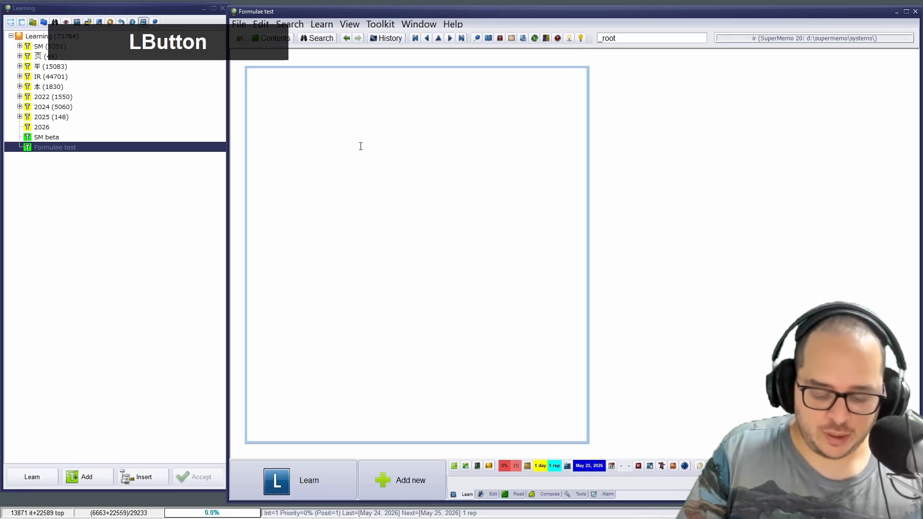
key(ctrl+shift+o)
key(Escape)
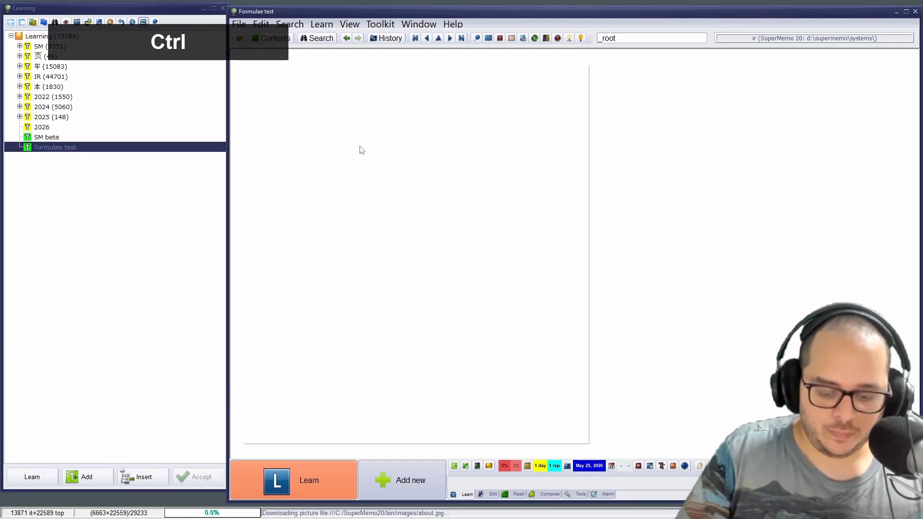
key(ctrl+shift+o)
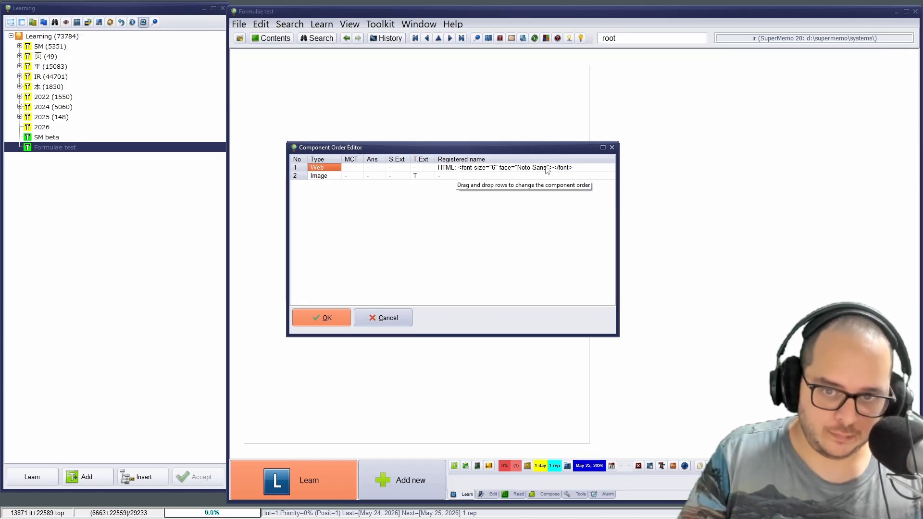
key(Escape)
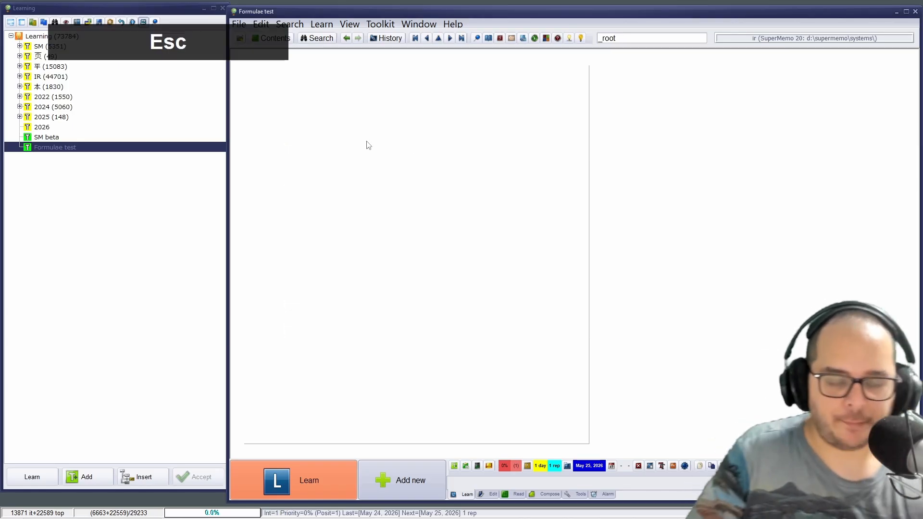
Try pasting the MathJax template directly into the web component and reload the Formulae test element.
click(382, 154)
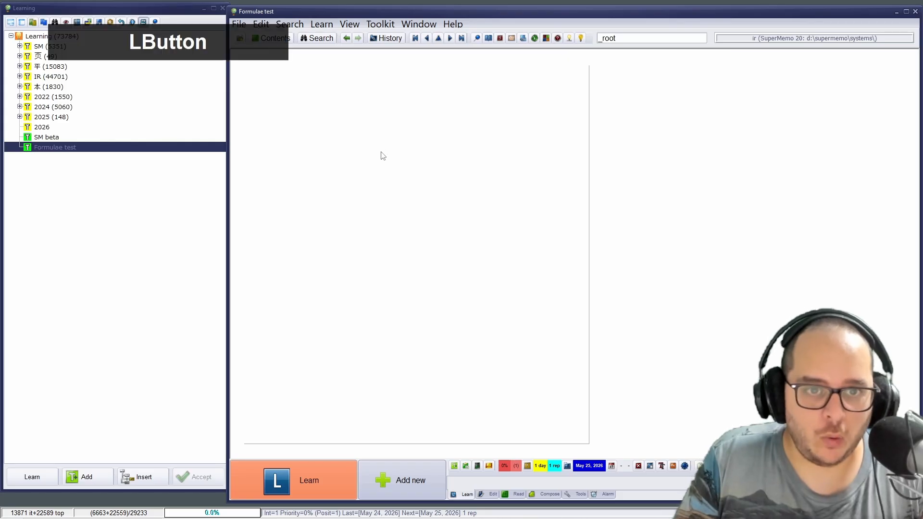
key(ctrl+v)
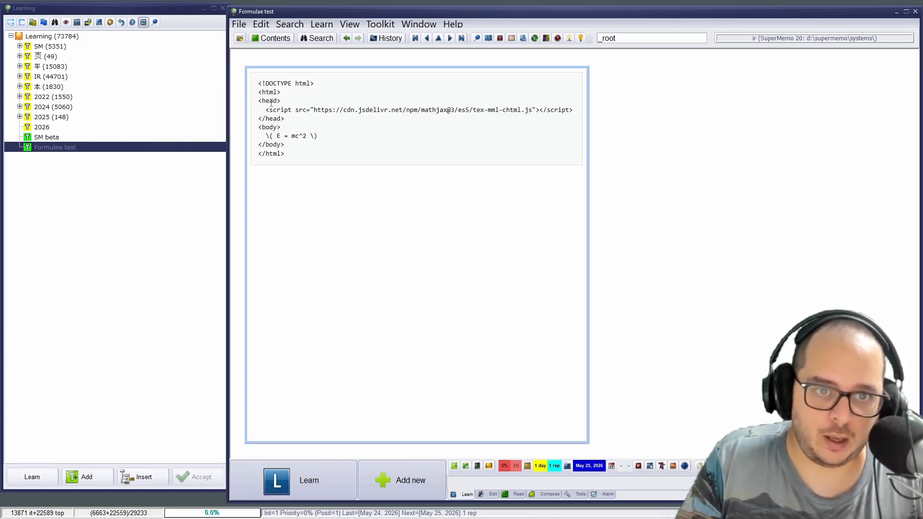
drag(294, 153, 262, 84)
click(318, 194)
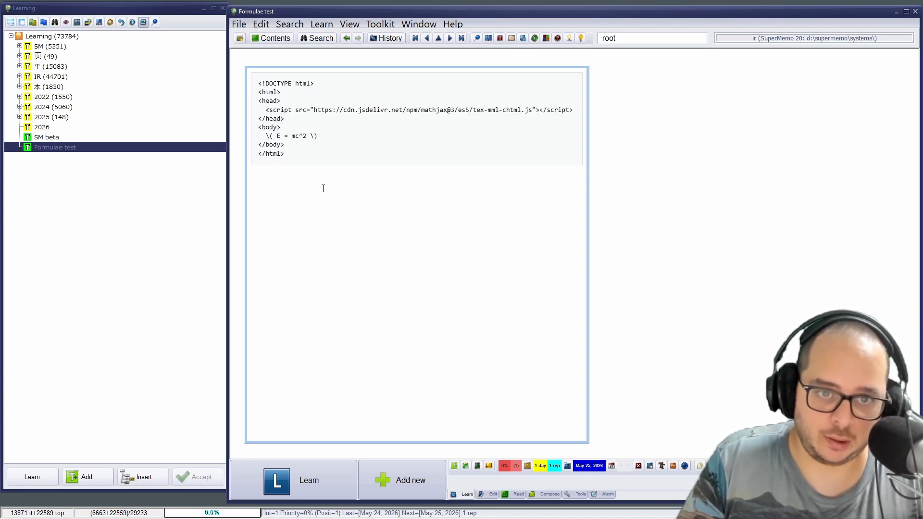
key(Escape)
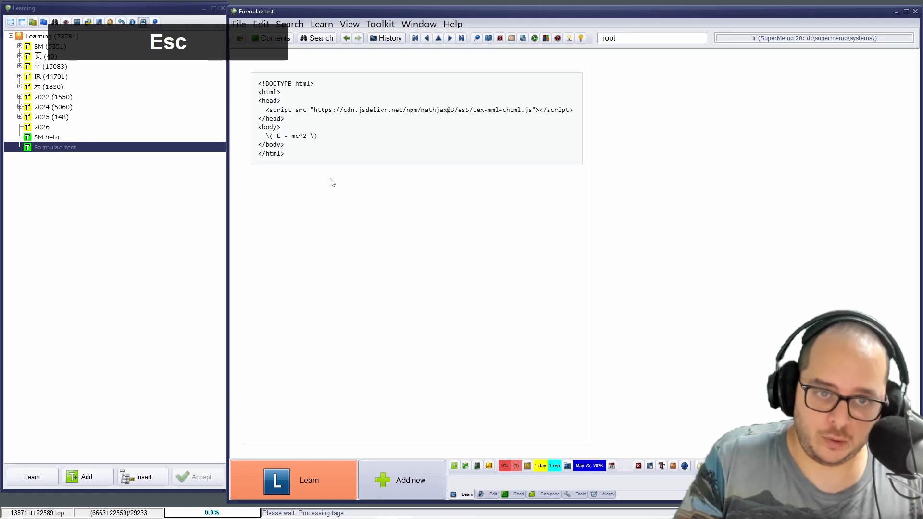
click(37, 129)
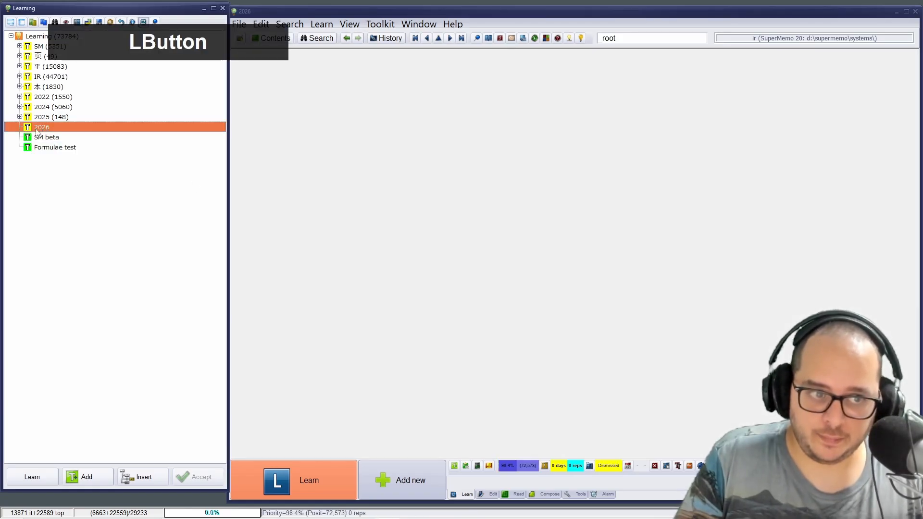
click(40, 147)
Open the web component's HTML source file in Notepad, placed so the element's content stays in view.
click(288, 138)
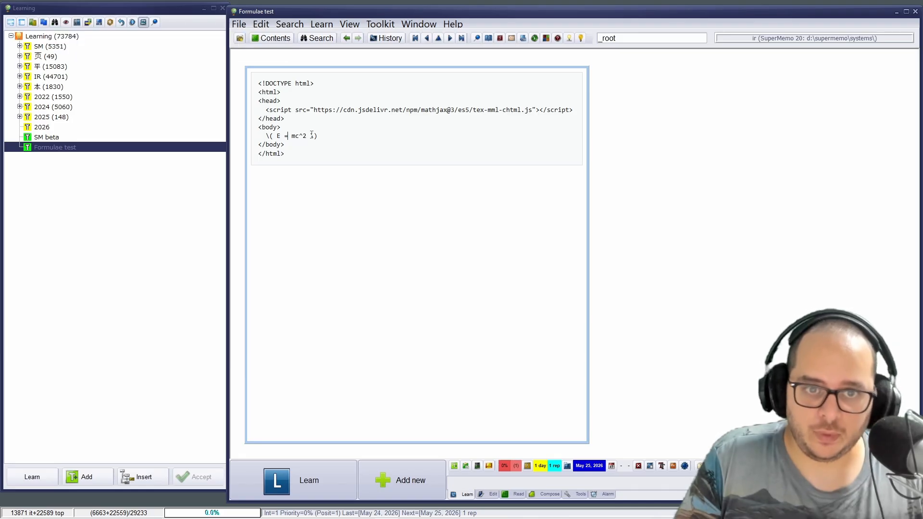
right_click(319, 144)
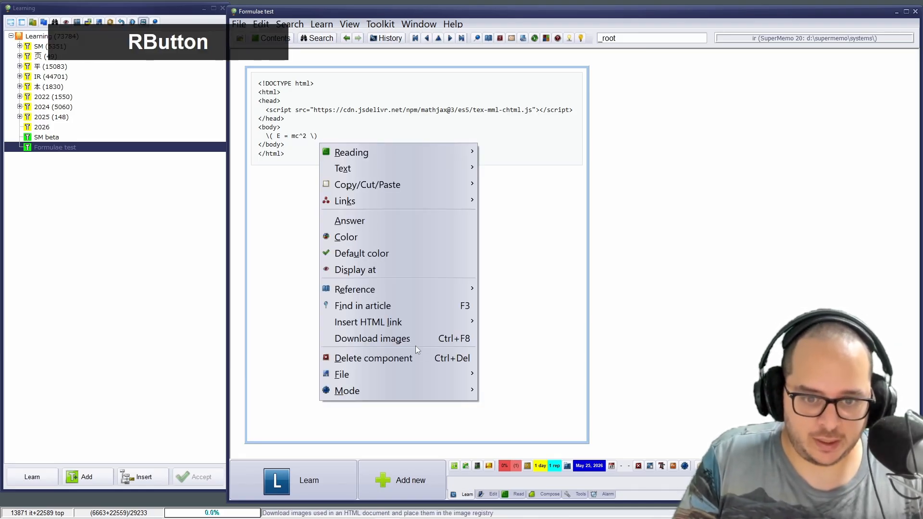
mouse_move(471, 373)
click(501, 339)
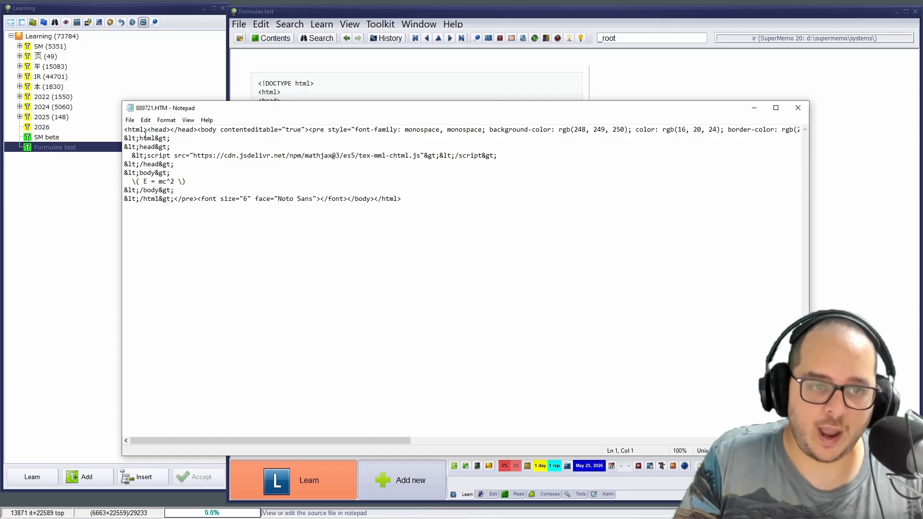
drag(123, 138, 175, 138)
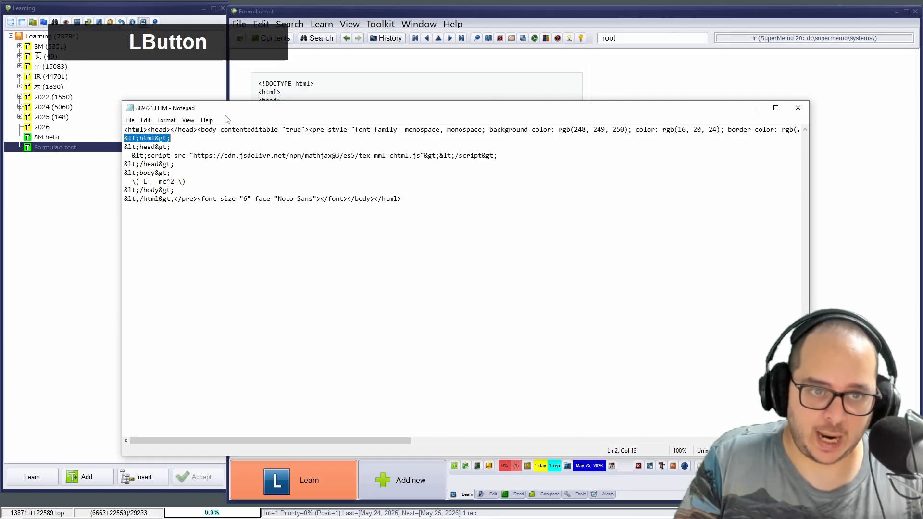
drag(226, 111, 248, 159)
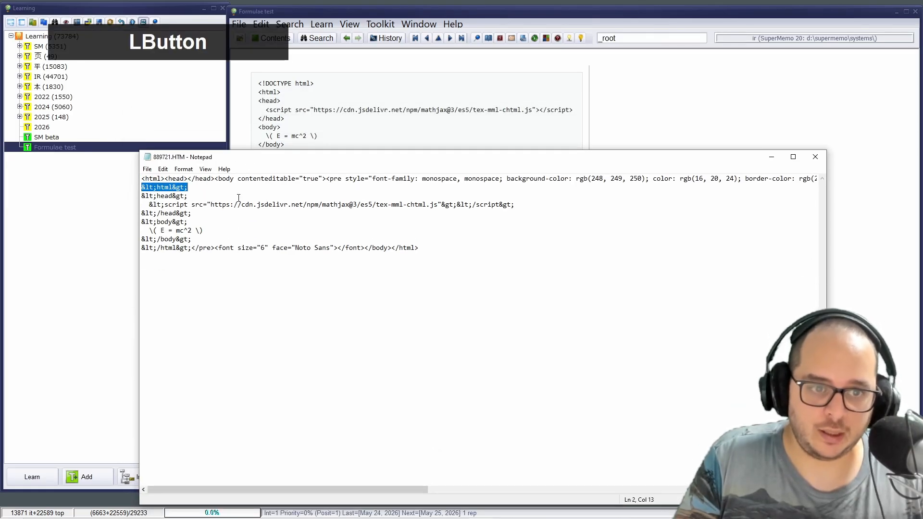
Replace the entire source with the copied MathJax HTML template containing \( E = mc^2 \), and save the file.
key(ctrl+a)
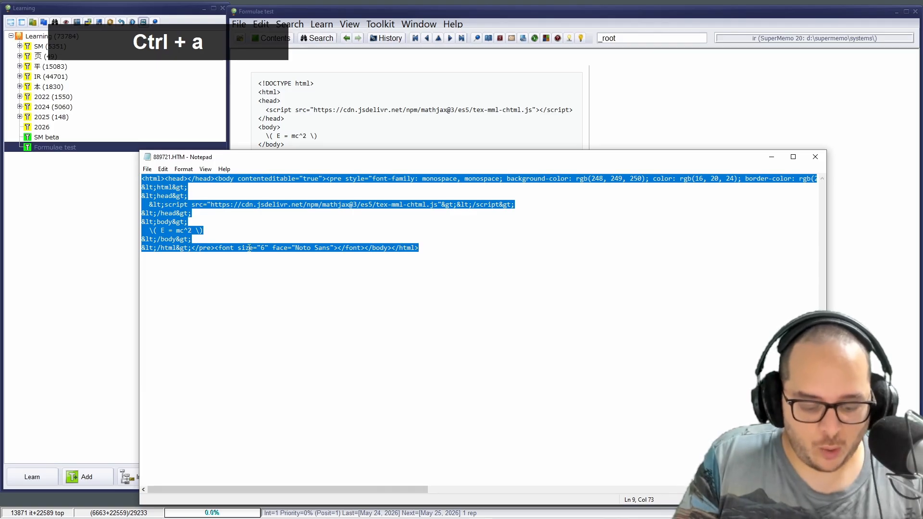
text(<!DOCTYPE html> <html> <head>   <script src="https://cdn.jsdelivr.net/npm/mathjax@3/es5/tex-mml-chtml.js"></script> </head> <body>   \( E = mc^2 \) </body> </html>)
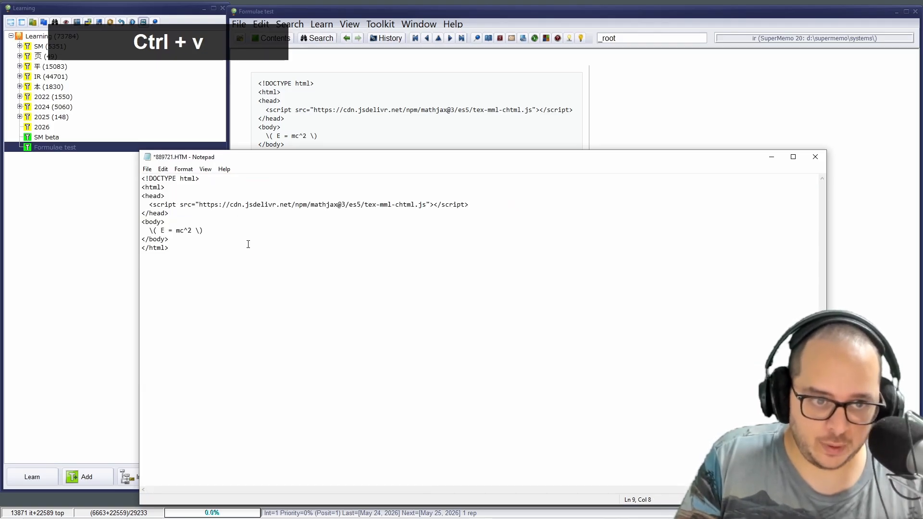
key(ctrl+s)
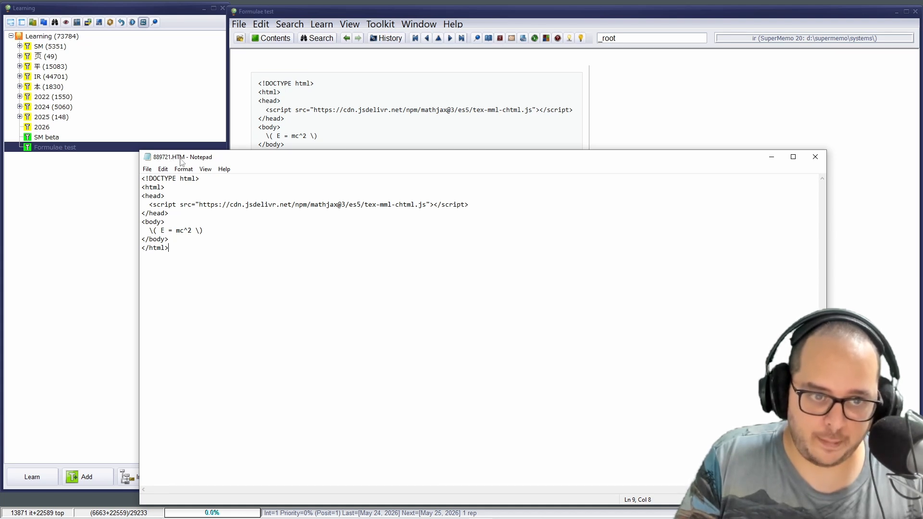
Close the saved source file and return to the Formulae test element's web component.
click(816, 156)
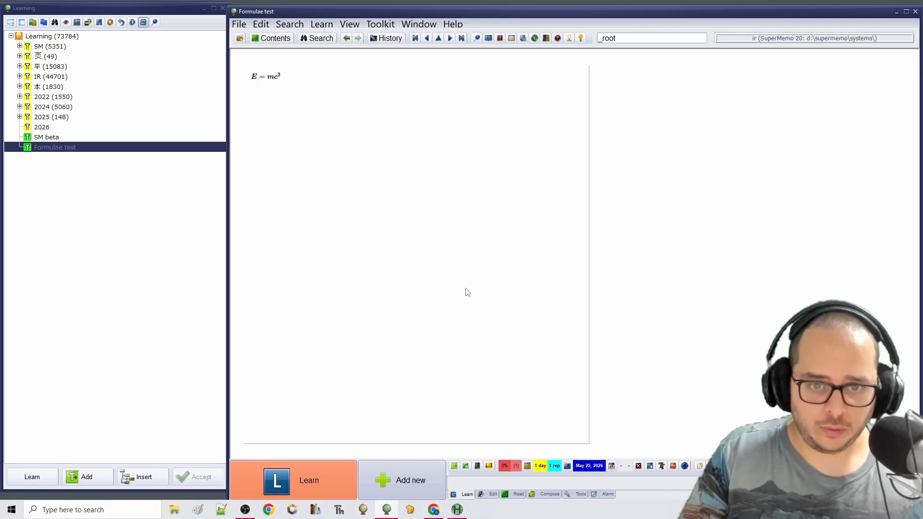
click(421, 193)
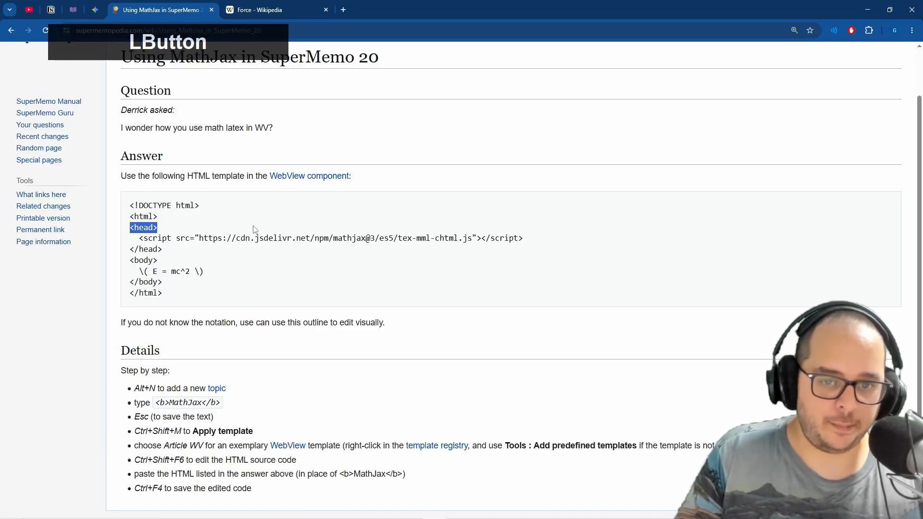
In the browser, examine the template's MathJax script line and its tex-mml-chtml.js file, then return to SuperMemo.
drag(255, 230, 554, 240)
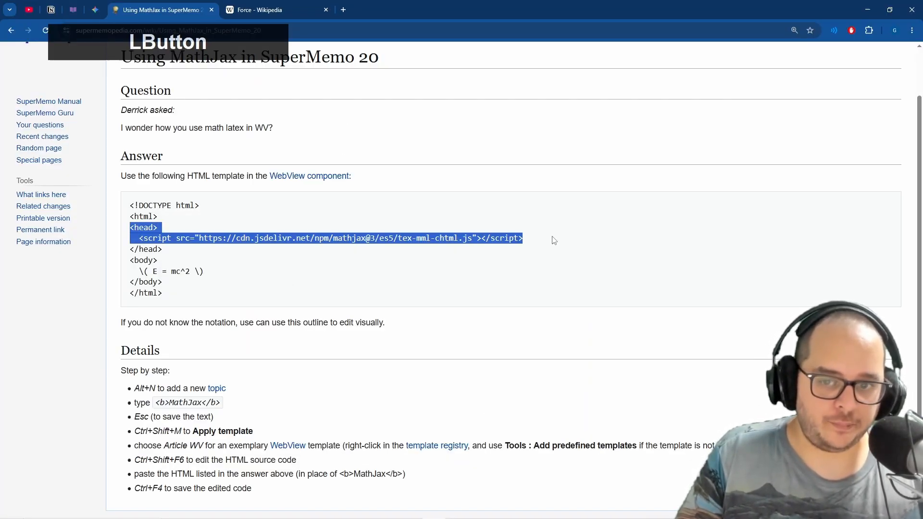
click(470, 238)
drag(444, 237, 400, 237)
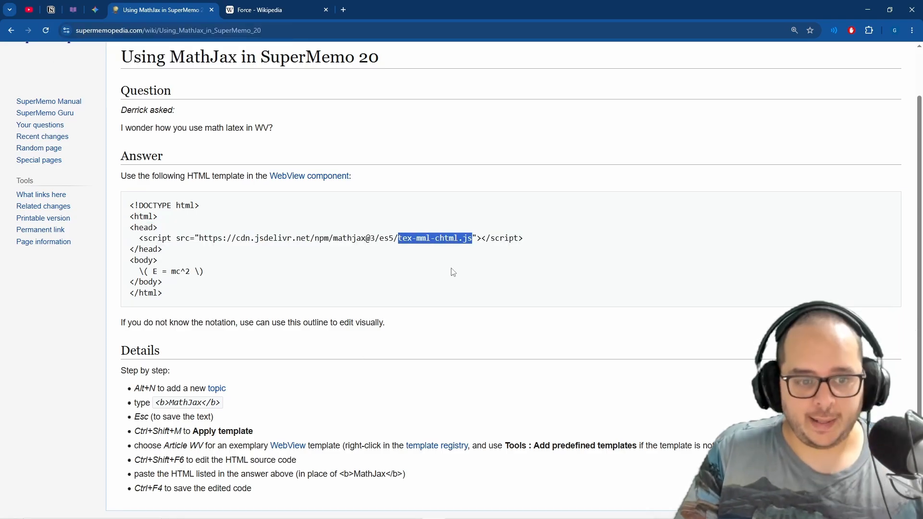
click(864, 8)
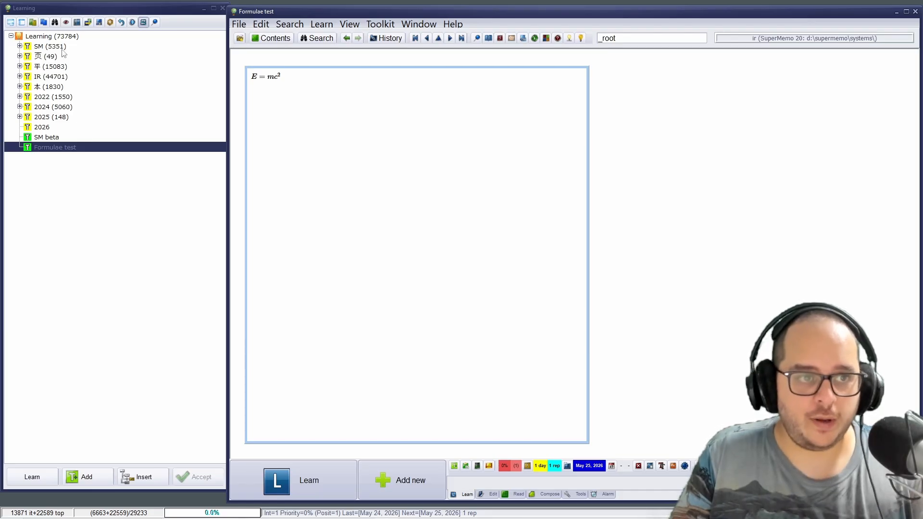
Add a new topic under the Learning root of the contents tree.
right_click(42, 39)
mouse_move(73, 45)
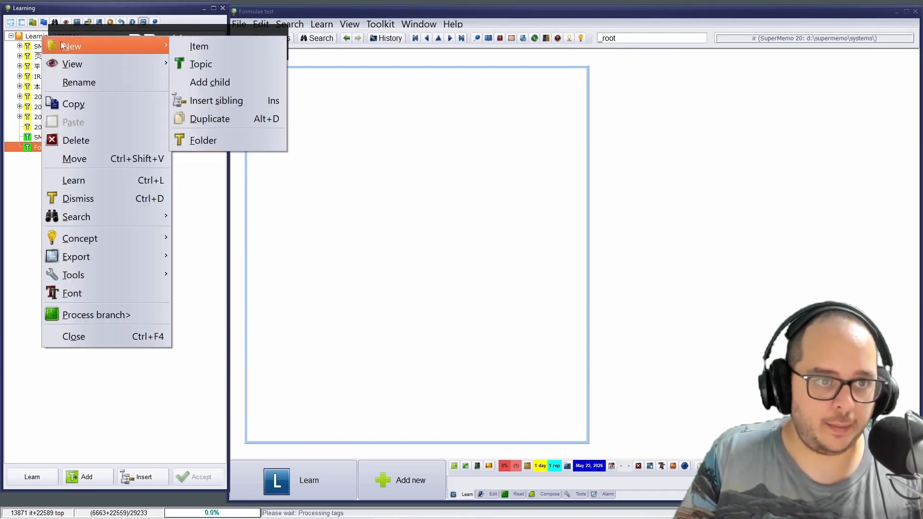
click(192, 47)
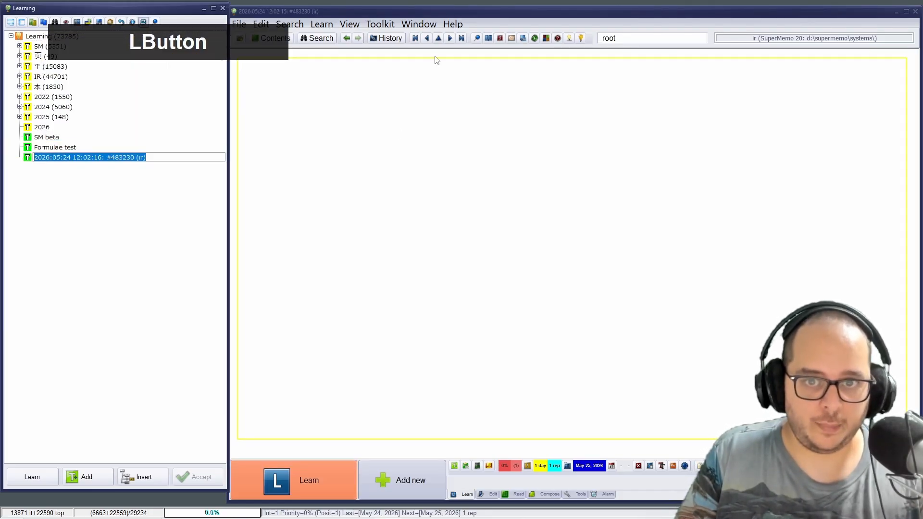
Apply the Article Picture WV template to the new topic.
key(ctrl+shift+m)
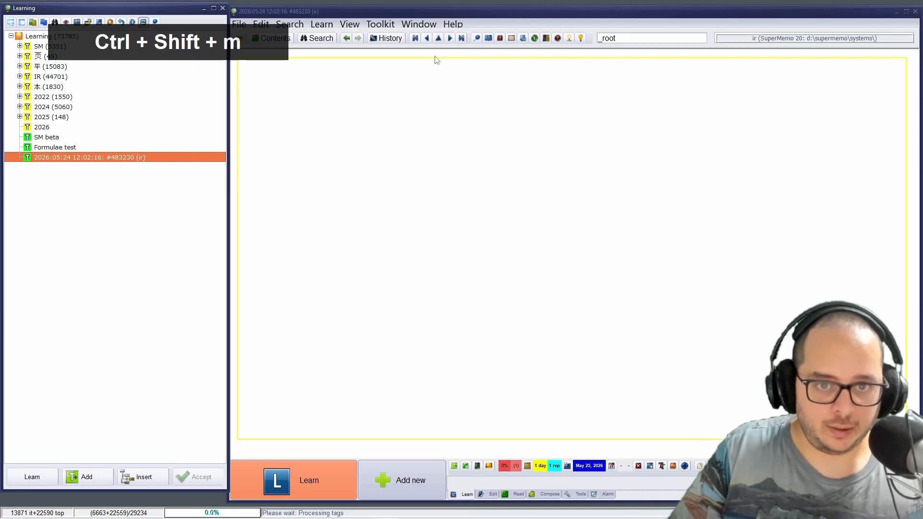
key(Down)
key(Down)
key(Down)
key(Down)
key(Down)
key(Down)
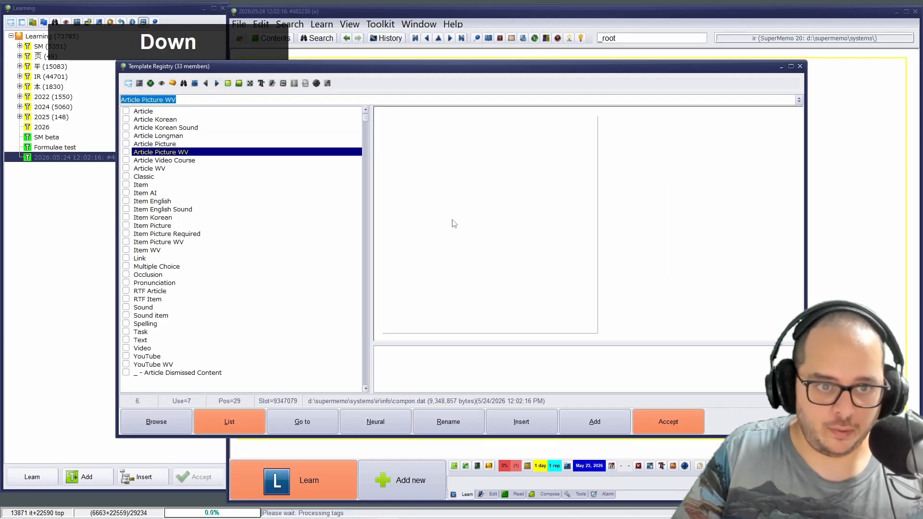
key(Up)
key(Return)
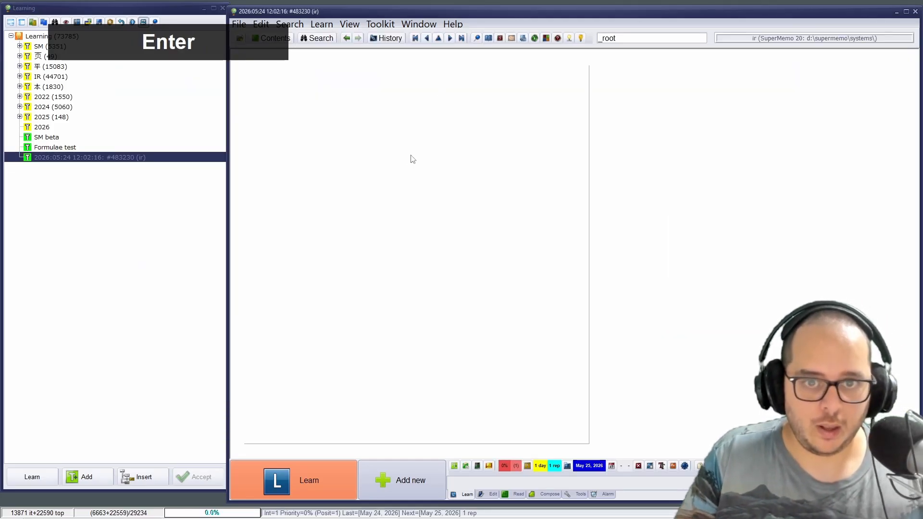
Check the new topic's web component, then reopen the Formulae test element and check its content.
click(406, 150)
click(70, 147)
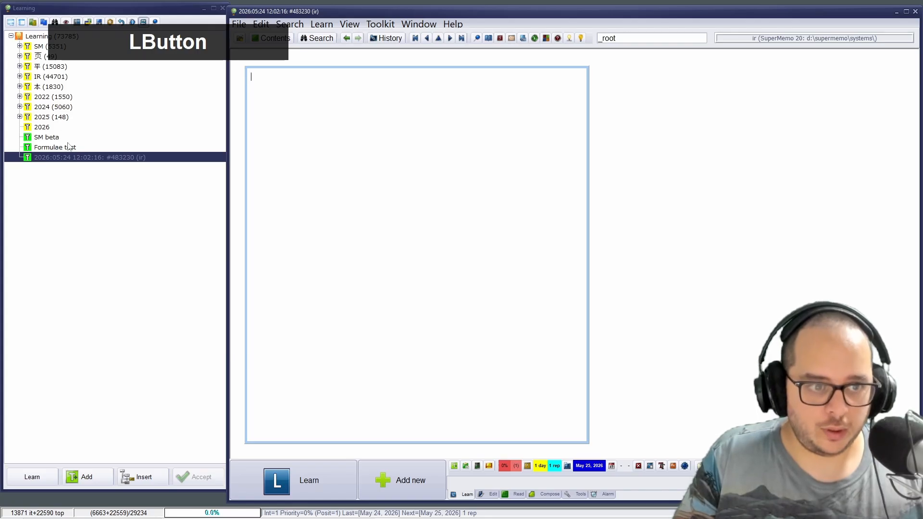
click(377, 139)
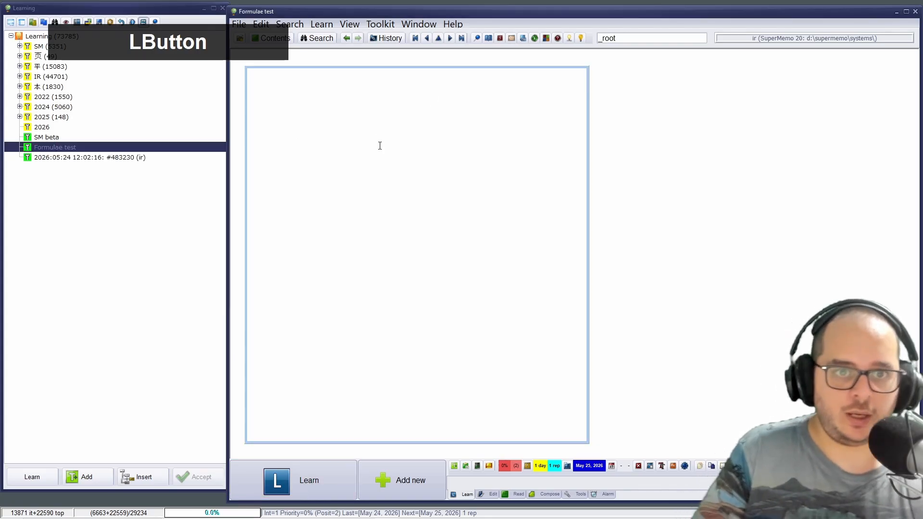
drag(321, 118, 236, 53)
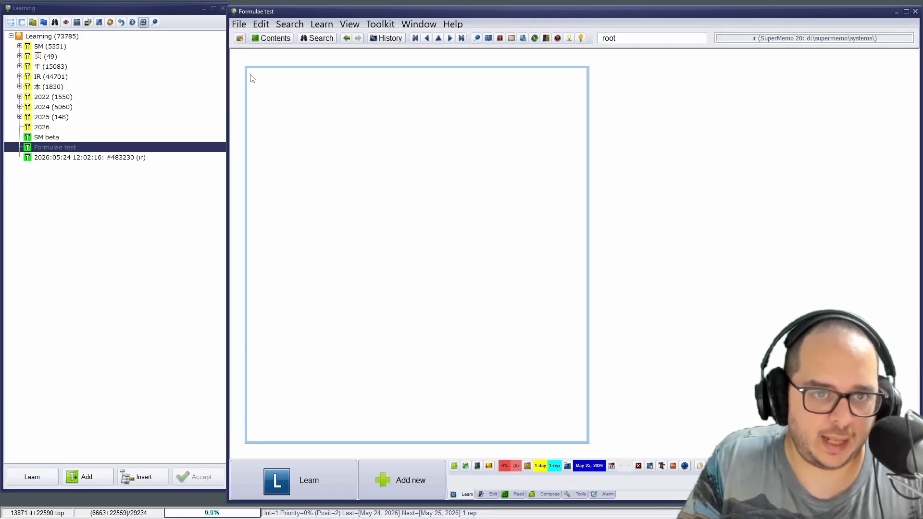
Open the Formulae test web component's HTML source in Notepad and move the window higher on the screen.
right_click(291, 94)
mouse_move(401, 330)
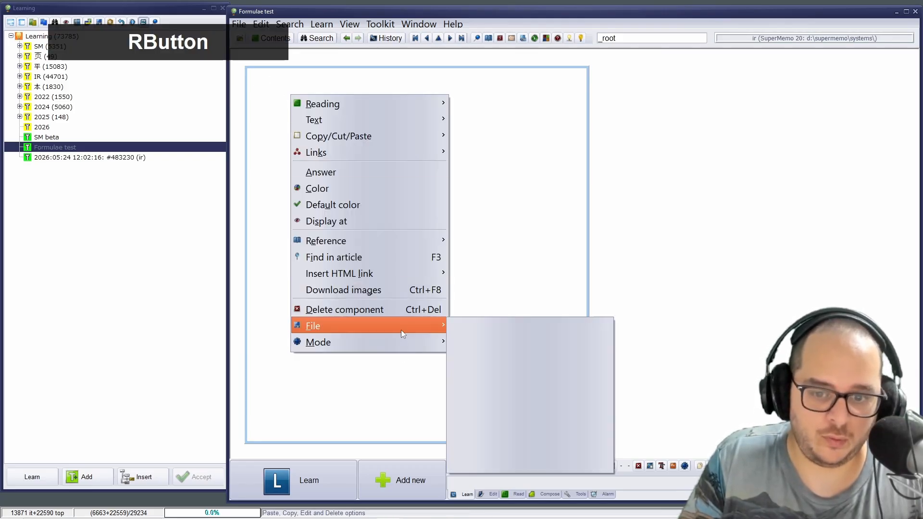
click(511, 427)
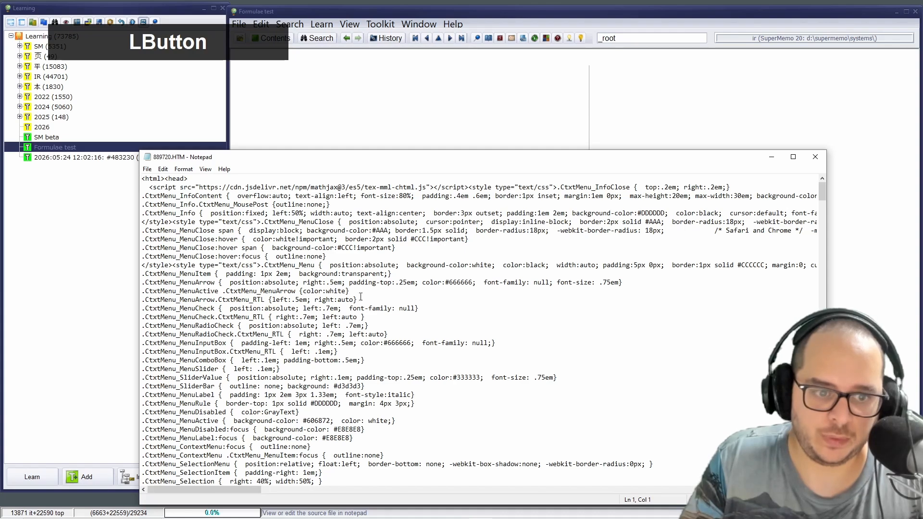
drag(326, 154, 331, 70)
Examine the MathJax style rules throughout the source and the \( E = mc^2 \) formula in its body, and close the file.
scroll(346, 204, down, 12)
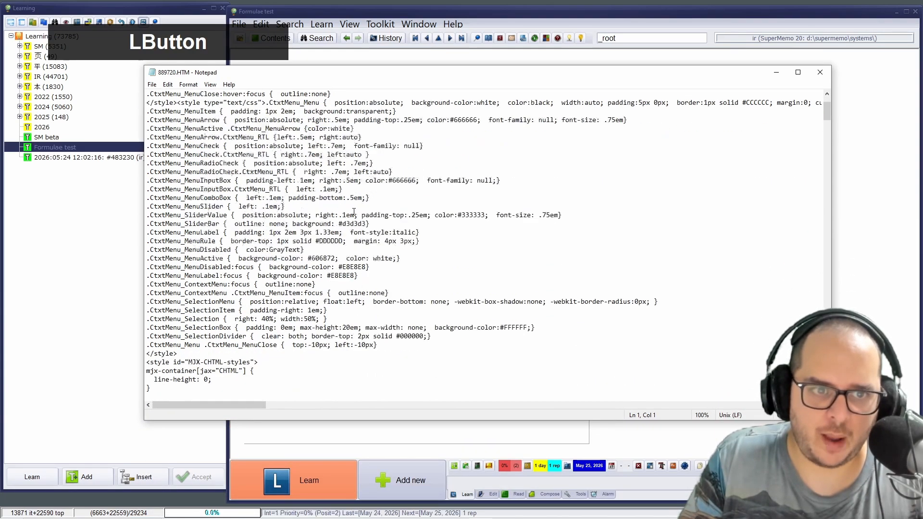
scroll(346, 204, down, 20)
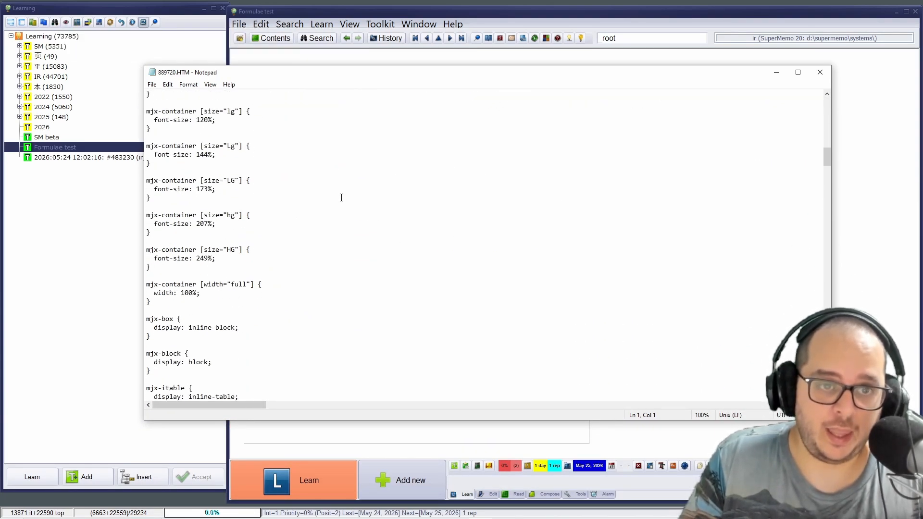
scroll(340, 198, up, 20)
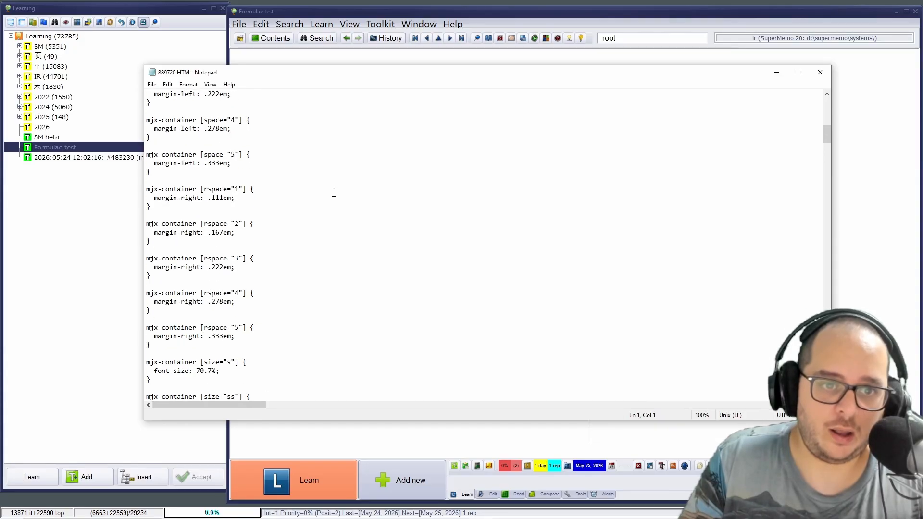
scroll(326, 189, up, 9)
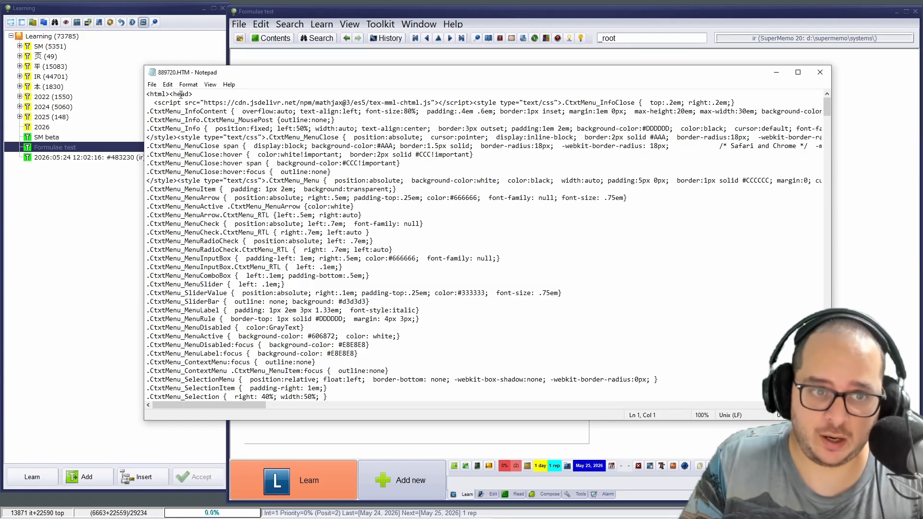
drag(154, 103, 550, 221)
scroll(567, 173, down, 20)
scroll(552, 190, down, 20)
scroll(552, 206, down, 3)
drag(825, 191, 827, 239)
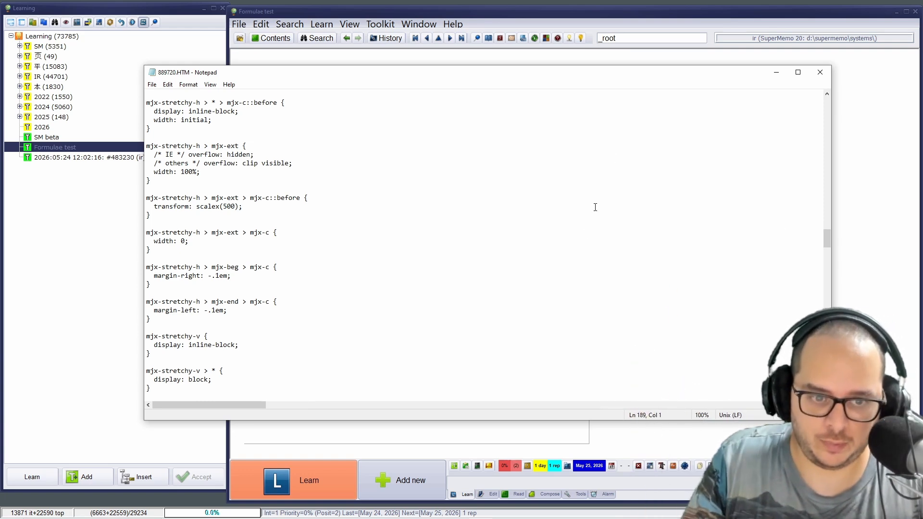
drag(828, 235, 828, 397)
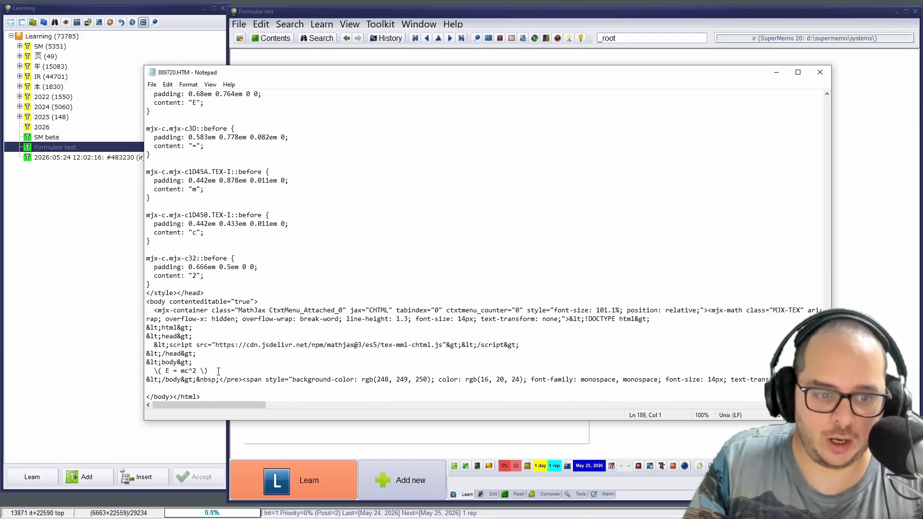
drag(218, 372, 153, 371)
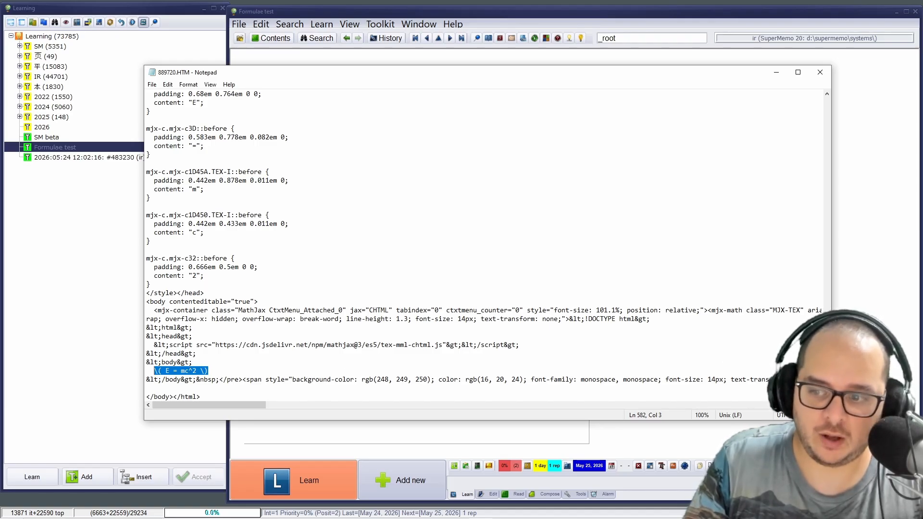
mouse_move(827, 387)
mouse_down()
mouse_move(777, 216)
mouse_move(781, 107)
mouse_move(826, 395)
mouse_up()
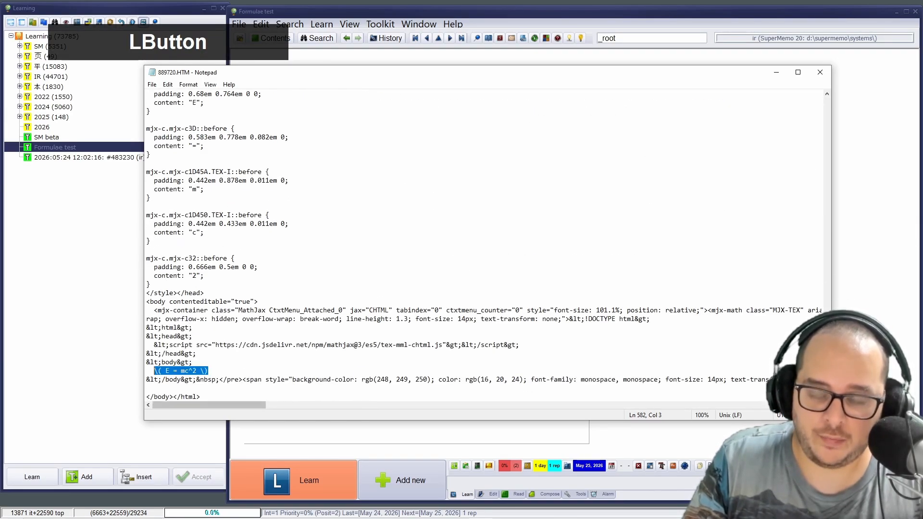
Review the list of styles in the Style registry and close it.
click(289, 24)
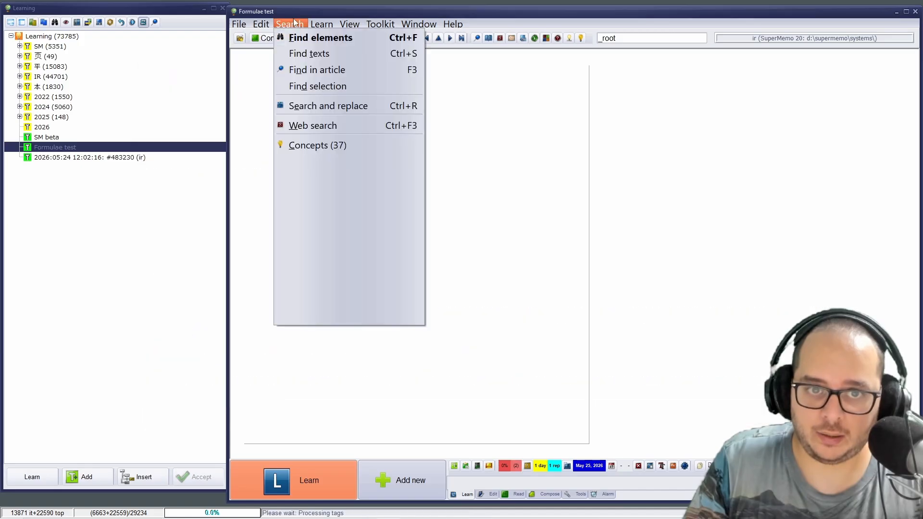
mouse_move(375, 297)
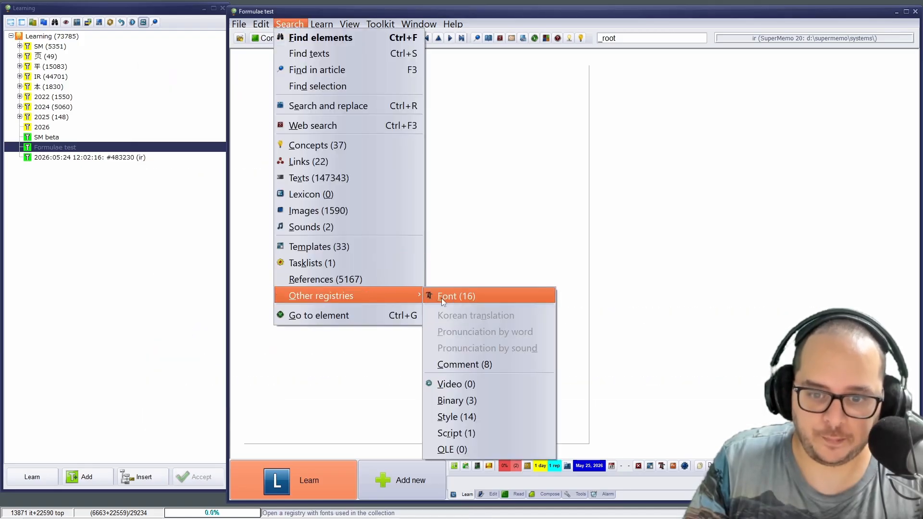
click(476, 417)
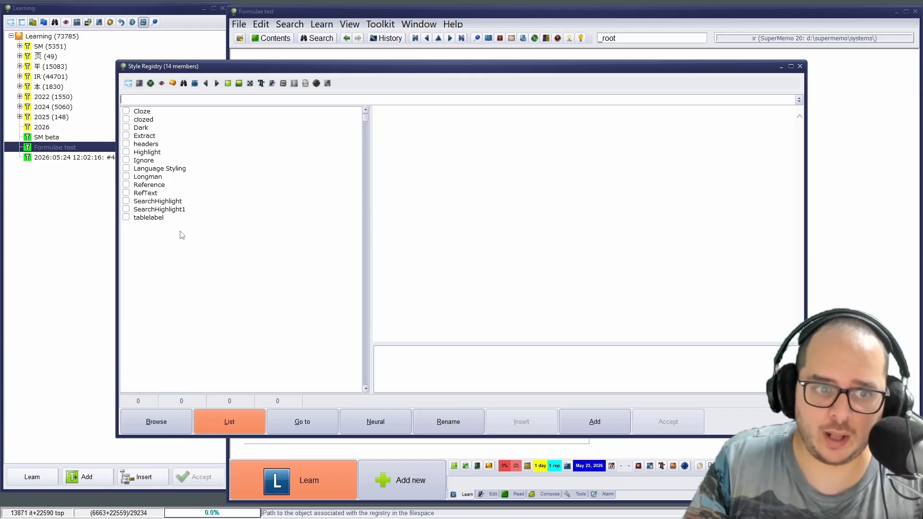
click(801, 66)
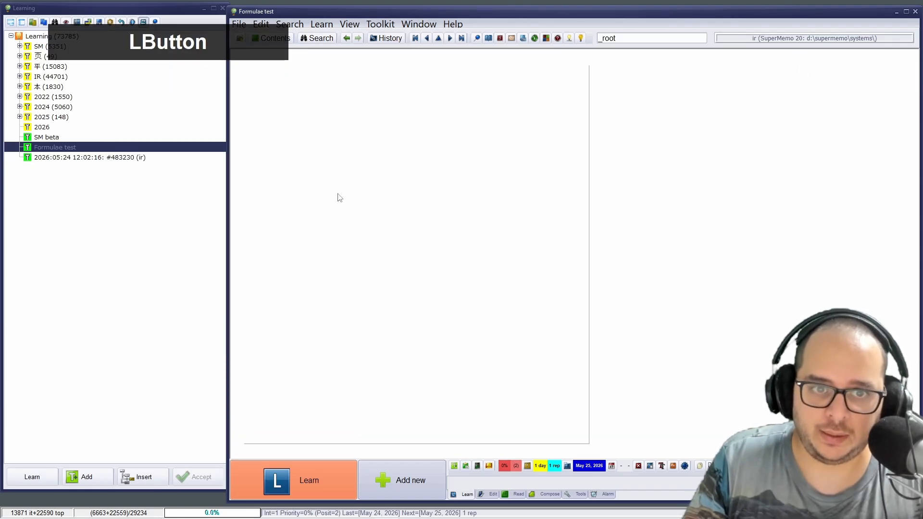
Place the cursor in the empty web component, then reload the Formulae test element.
click(340, 197)
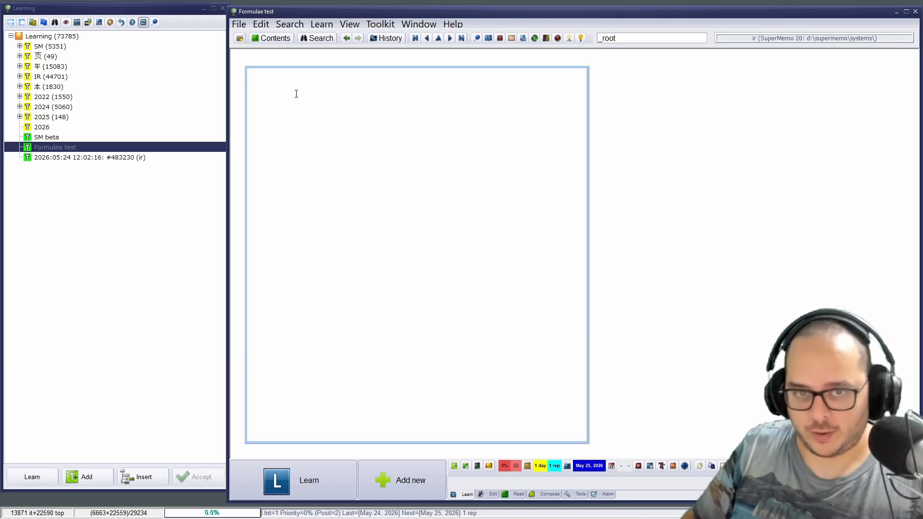
click(296, 94)
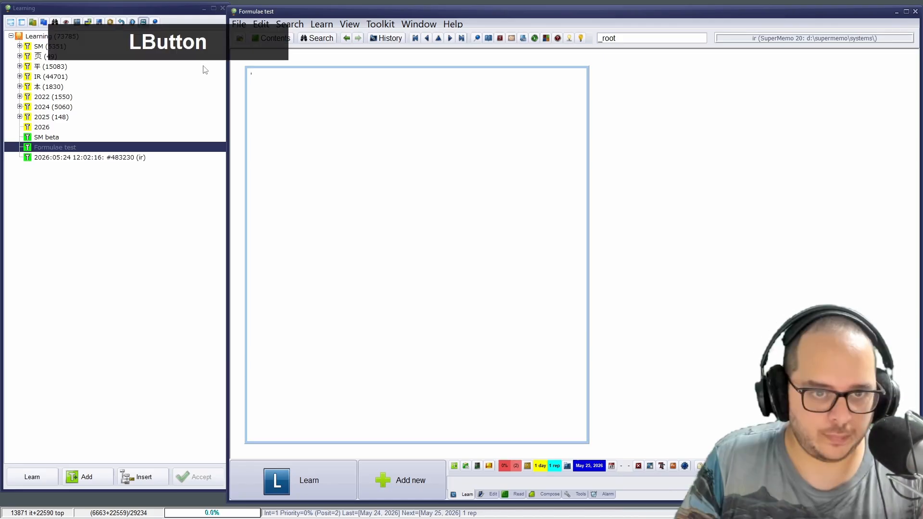
click(87, 232)
double_click(68, 148)
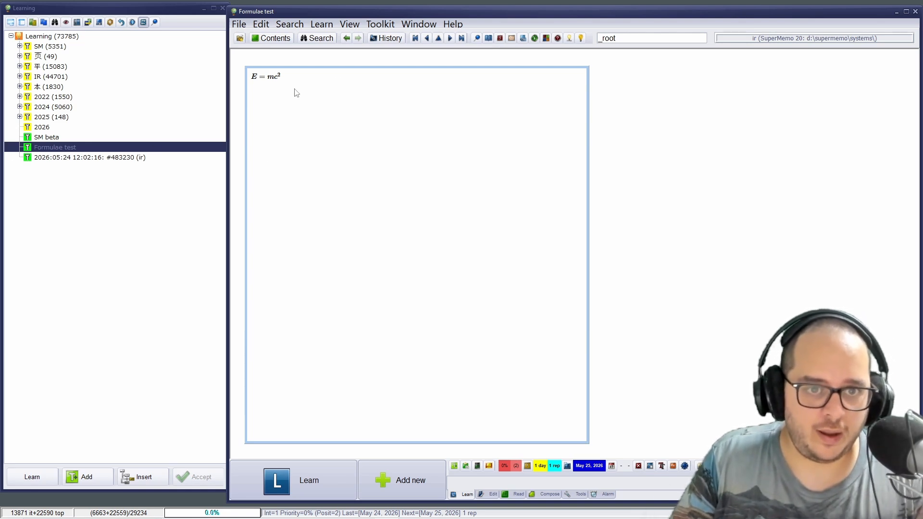
Select the rendered E = mc² formula in the web component and copy it.
click(249, 72)
key(ctrl+a)
key(ctrl+a)
key(ctrl+a)
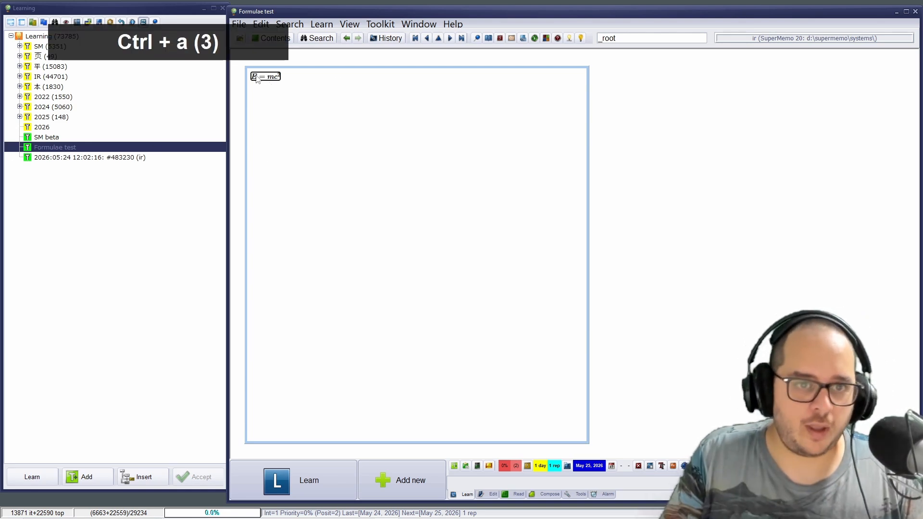
click(276, 76)
double_click(274, 76)
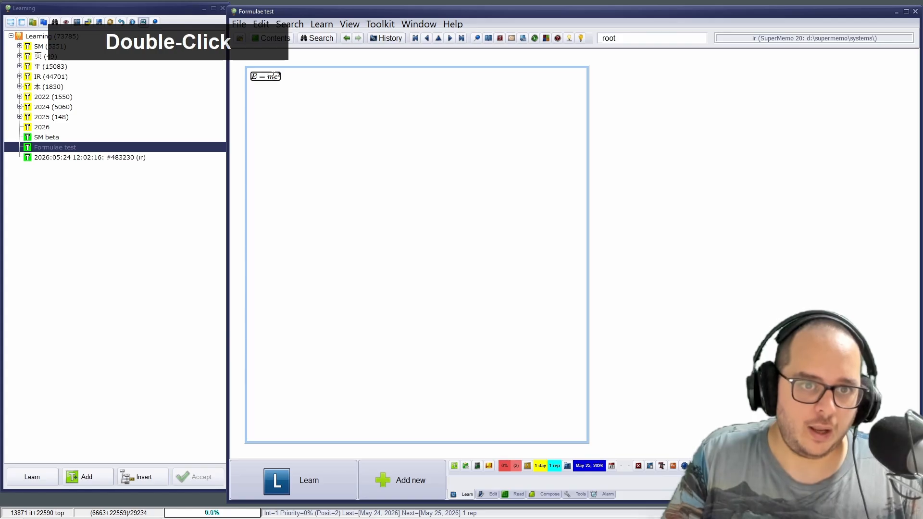
key(ctrl+a)
key(ctrl+c)
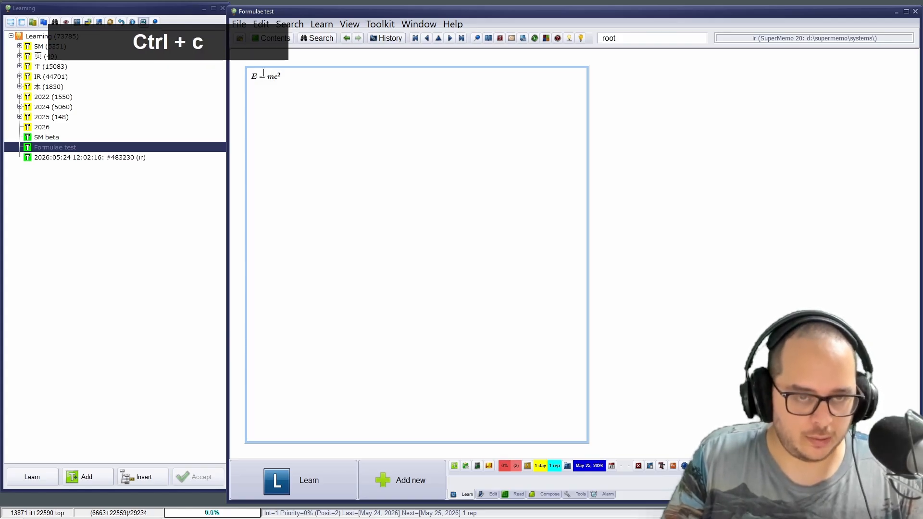
Open the element titled 2026:05:24 12:02:16 and try to paste the copied formula into its empty web component.
click(91, 159)
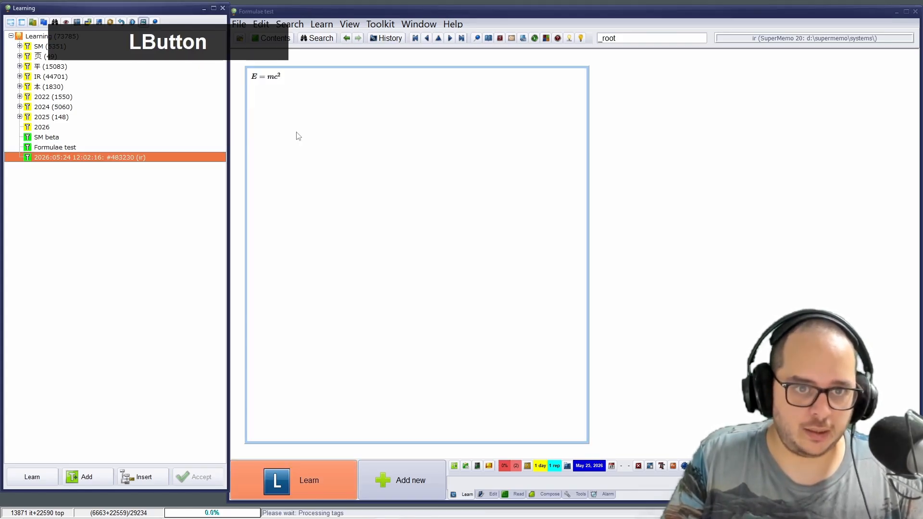
click(327, 118)
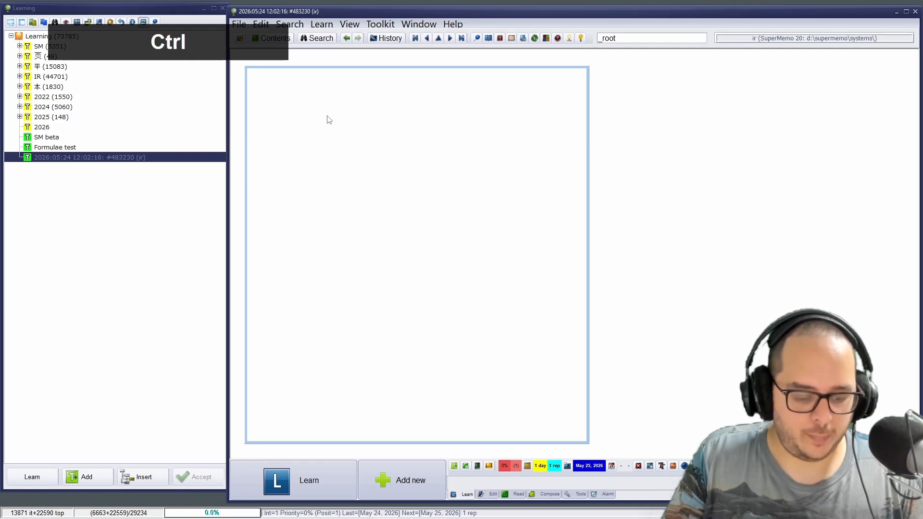
key(ctrl+v)
click(313, 103)
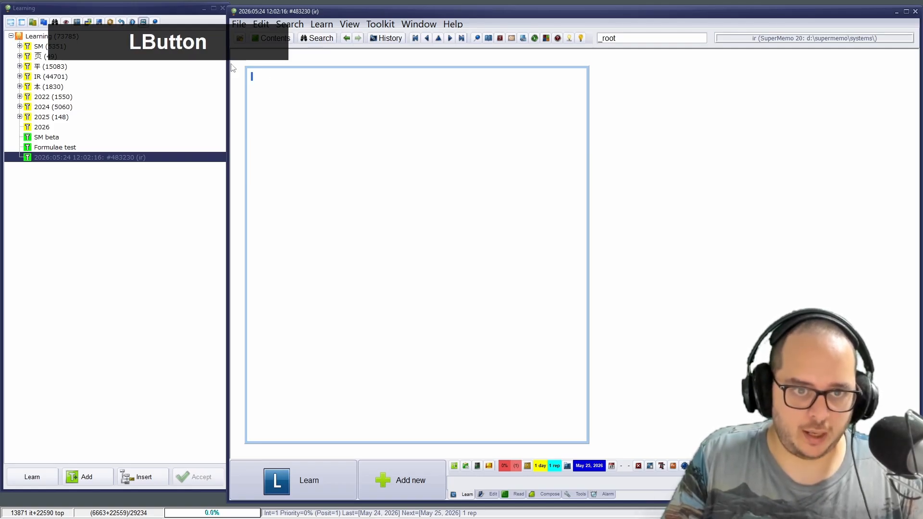
Switch to Chrome and copy the rendered E = mc² formula in 889720.HTM as MathML code.
click(412, 509)
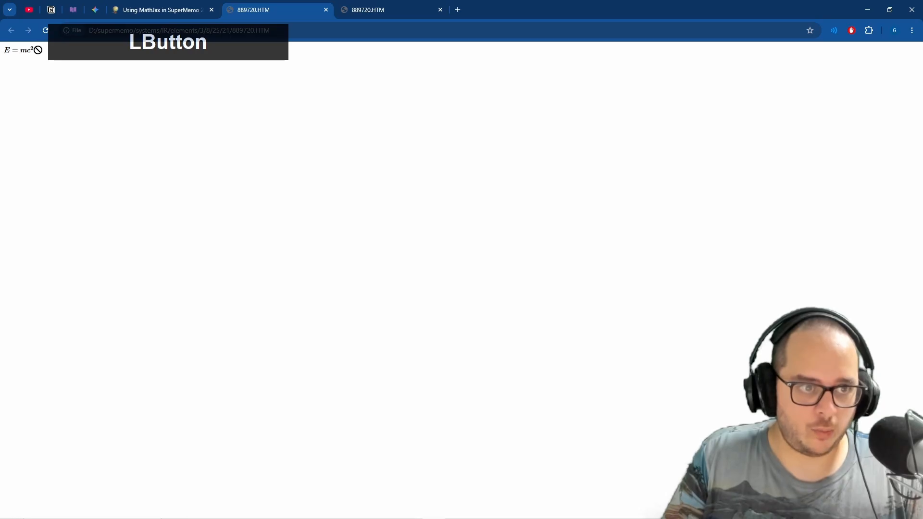
right_click(20, 56)
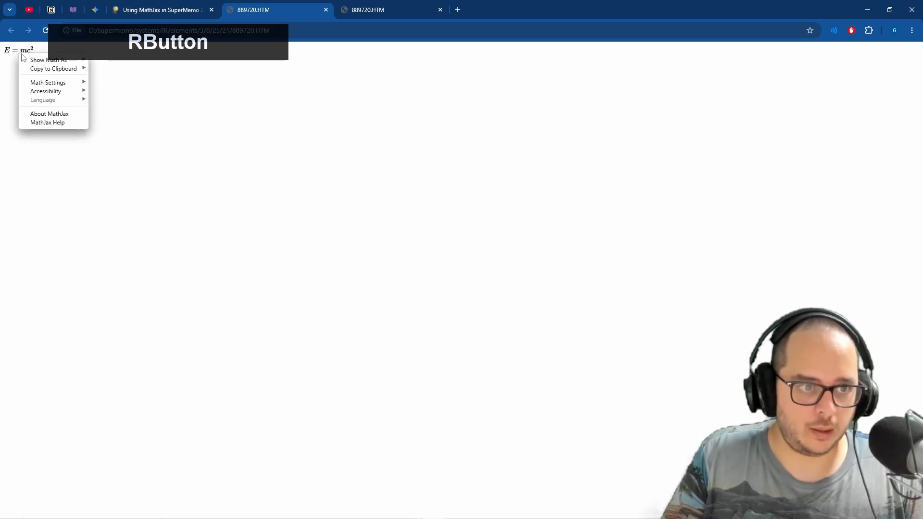
mouse_move(44, 70)
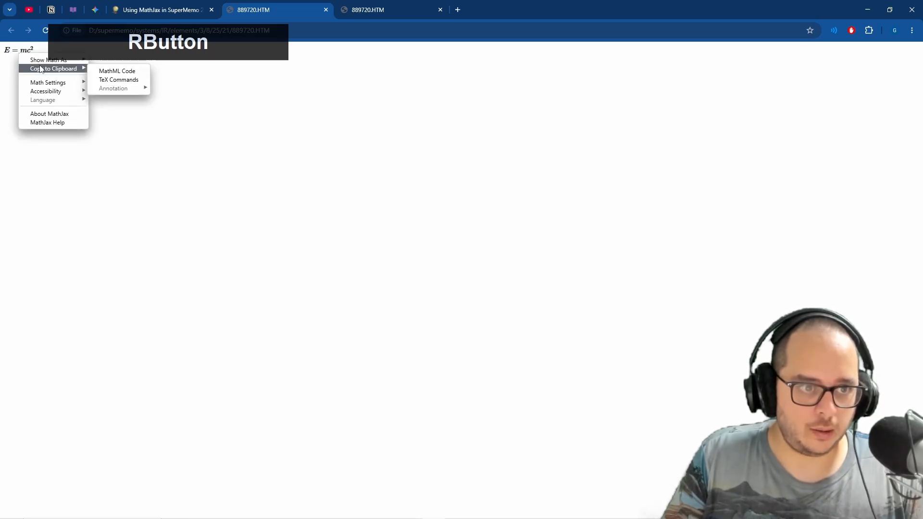
click(125, 73)
click(868, 9)
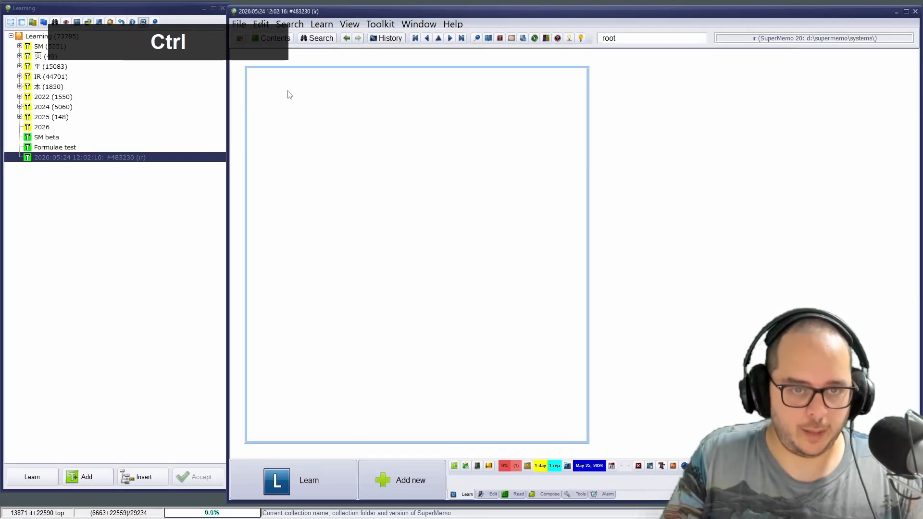
Switch back to SuperMemo and try to paste the MathML code into the empty web component.
key(ctrl+v)
key(ctrl+v)
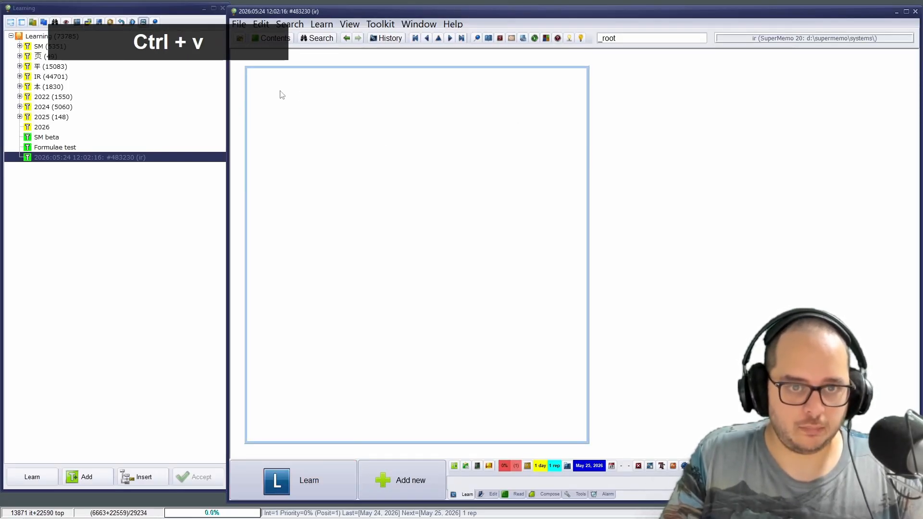
click(121, 171)
click(351, 110)
key(ctrl+v)
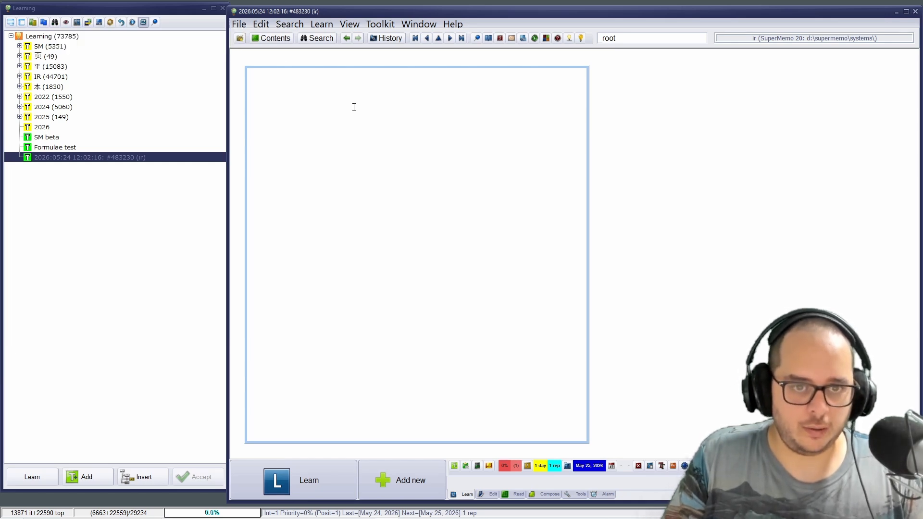
Examine the component's HTML source and the template code on the Using MathJax in SuperMemo 20 page, and close the source file.
right_click(355, 159)
mouse_move(430, 388)
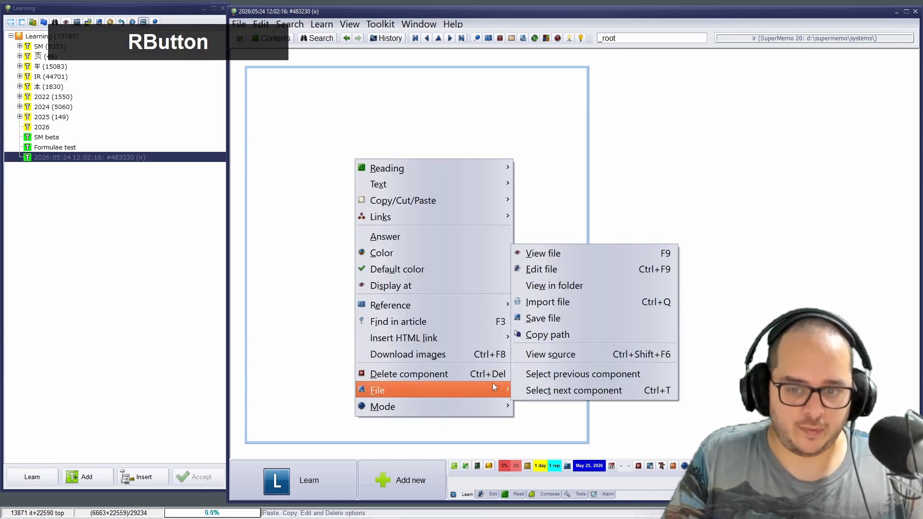
click(566, 354)
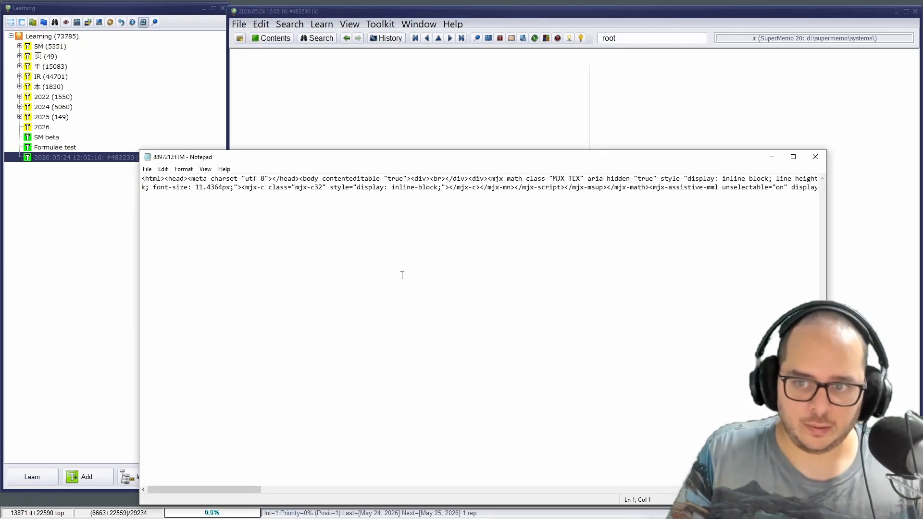
click(440, 513)
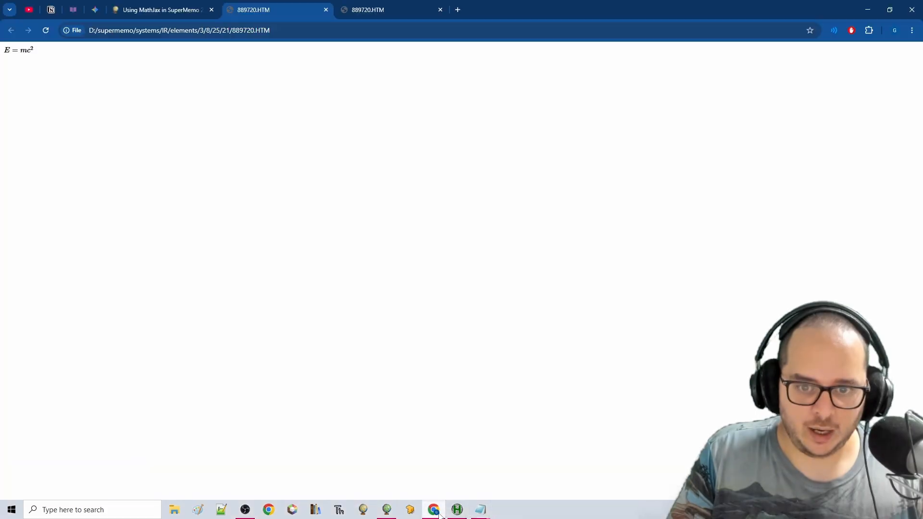
click(157, 6)
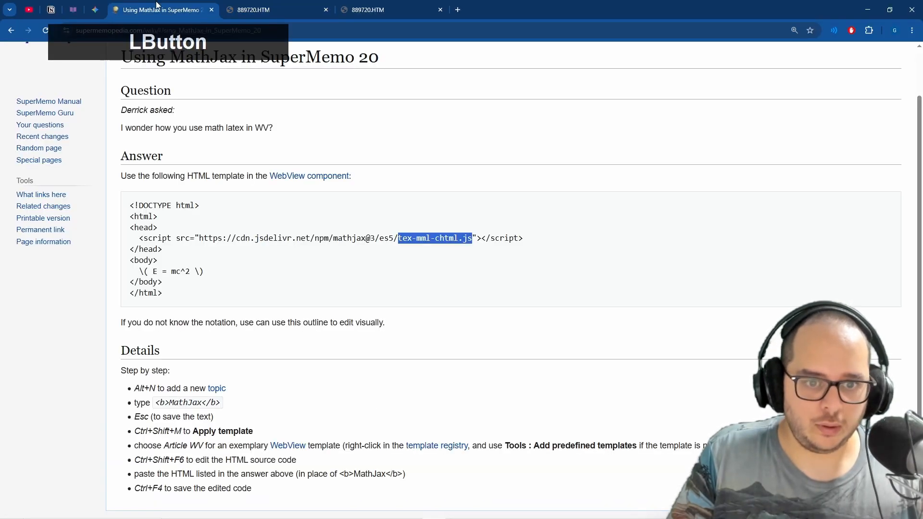
click(317, 226)
drag(232, 303, 127, 220)
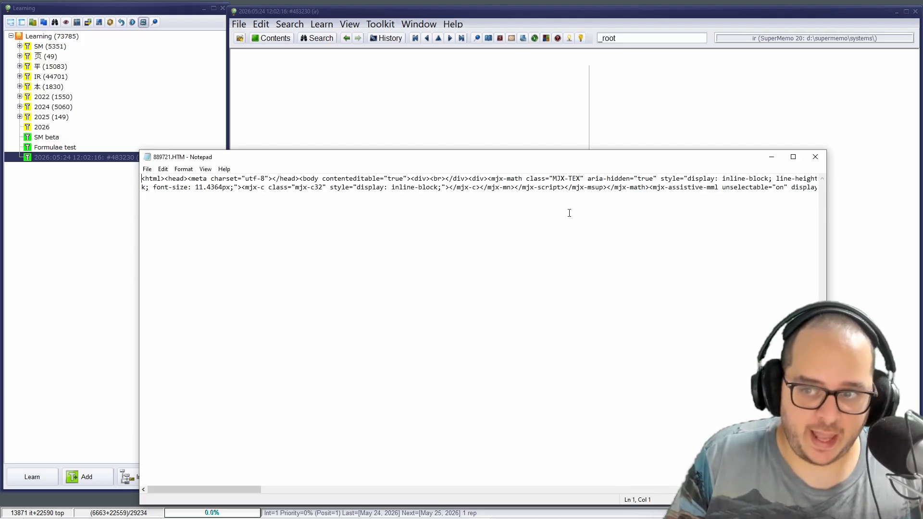
click(809, 163)
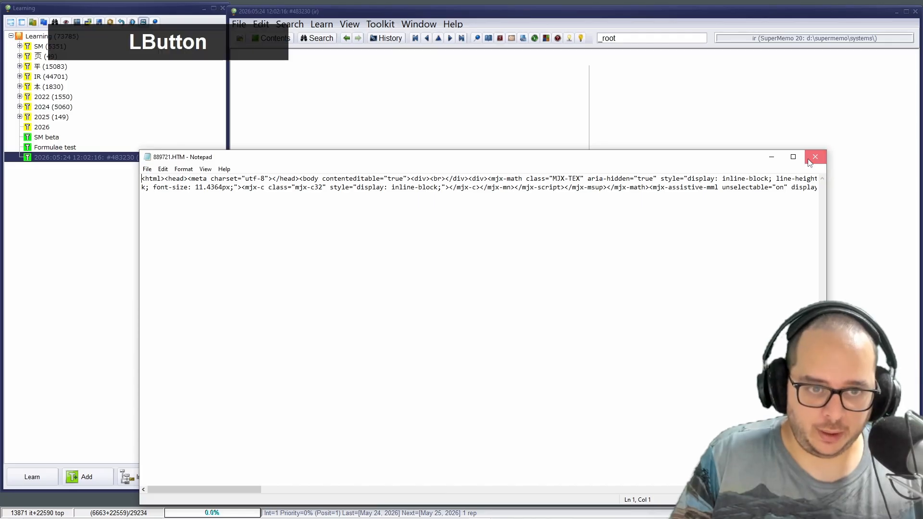
Delete the element titled 2026:05:24 12:02:16 from the Learning tree.
click(419, 74)
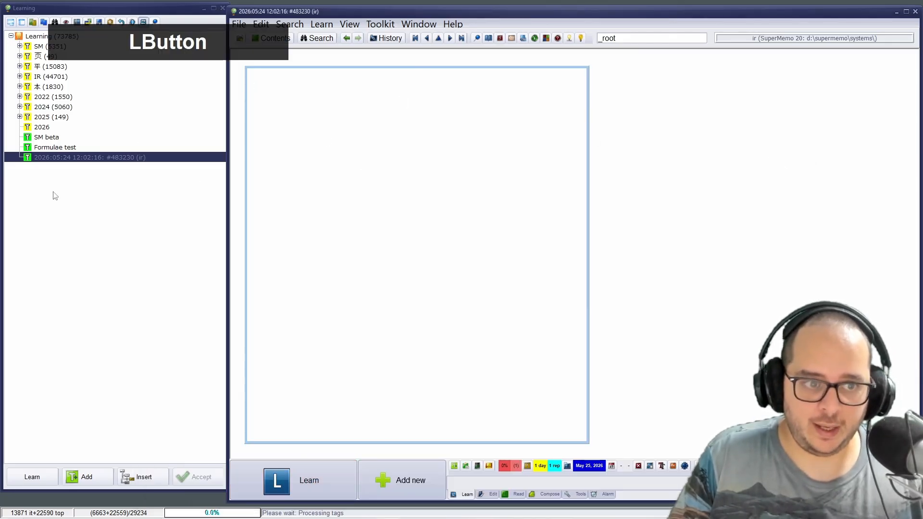
right_click(58, 156)
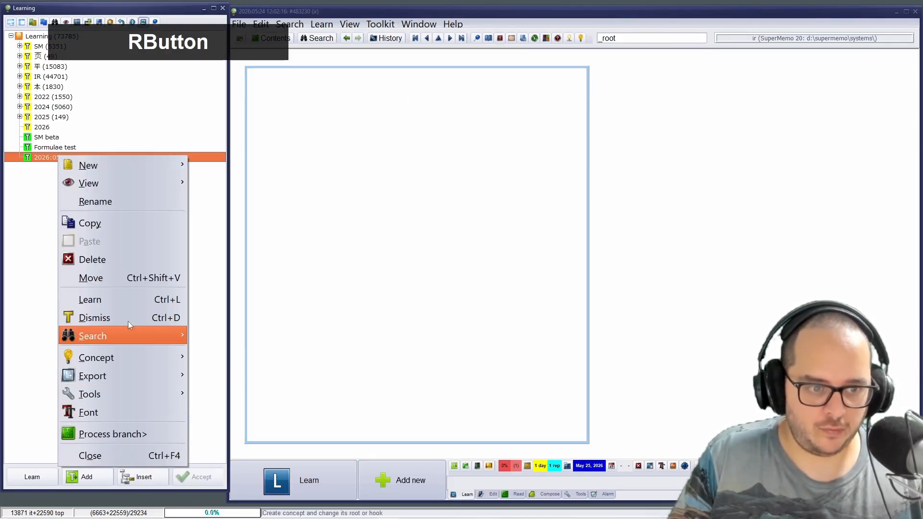
click(124, 260)
click(311, 291)
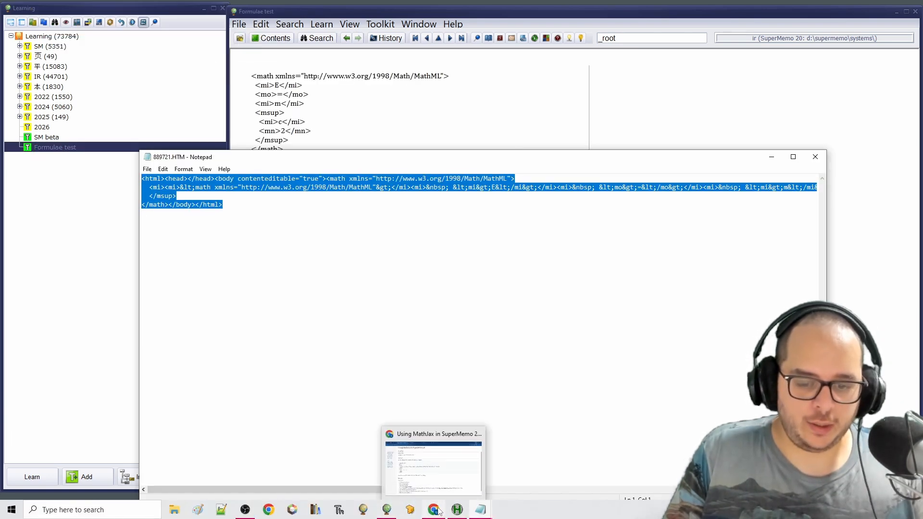
Replace the Formulae test component's source with the full MathJax HTML template copied from the Using MathJax in SuperMemo 20 page.
click(439, 513)
drag(193, 292, 127, 204)
key(ctrl+c)
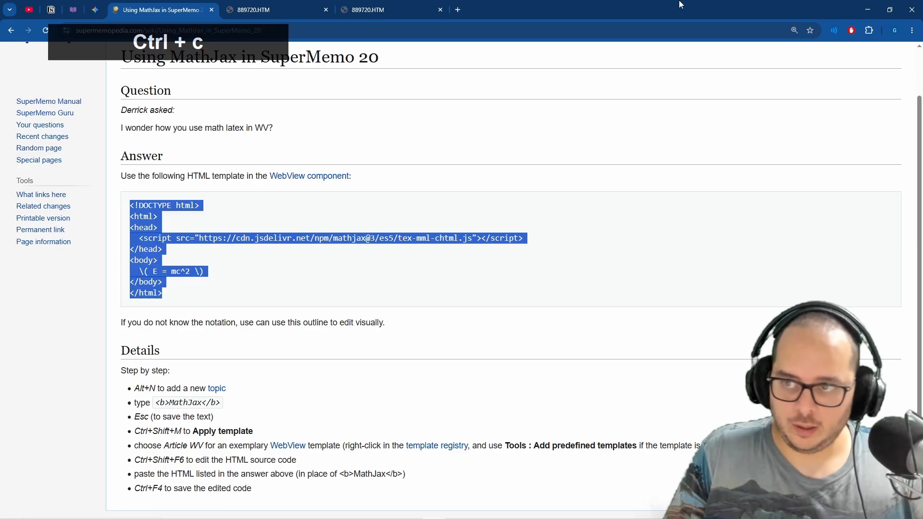
click(874, 7)
key(ctrl+v)
click(346, 71)
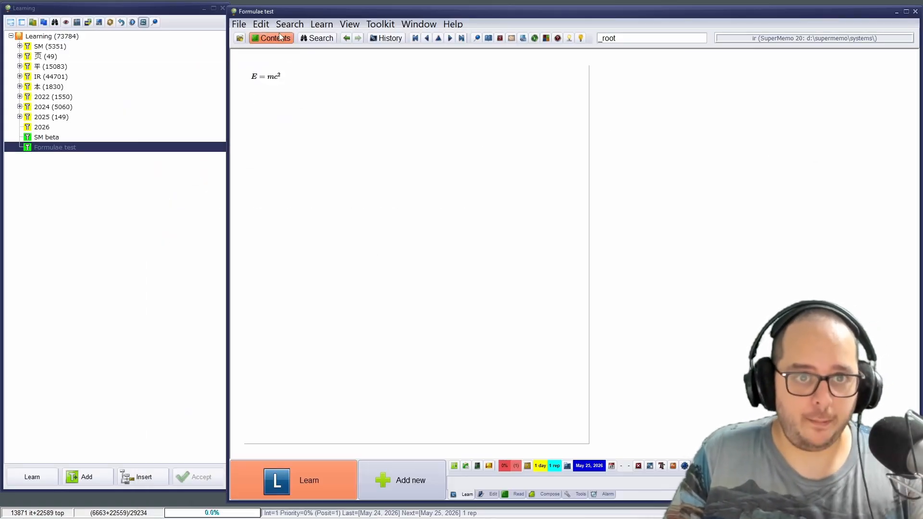
Set the background color of the Formulae test element to medium blue.
right_click(583, 56)
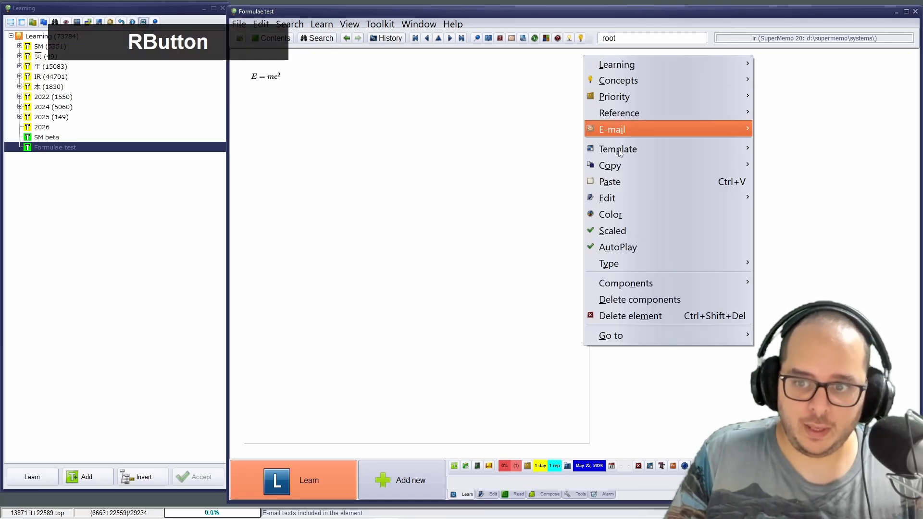
click(647, 219)
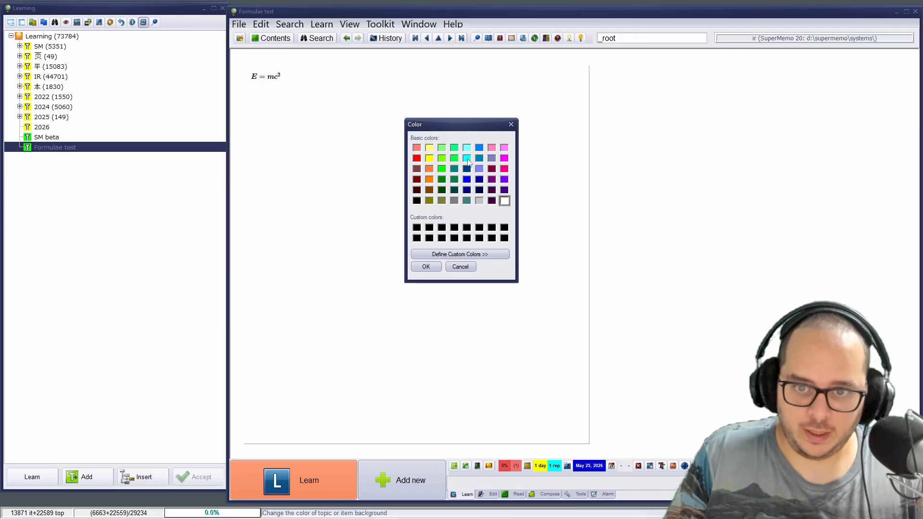
click(492, 159)
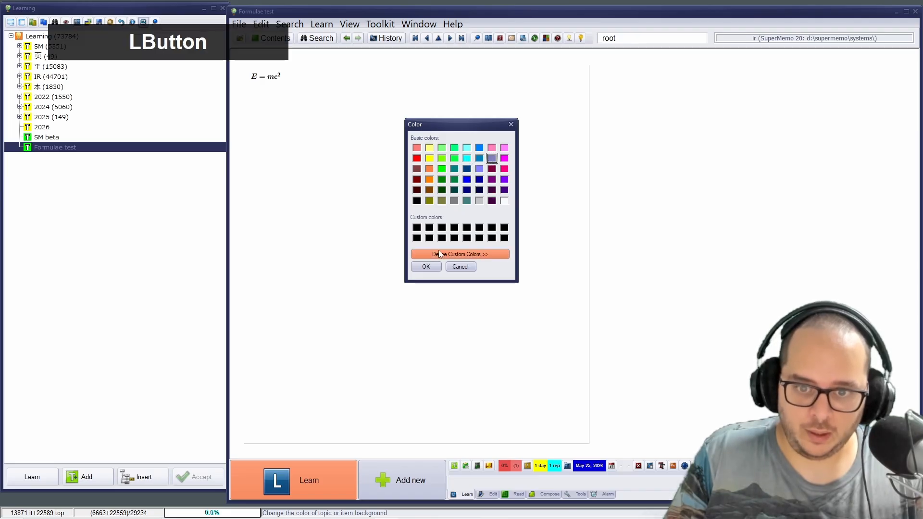
click(479, 158)
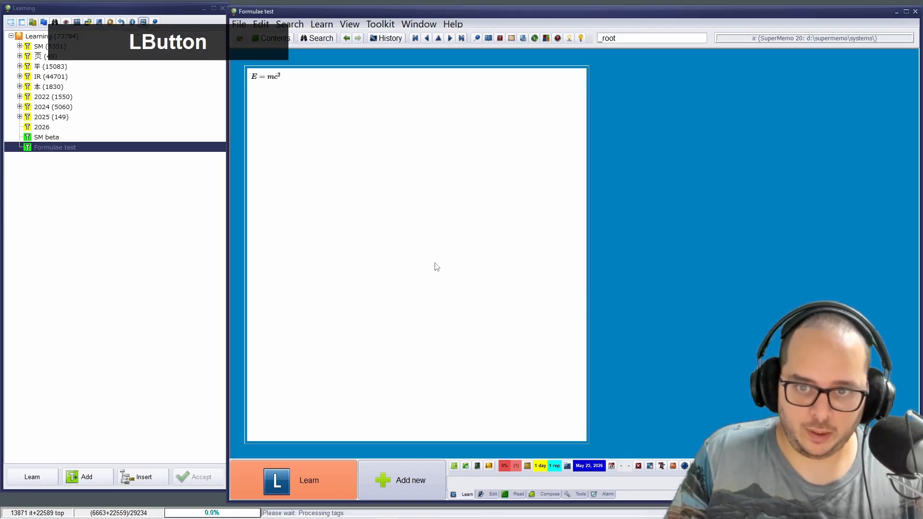
Save the Formulae test element as a template named Article Formulae.
right_click(342, 55)
mouse_move(446, 149)
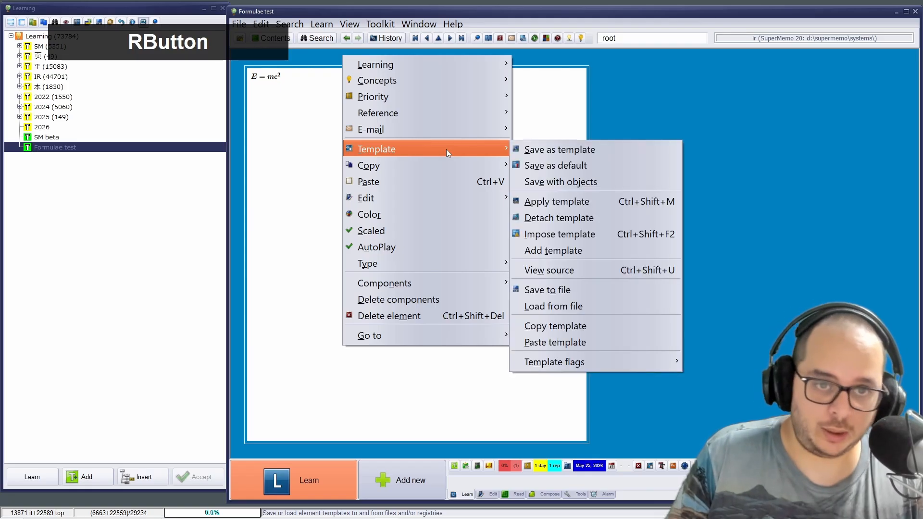
click(530, 152)
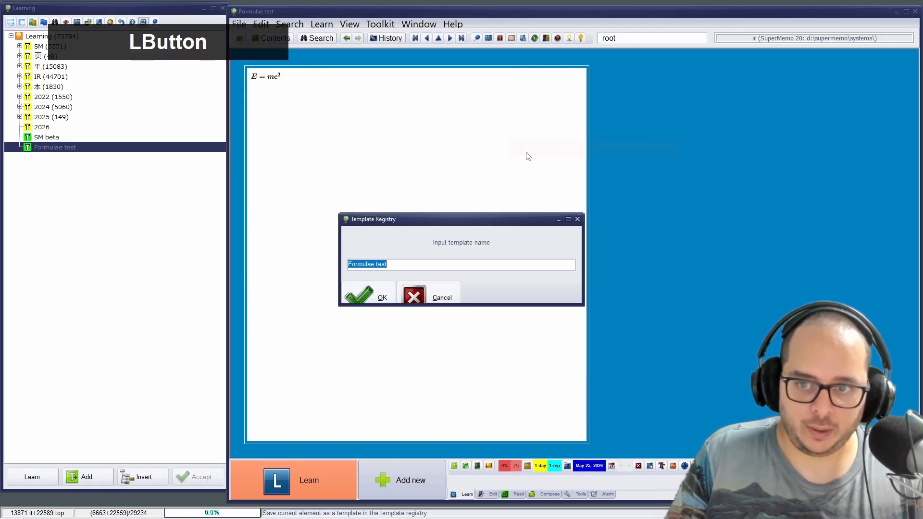
text(A)
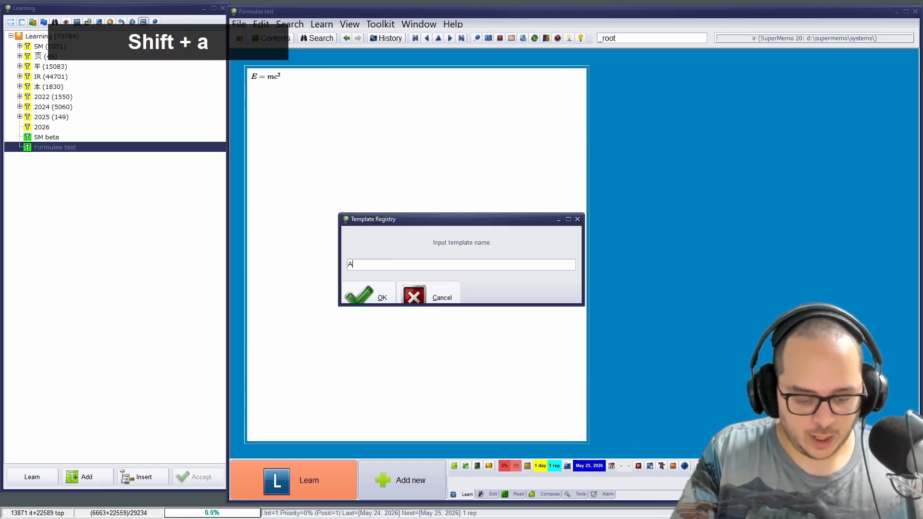
text(rticle)
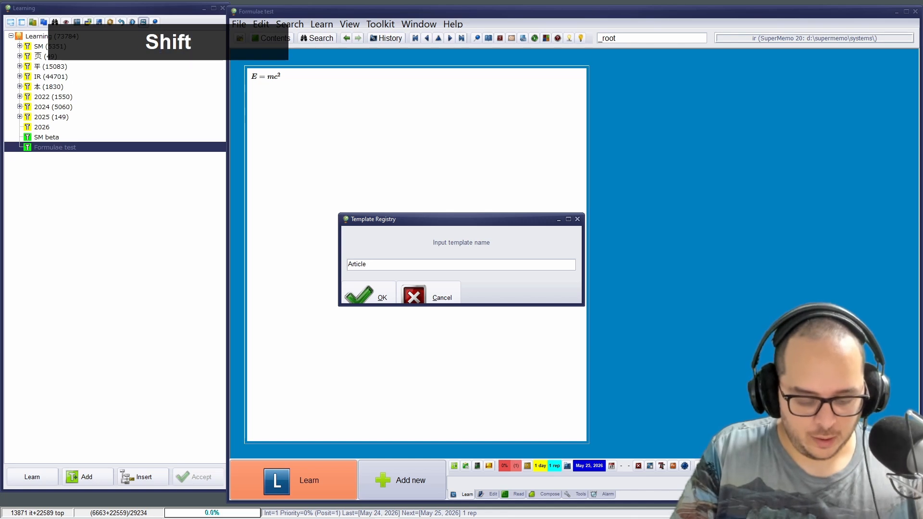
text( Formulae)
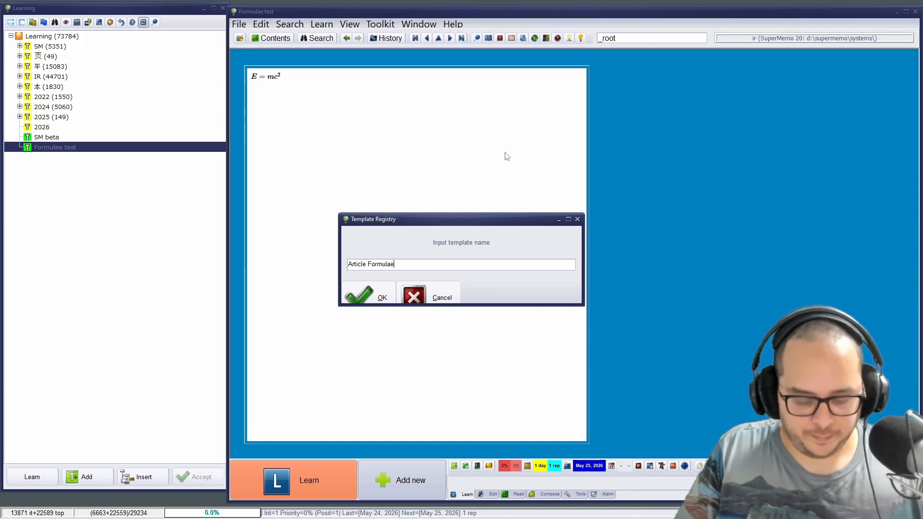
key(alt+Return)
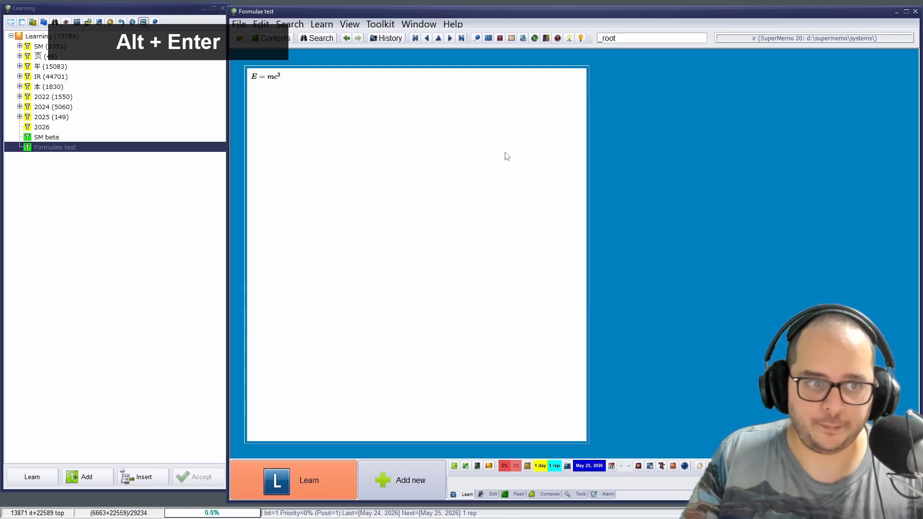
Add a new element below Formulae test in the Learning tree.
right_click(60, 35)
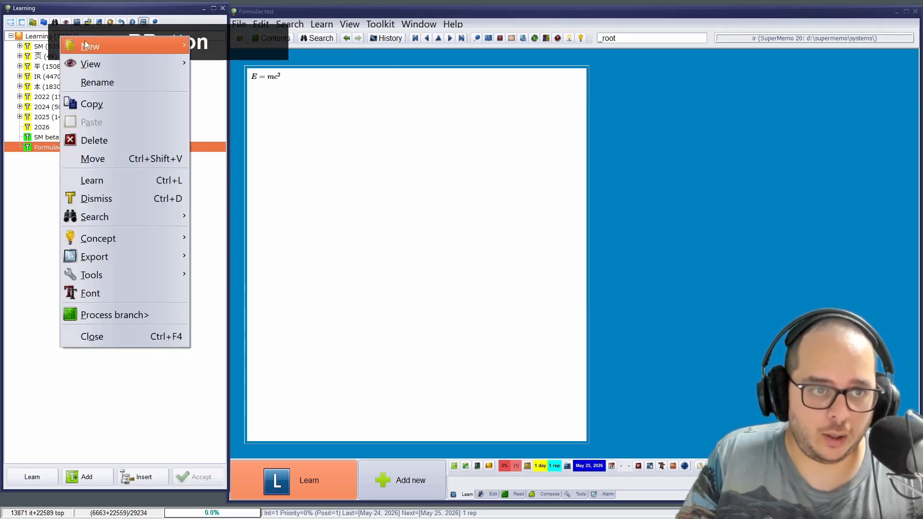
mouse_move(85, 41)
click(228, 66)
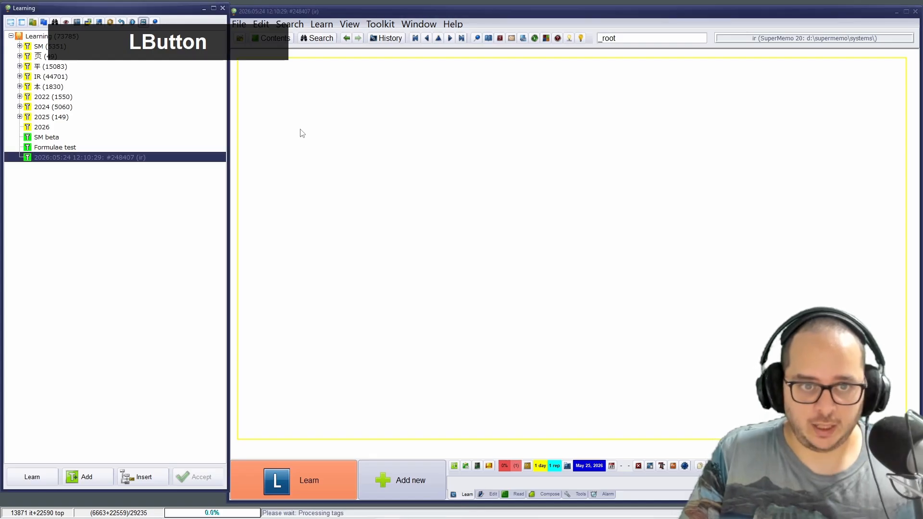
Apply the Article Formulae template to the newly added element.
key(ctrl+shift+m)
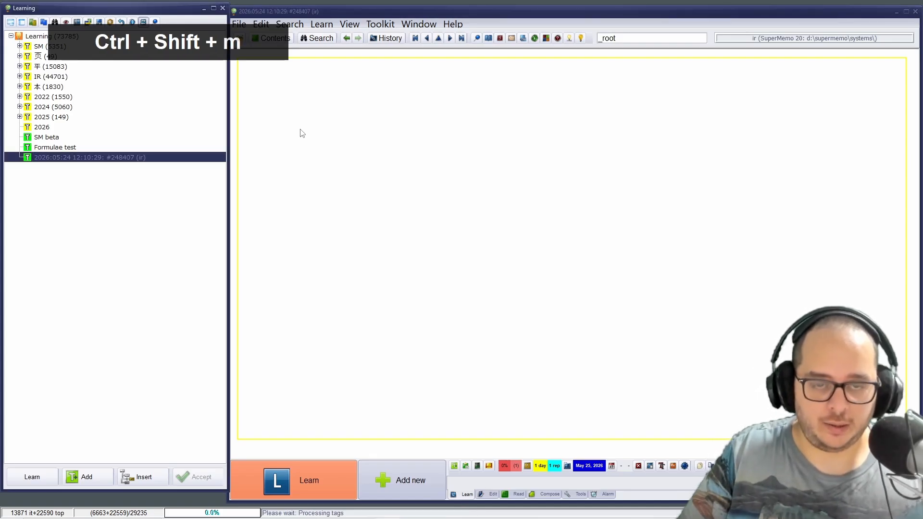
click(280, 82)
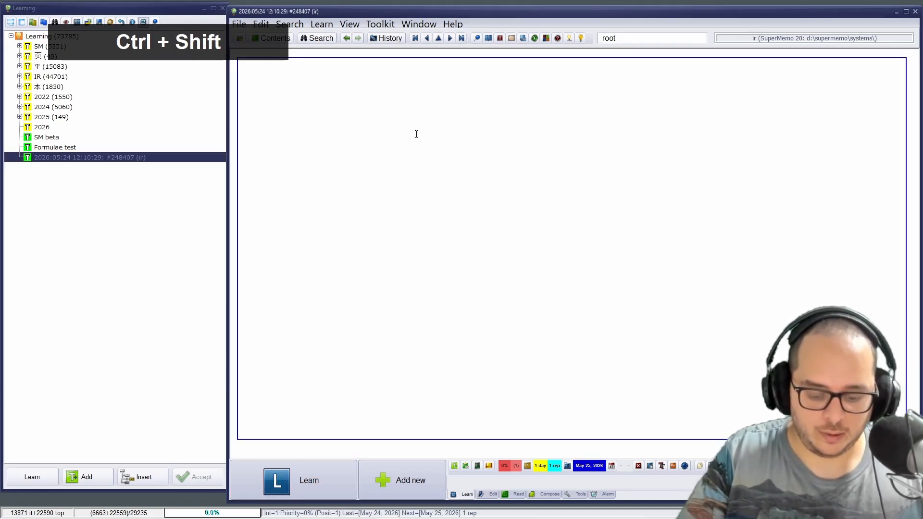
key(ctrl+shift+m)
key(Down)
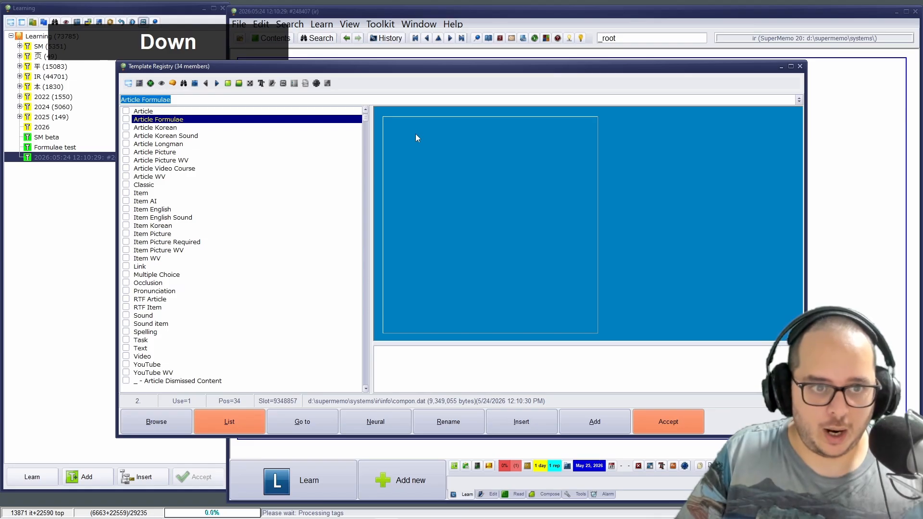
key(Return)
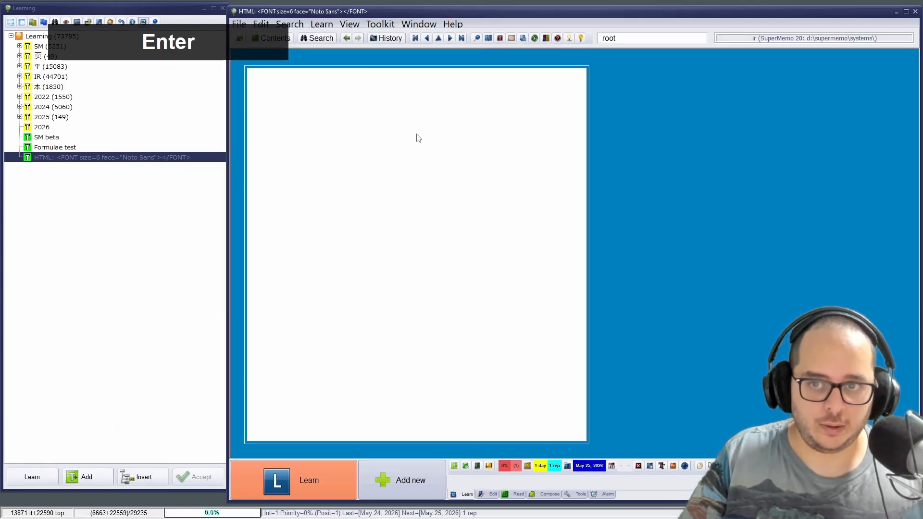
click(399, 130)
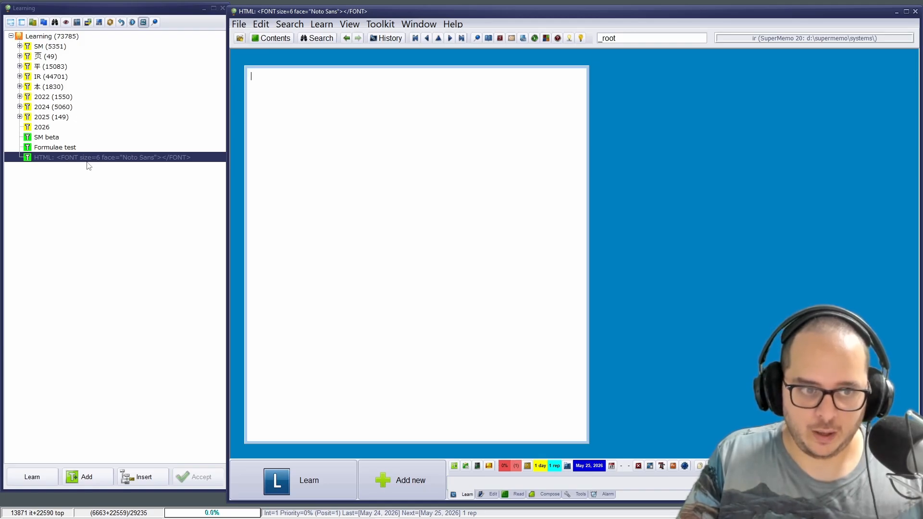
click(294, 90)
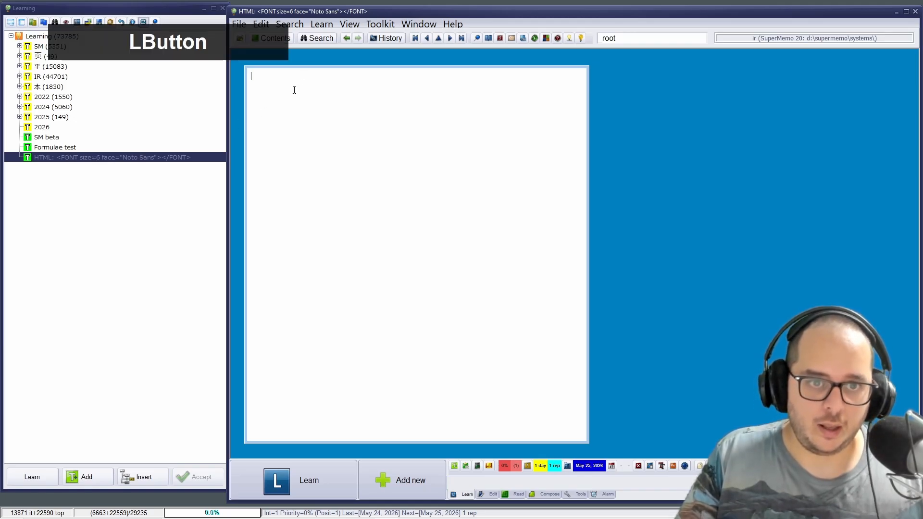
key(Escape)
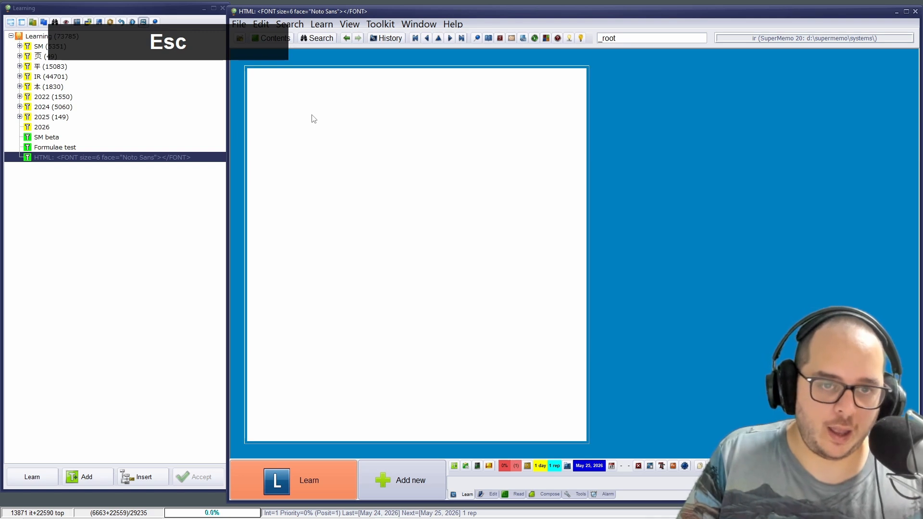
click(290, 85)
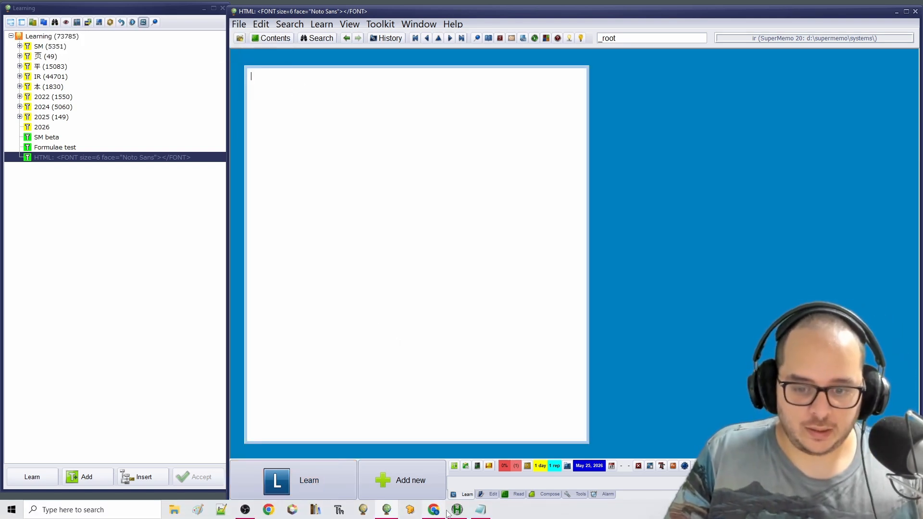
Switch to Chrome and copy the MathML code of the E = mc² formula rendered in 889720.HTM.
click(440, 512)
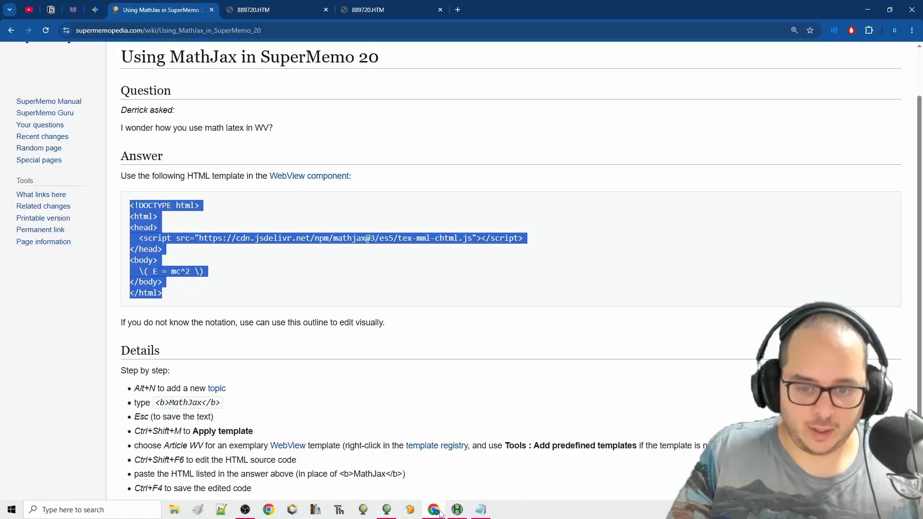
click(264, 9)
mouse_move(93, 77)
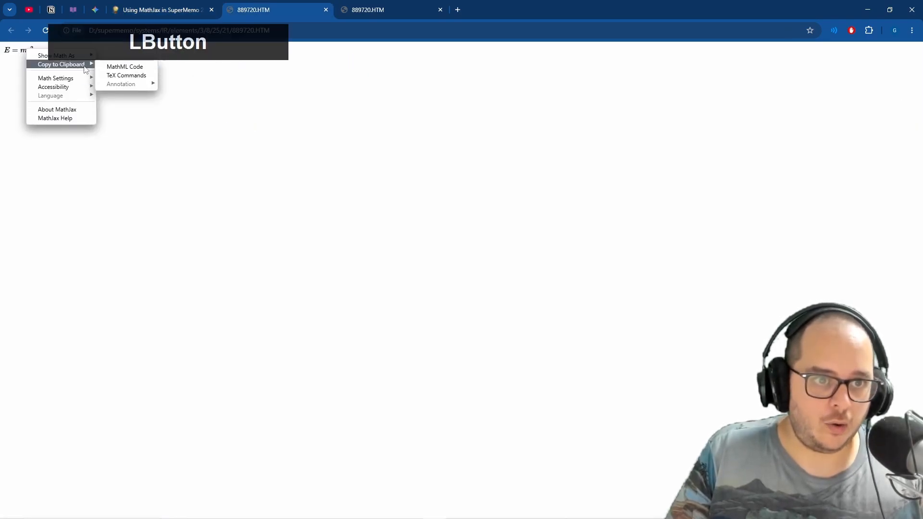
click(116, 70)
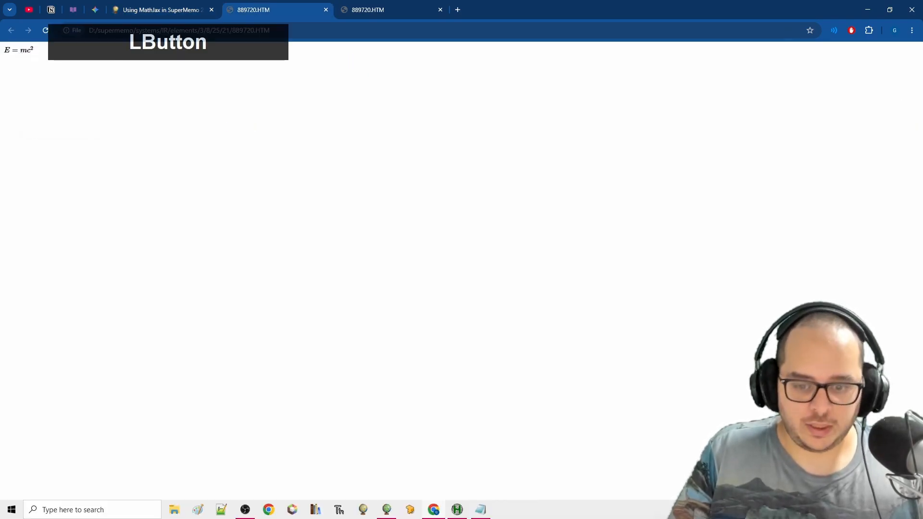
Switch to Notepad and paste the copied MathML code into a new document.
click(152, 84)
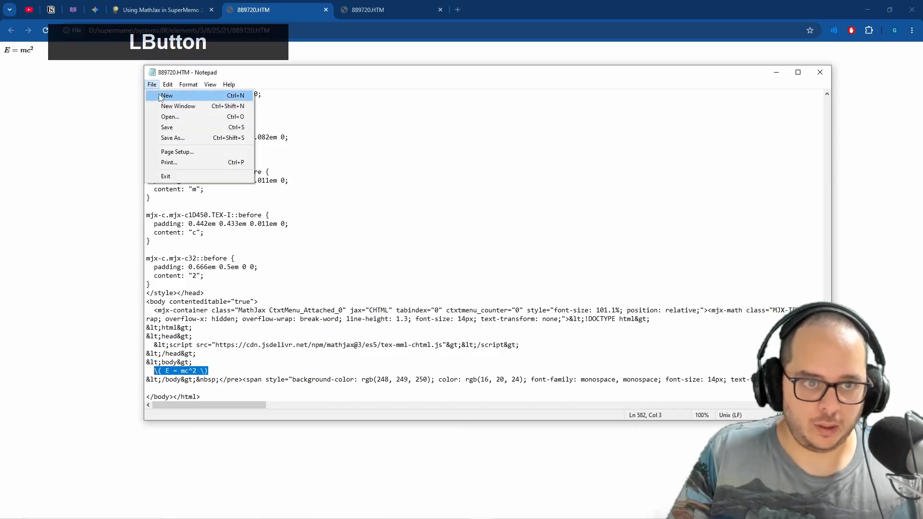
click(166, 95)
text(<math xmlns="http://www.w3.org/1998/Math/MathML">   <mi>E</mi>   <mo>=</mo>   <mi>m</mi>   <msup>     <mi>c</mi>     <mn>2</mn>   </msup> </math>)
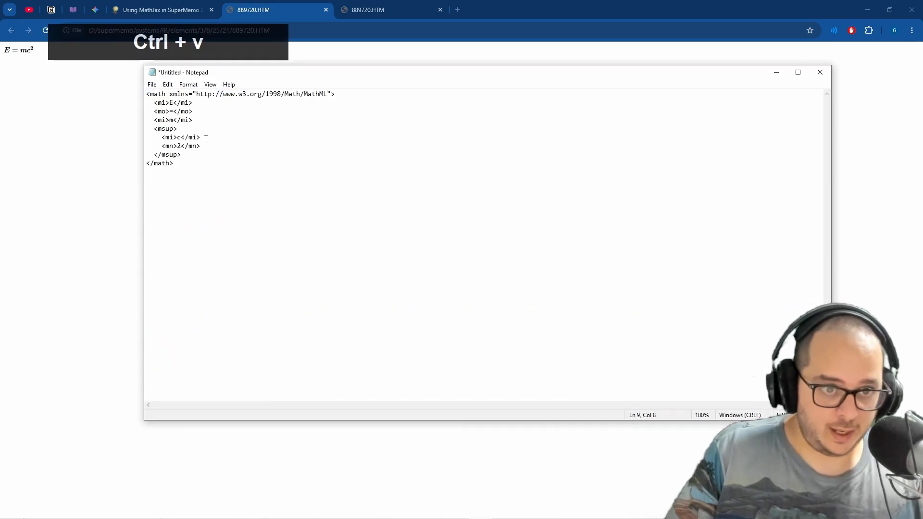
Change the exponent in the MathML code to 3 and copy the whole code.
click(181, 144)
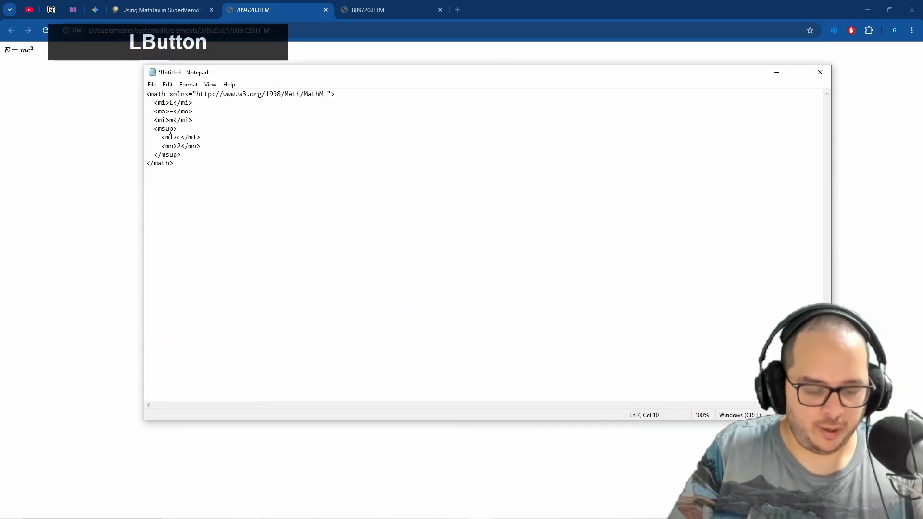
key(BackSpace)
text(3)
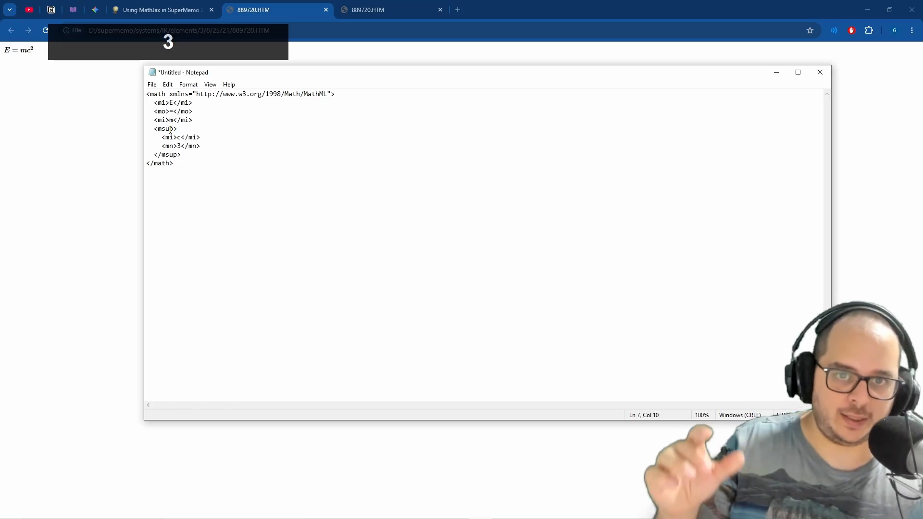
key(ctrl+a)
key(ctrl+c)
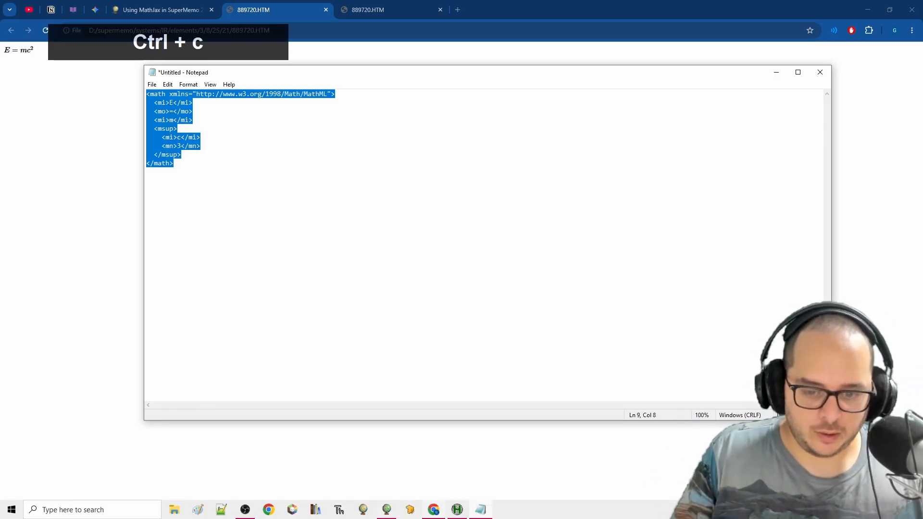
Switch to SuperMemo, paste the edited MathML code into the new element's empty component, and parse it as HTML.
click(435, 510)
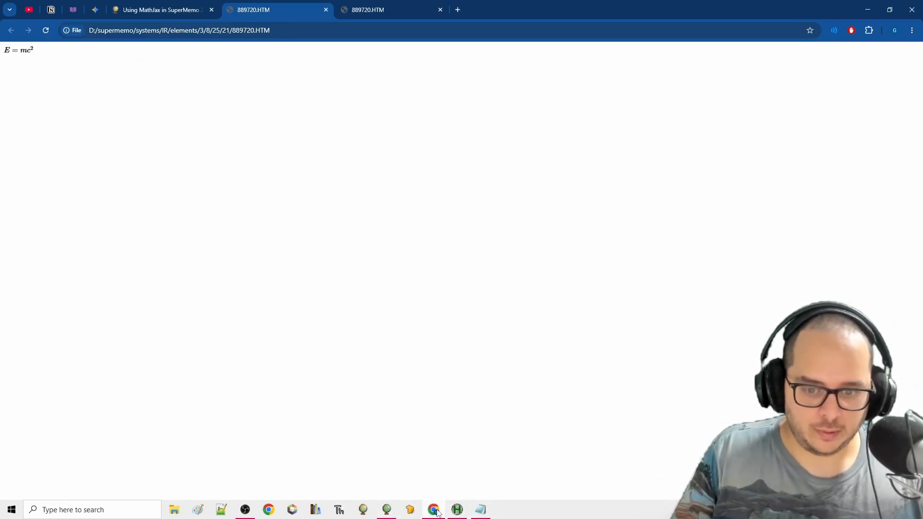
click(387, 509)
click(336, 124)
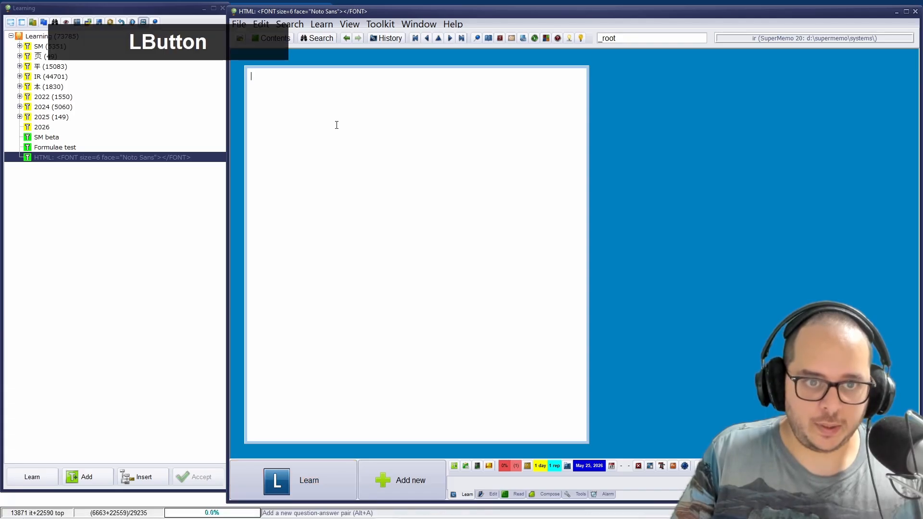
key(ctrl+v)
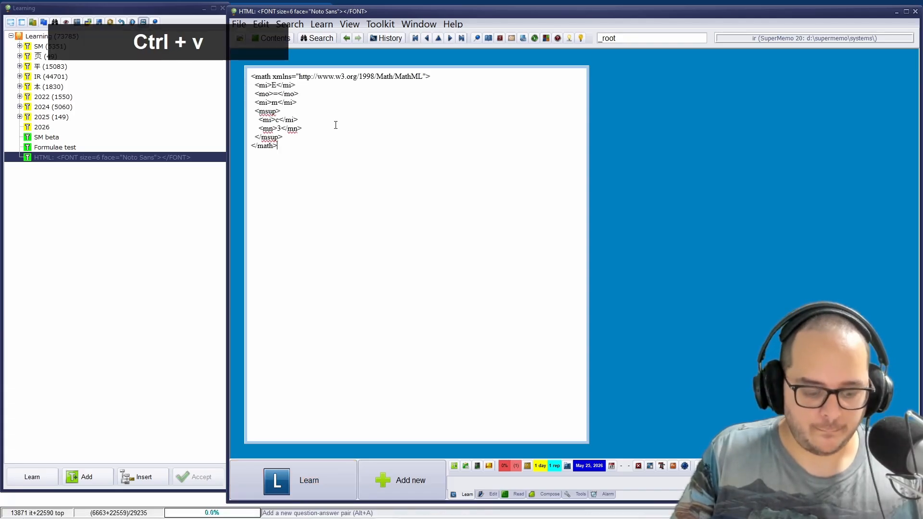
key(ctrl+a)
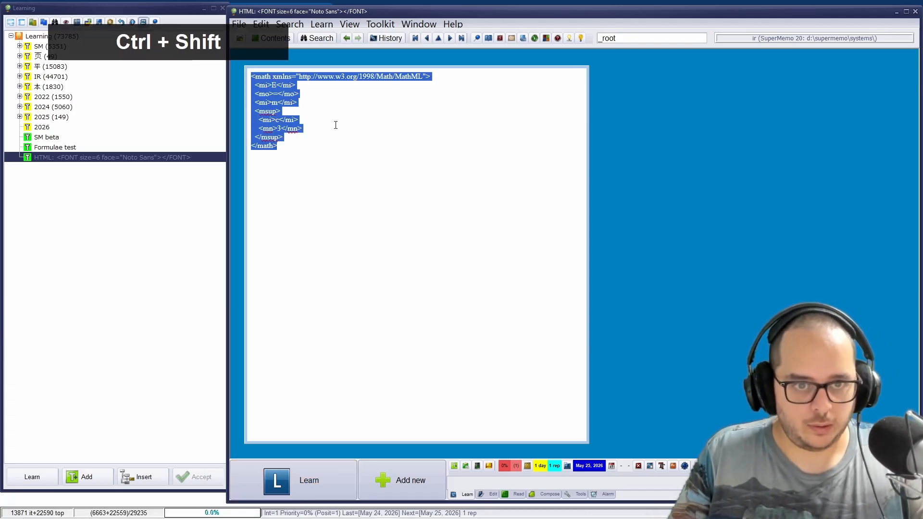
key(ctrl+shift+1)
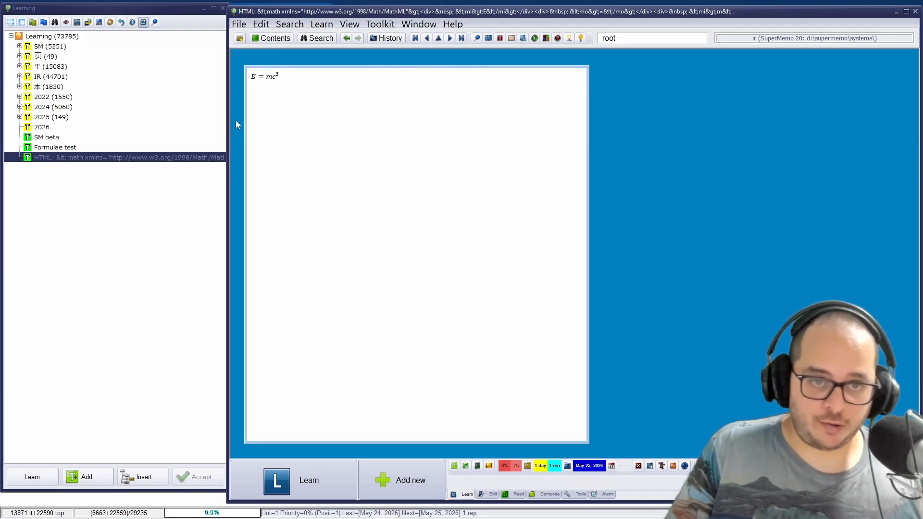
Create a cloze from the end of the E = mc² formula in Formulae test and open the generated item.
click(67, 147)
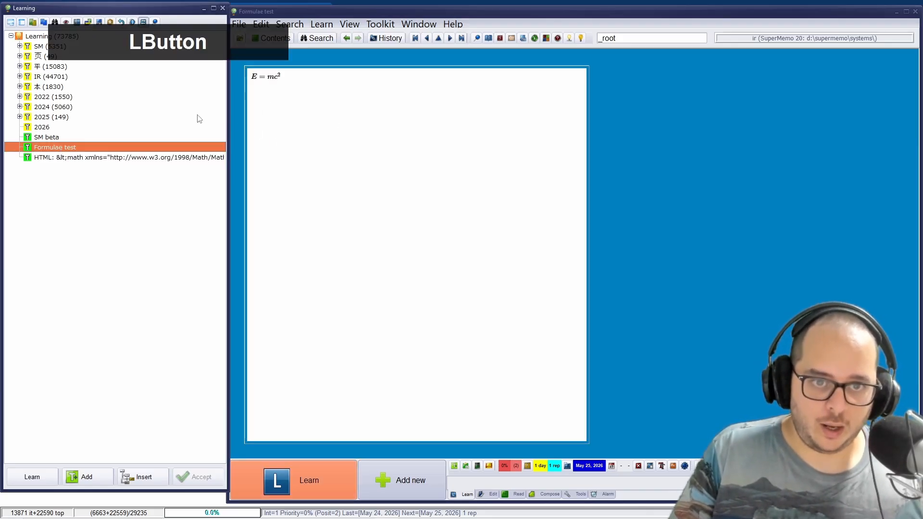
click(312, 83)
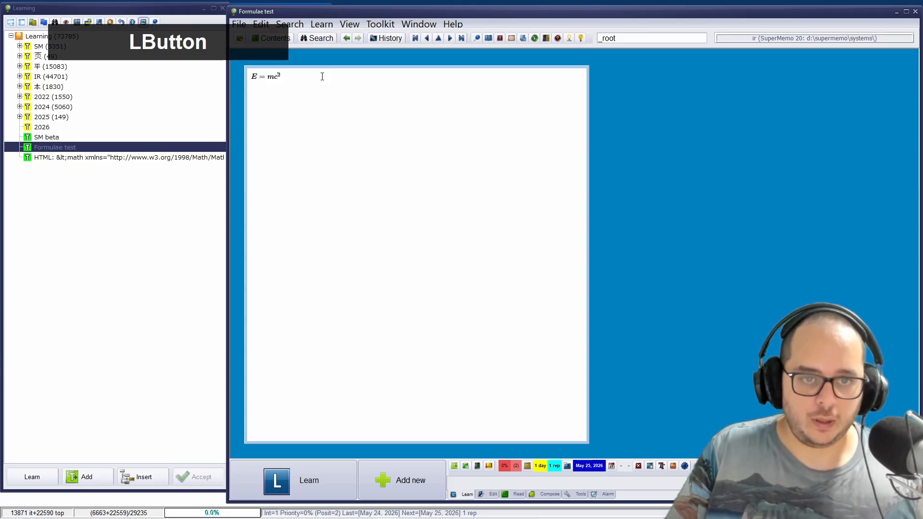
key(Left)
key(Right)
key(shift+Right)
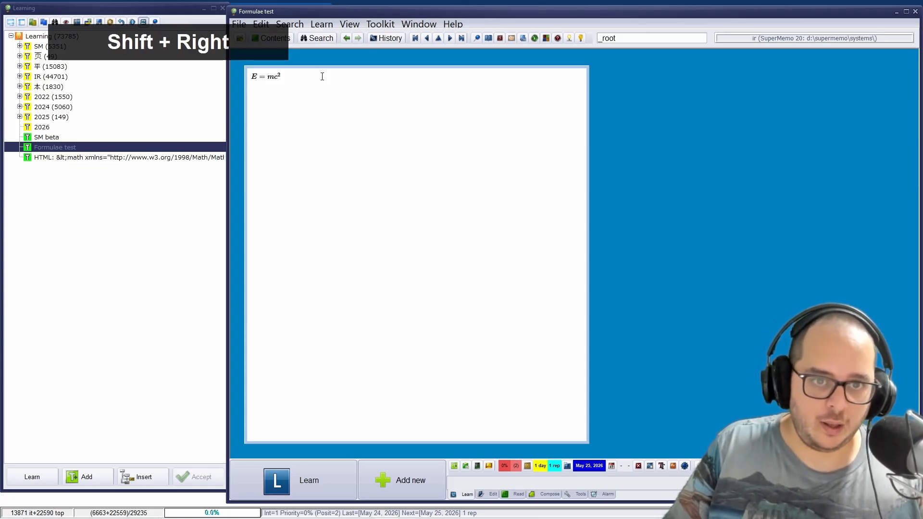
key(alt+z)
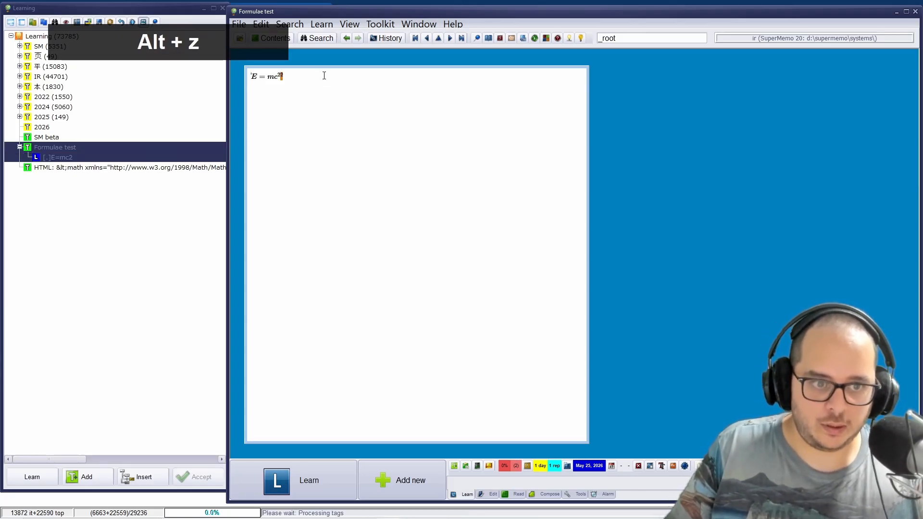
key(alt+Left)
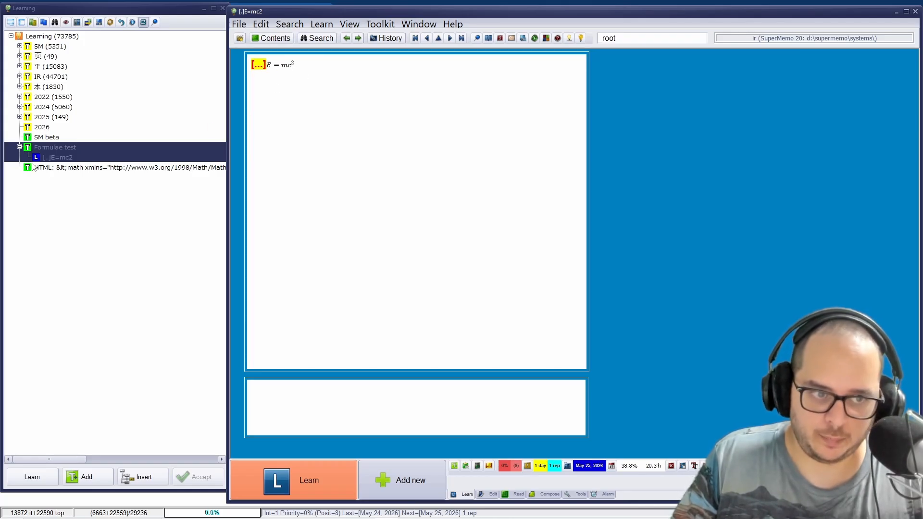
Return to the Formulae test element and delete the highlighted cloze fragment after the formula.
click(54, 148)
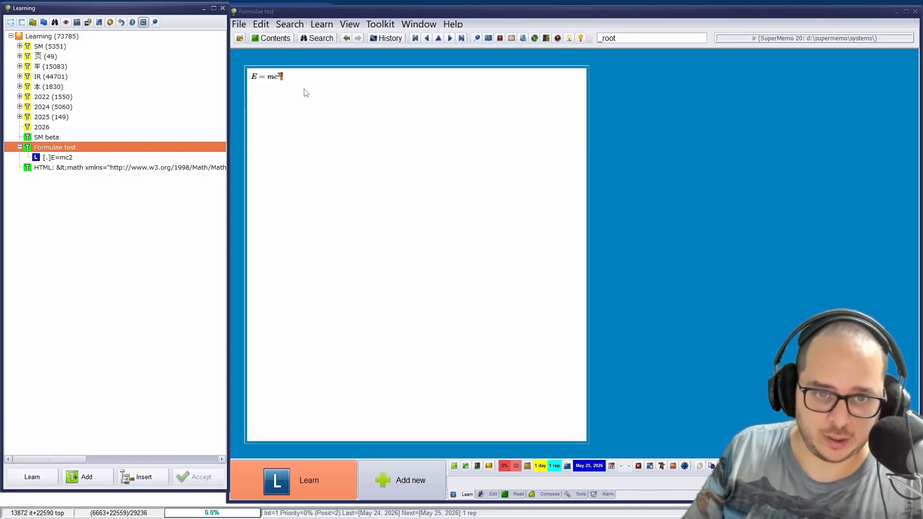
click(316, 91)
key(BackSpace)
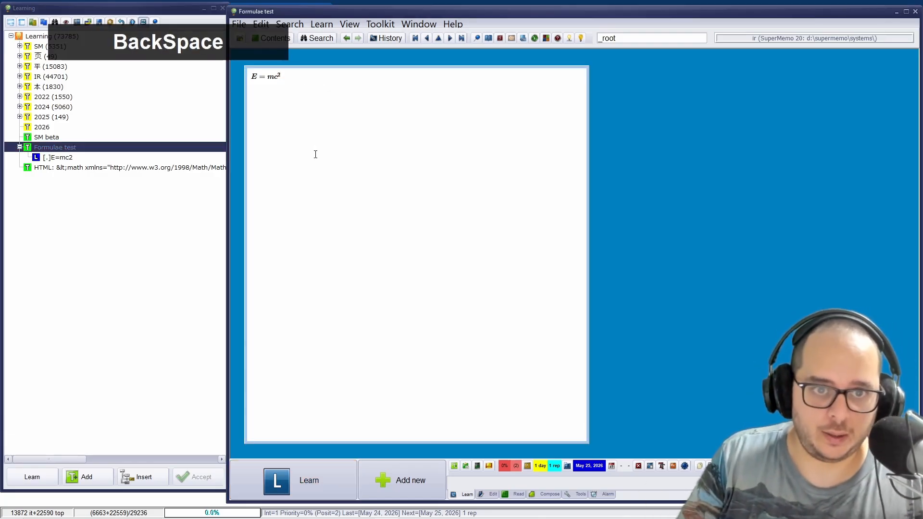
Create a second cloze from a two-character selection in the Formulae test formula and open its item.
click(317, 155)
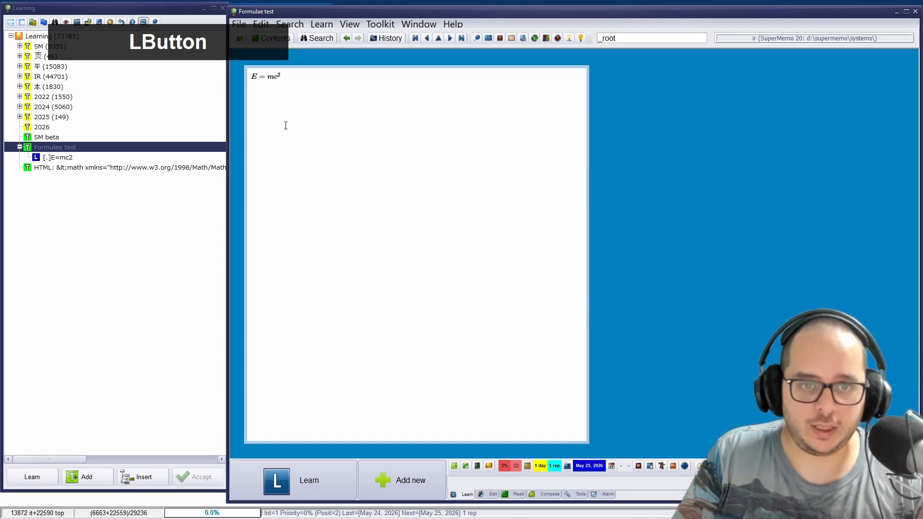
key(shift+Left)
key(shift+Left)
key(alt+z)
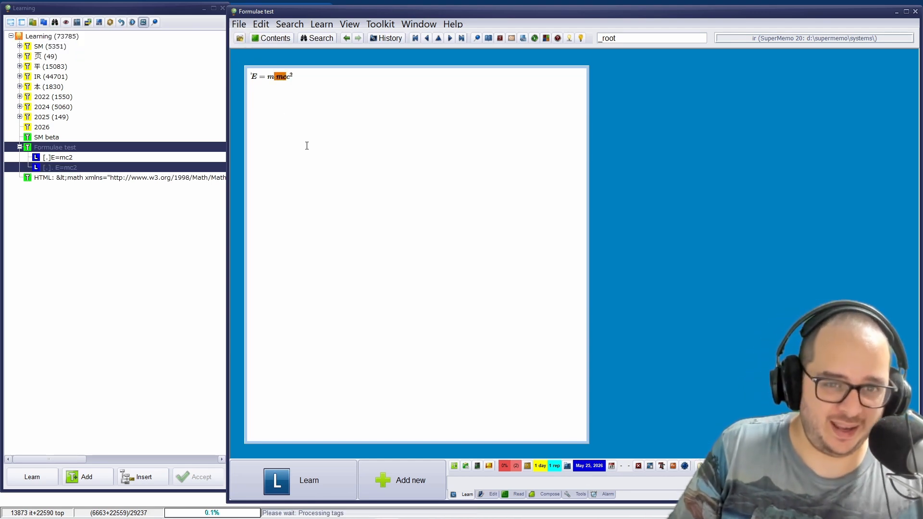
key(alt+Left)
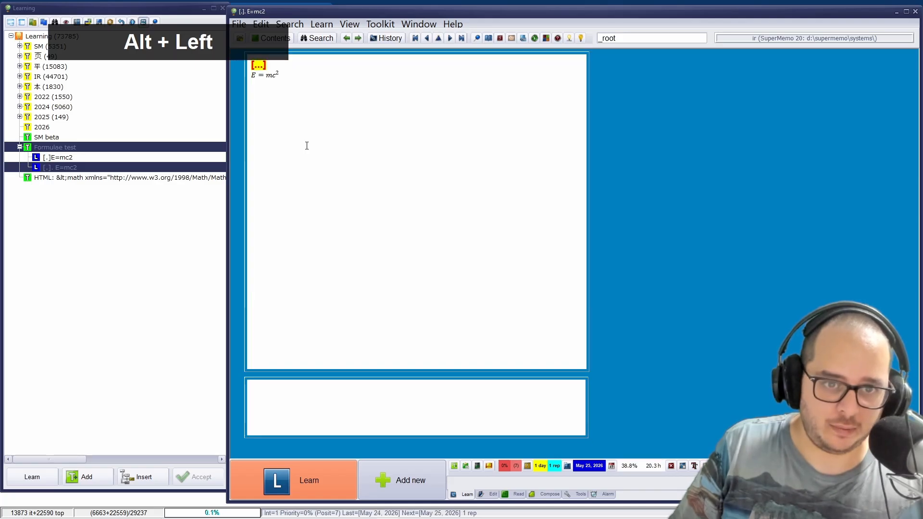
Fill the item's empty answer component with the copied MathML code parsed as HTML, and change the formula's exponent to 2.
key(q)
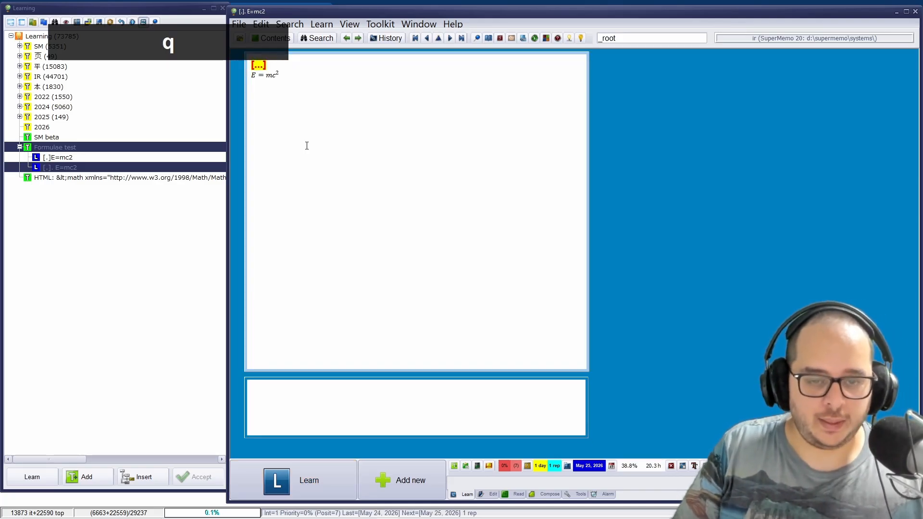
click(386, 416)
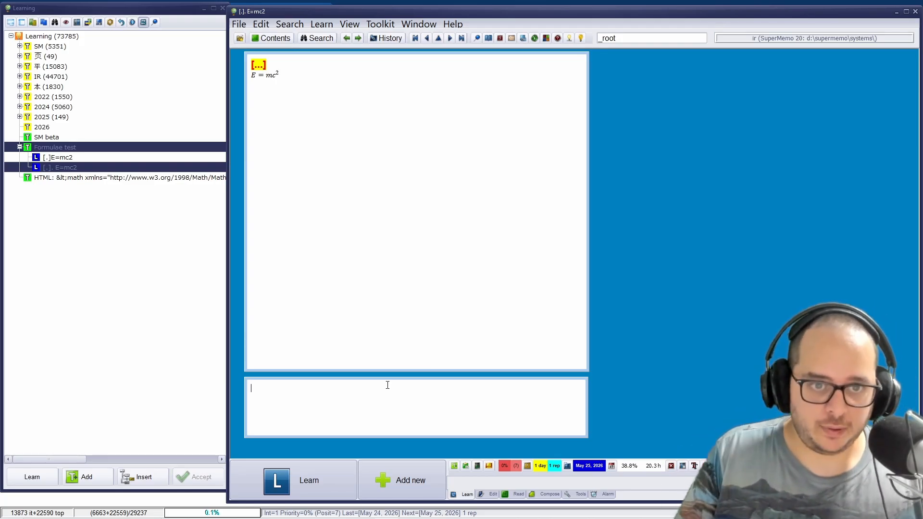
key(ctrl)
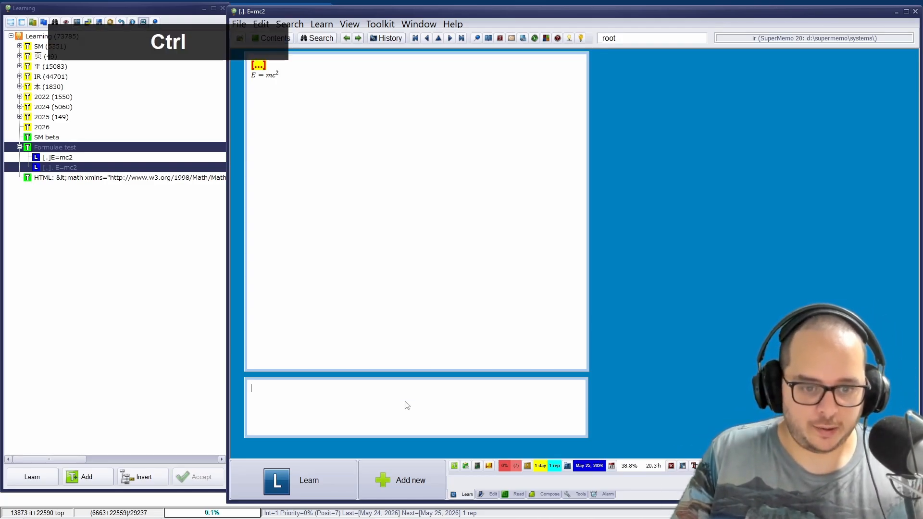
key(ctrl+v)
key(ctrl+shift+a)
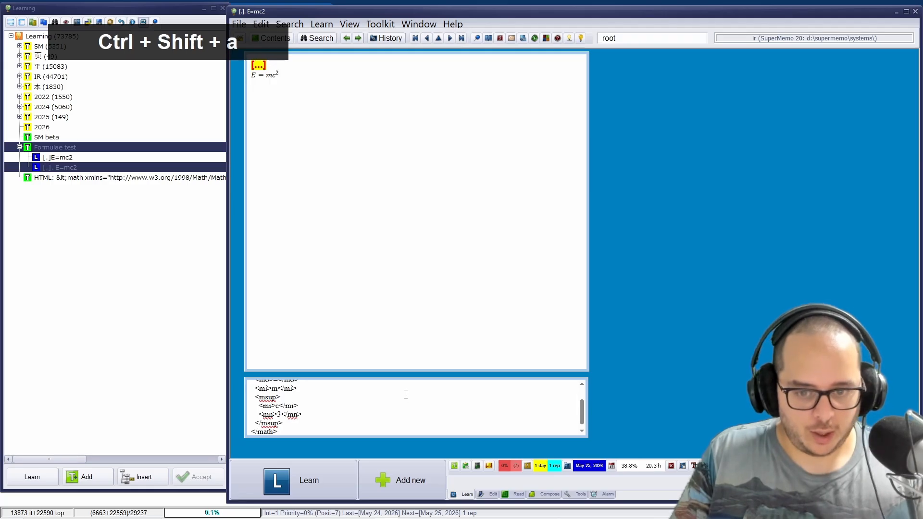
key(ctrl+a)
key(ctrl+shift+1)
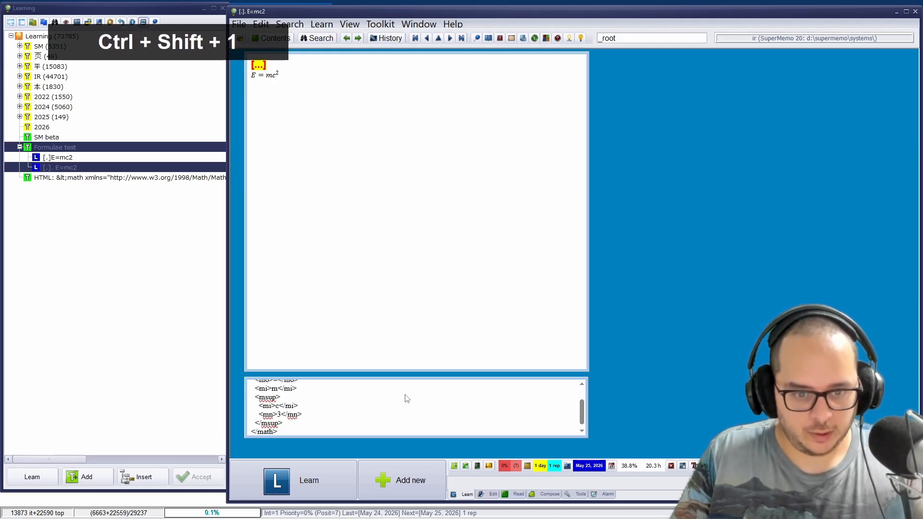
click(287, 391)
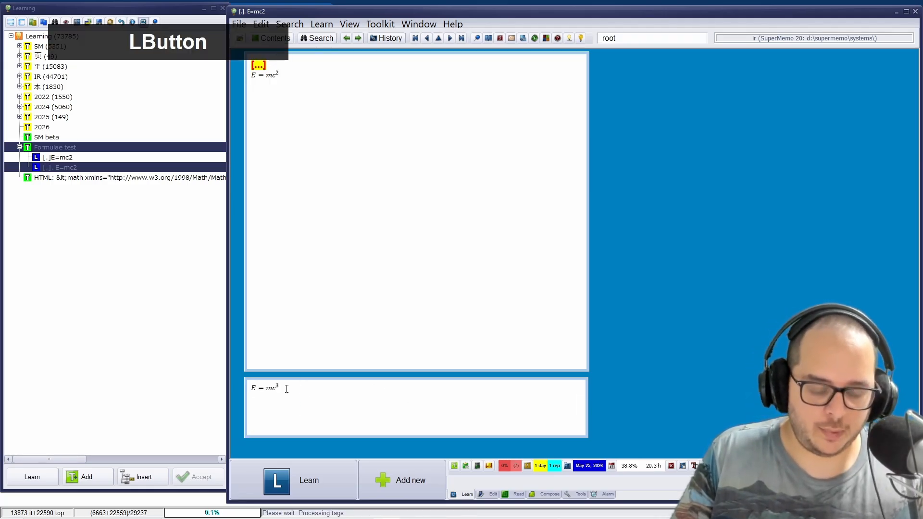
text(2)
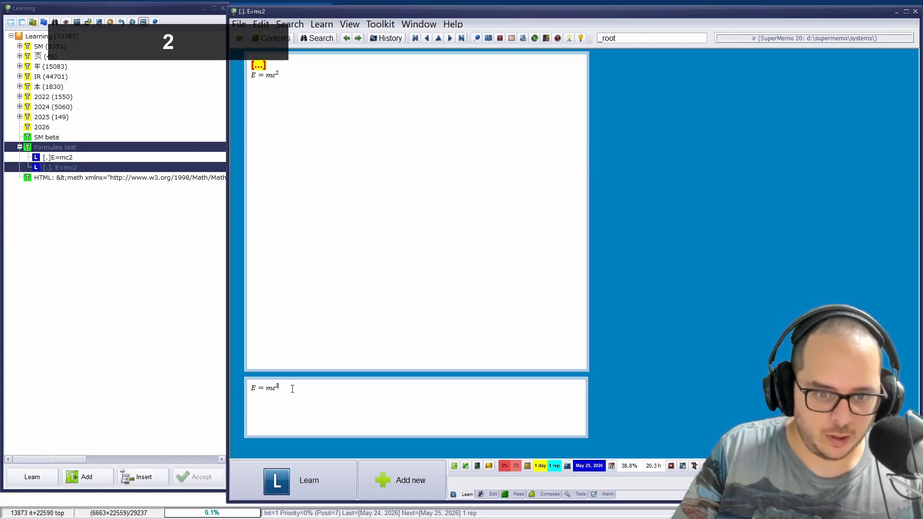
Open the HTML source of the item's question component in Notepad and narrow the source window.
click(279, 77)
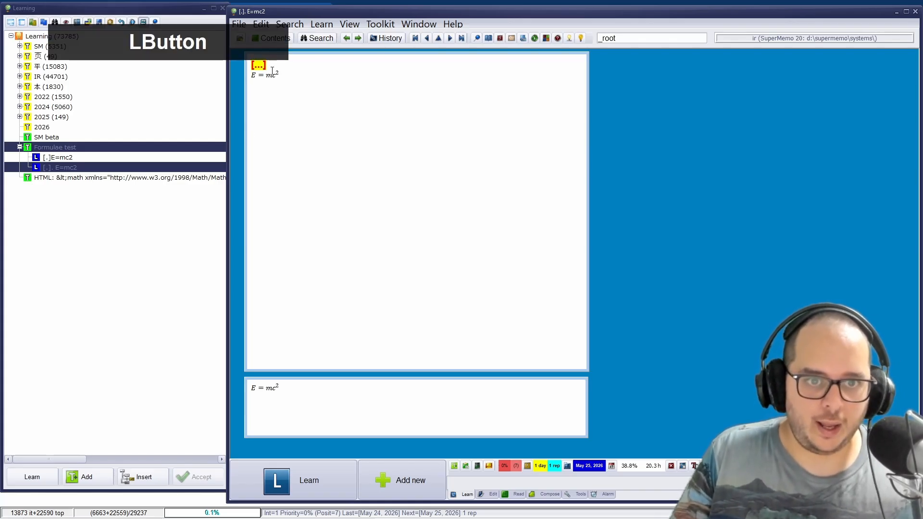
right_click(265, 95)
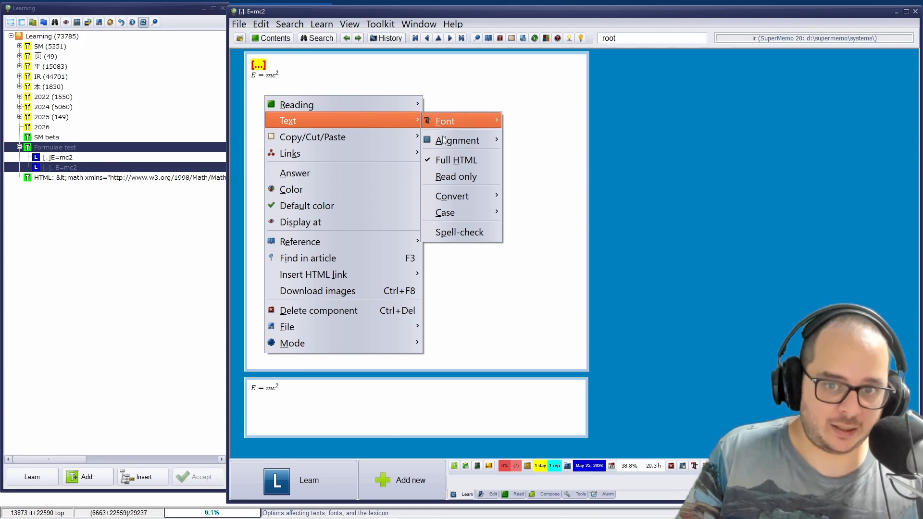
mouse_move(341, 324)
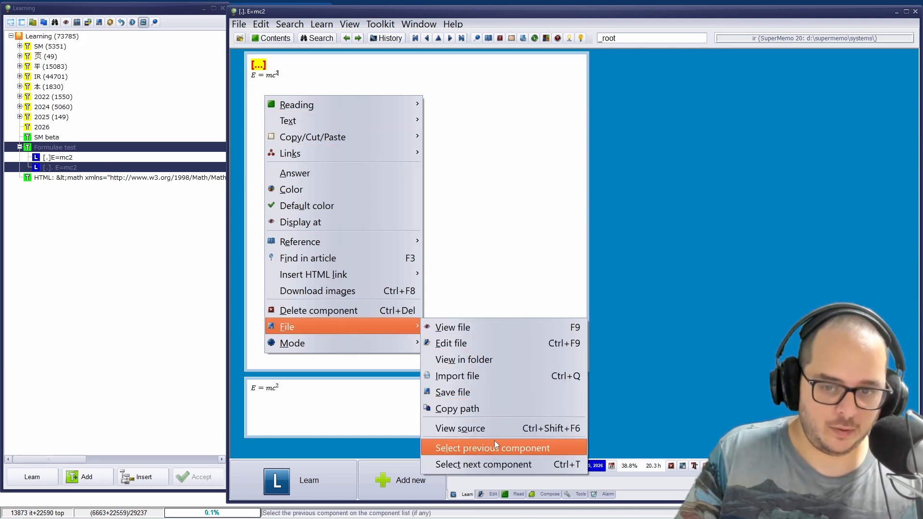
click(494, 432)
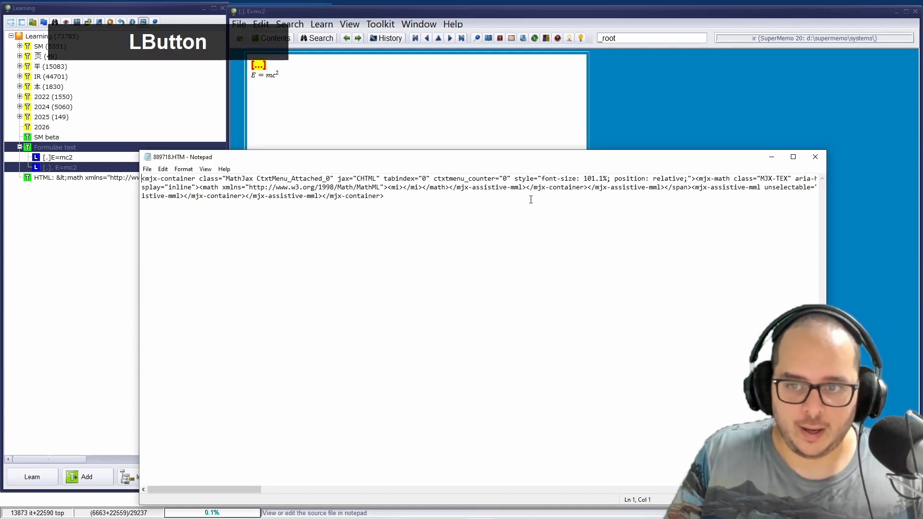
drag(521, 162, 516, 116)
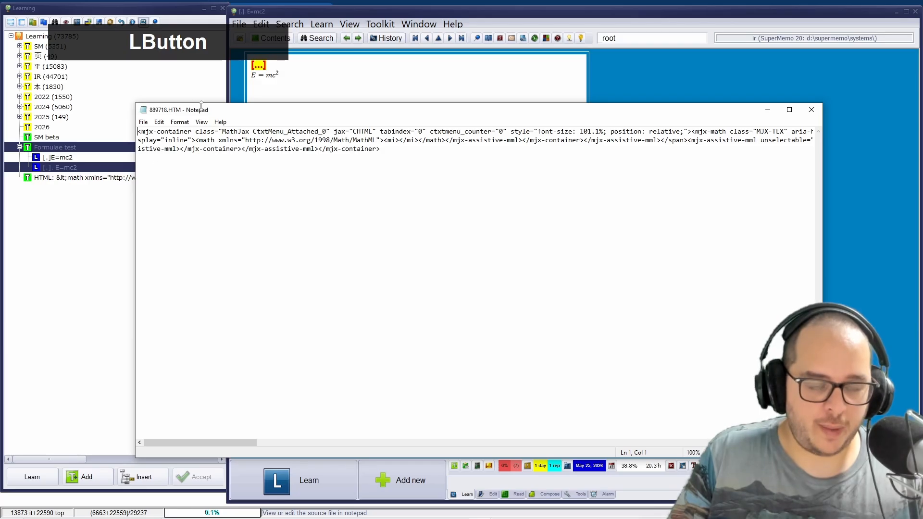
drag(822, 206, 649, 207)
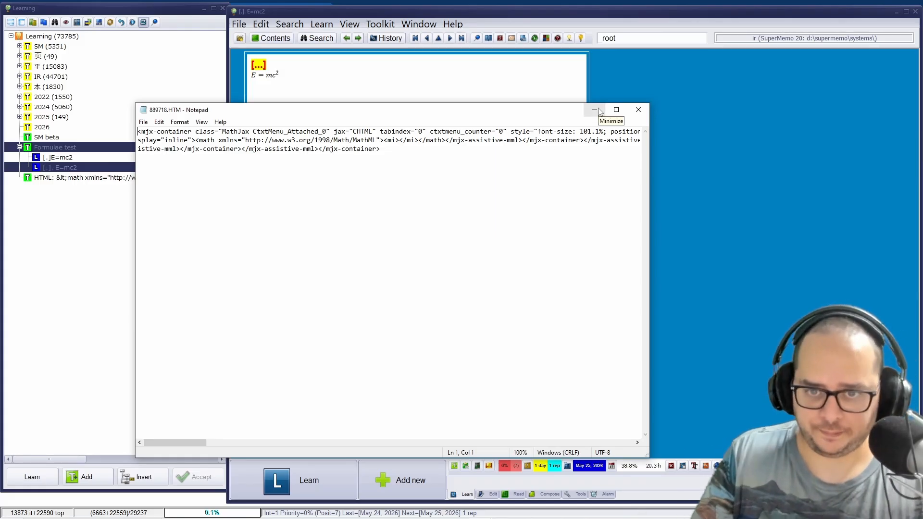
Replace the exponent 2 inside the formula's mn tag with [...], then save and close the source file.
drag(195, 443, 642, 417)
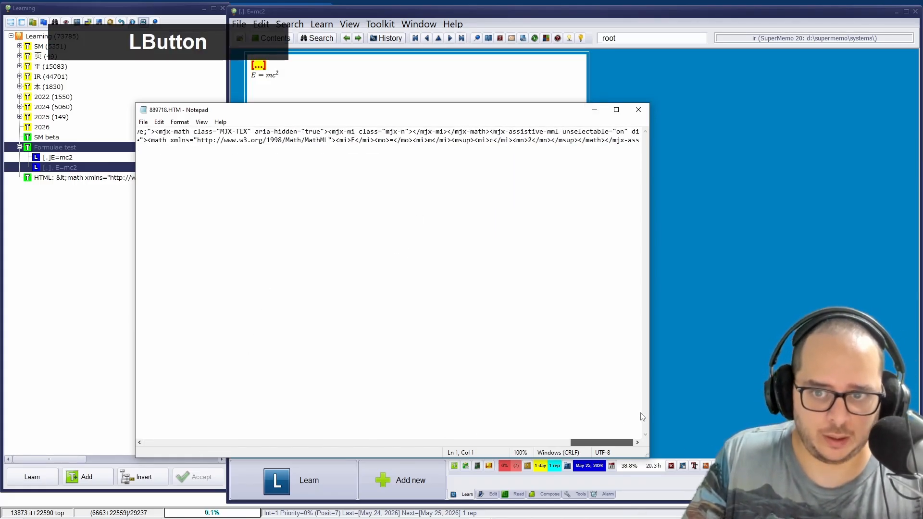
click(534, 137)
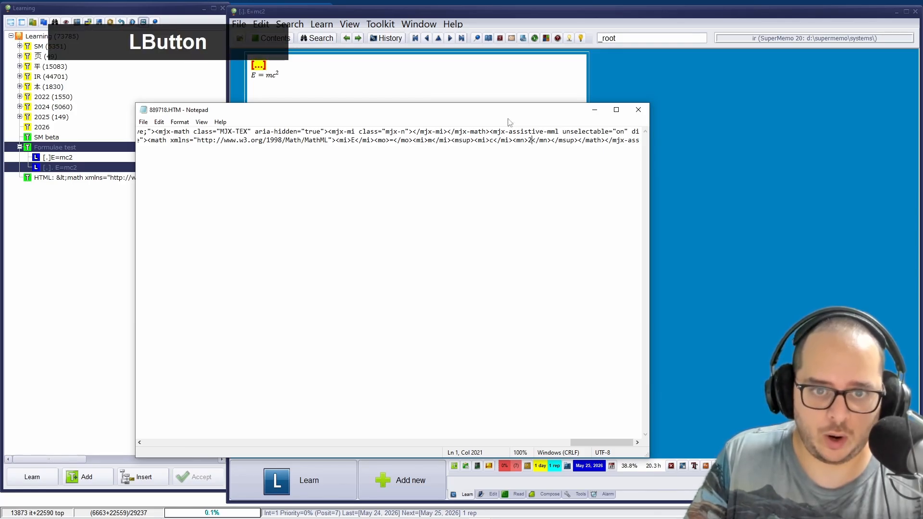
key(BackSpace)
key(ctrl+alt+grave)
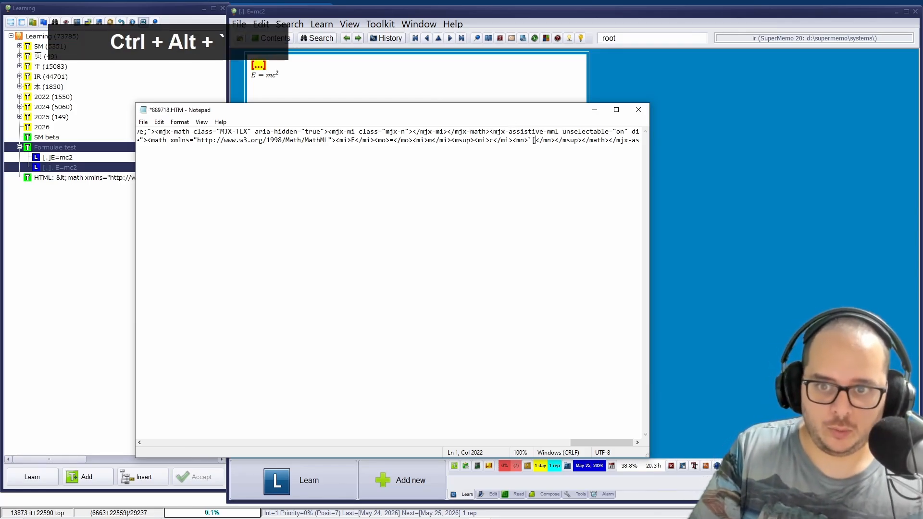
key(BackSpace)
key(ctrl+alt+grave)
key(plus)
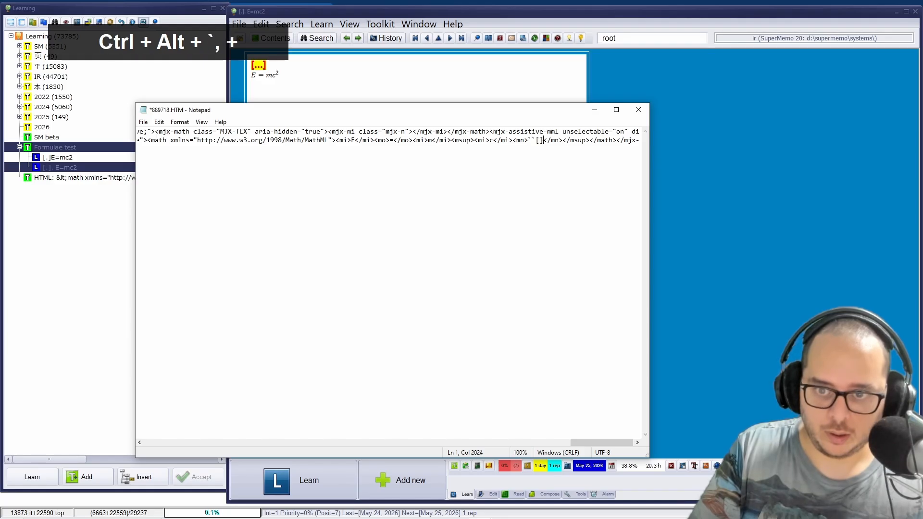
key(Left)
key(Left)
key(Right)
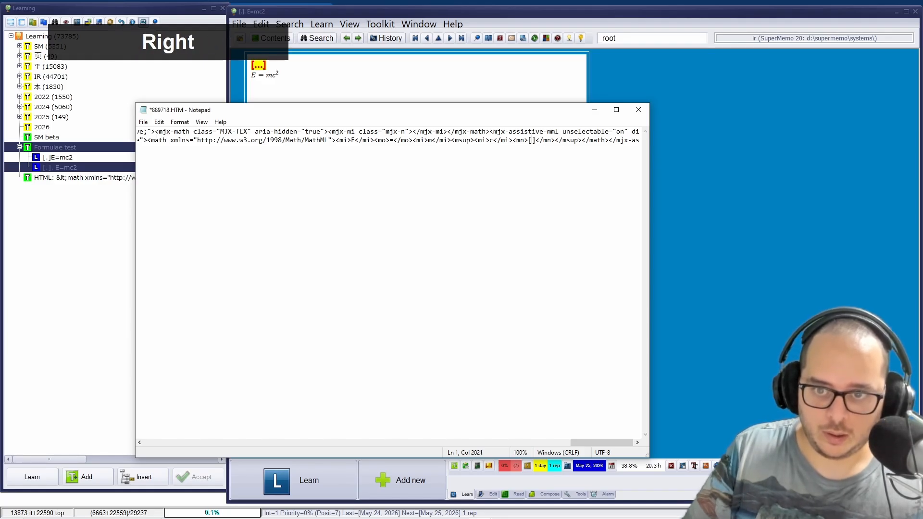
text(...)
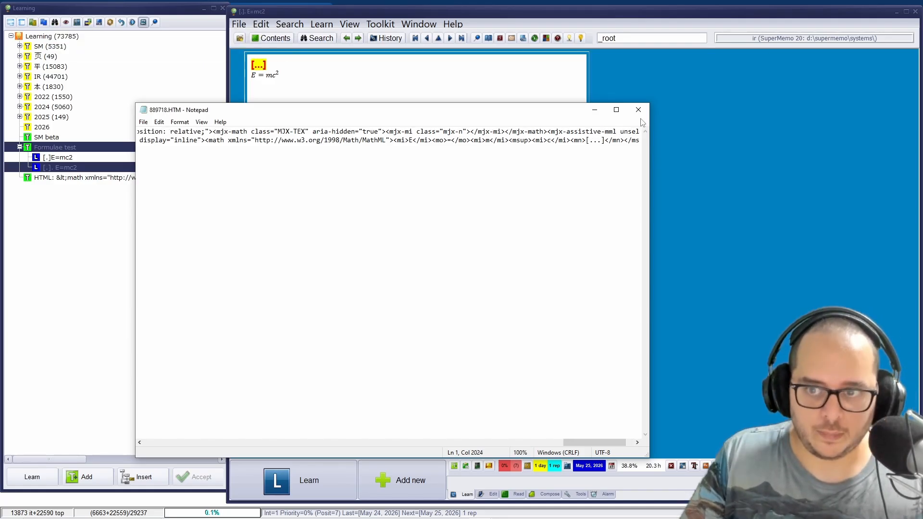
click(638, 110)
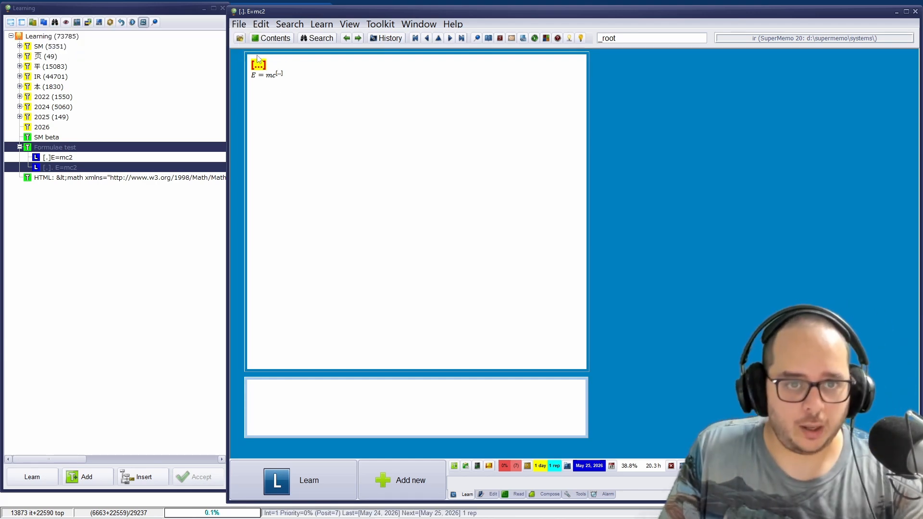
Reopen the question component's HTML source and examine the [...] placeholder inside the exponent's mn tag.
right_click(277, 89)
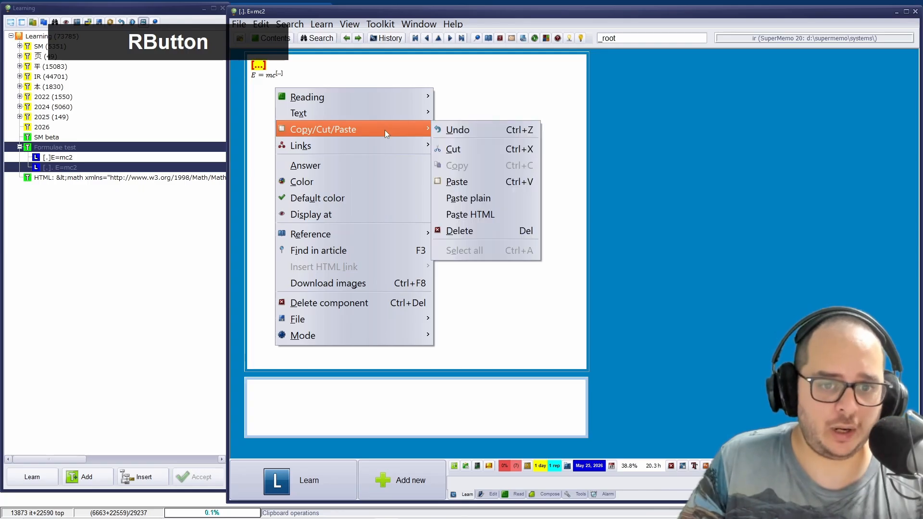
mouse_move(410, 114)
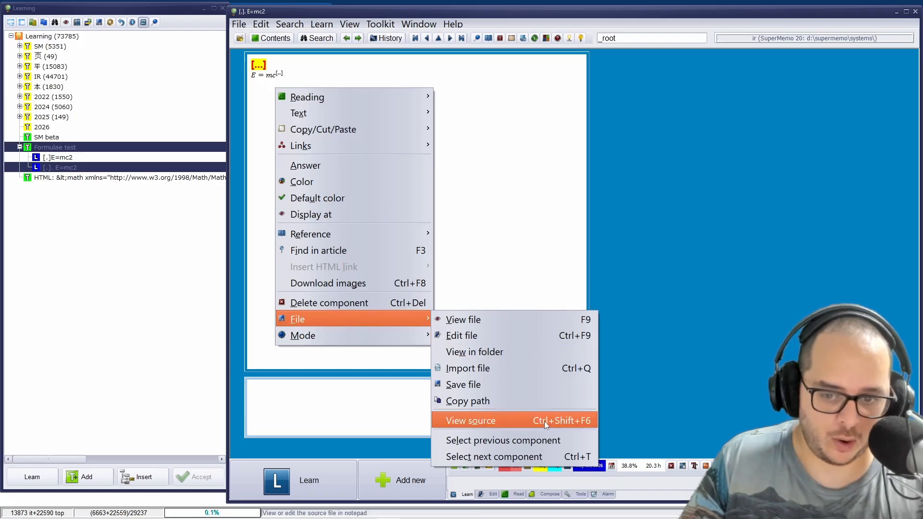
click(544, 424)
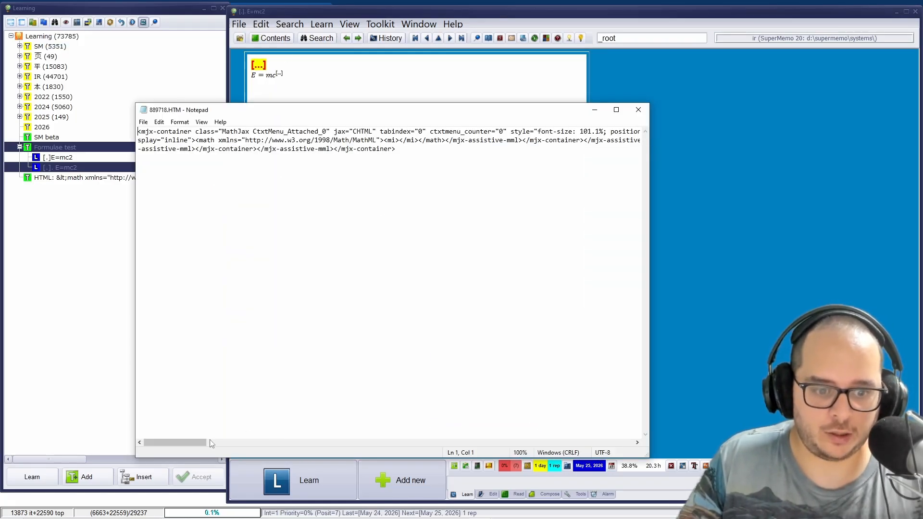
drag(204, 442, 630, 448)
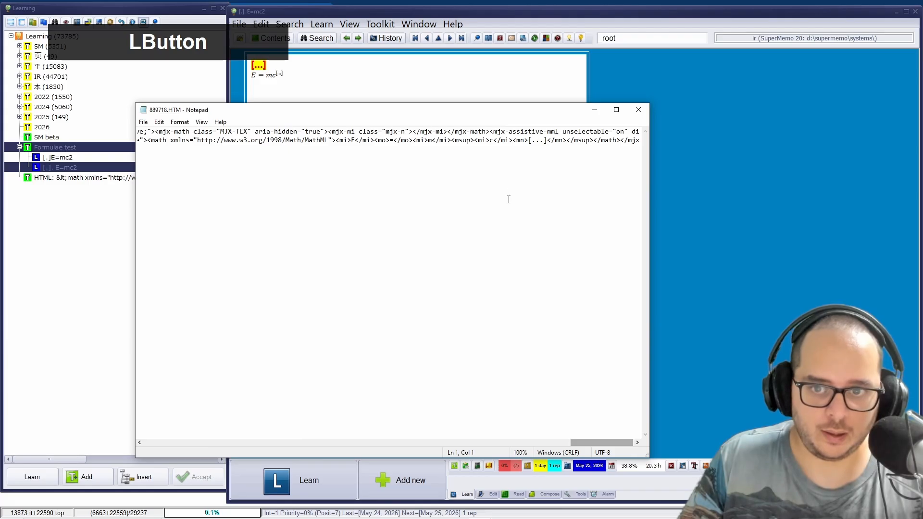
drag(548, 140, 528, 141)
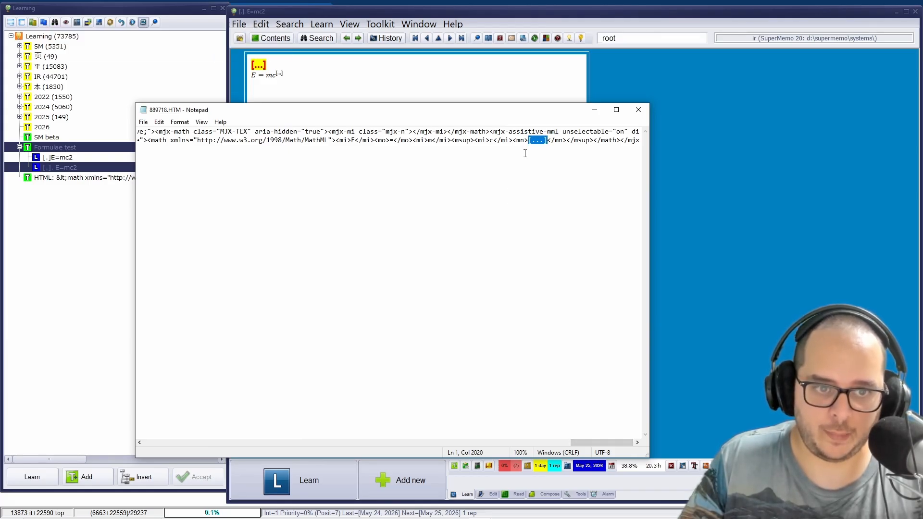
drag(596, 442, 171, 314)
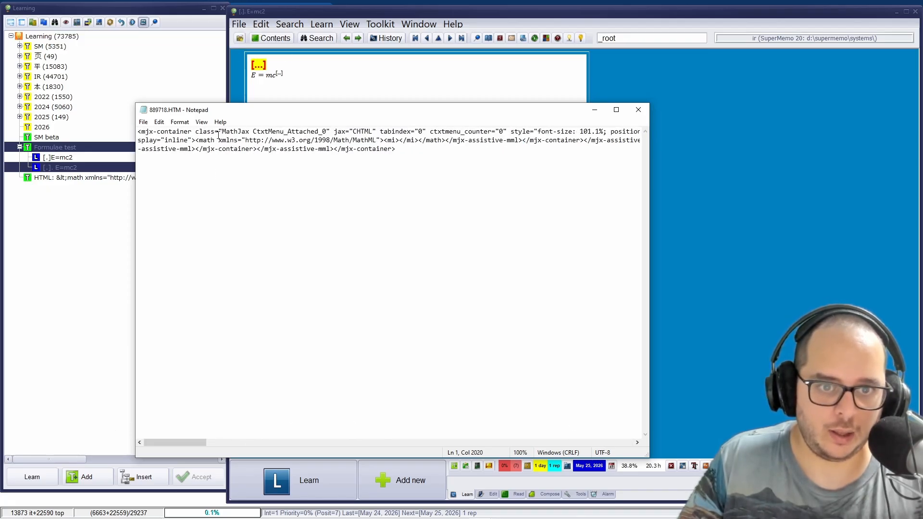
drag(408, 132, 596, 132)
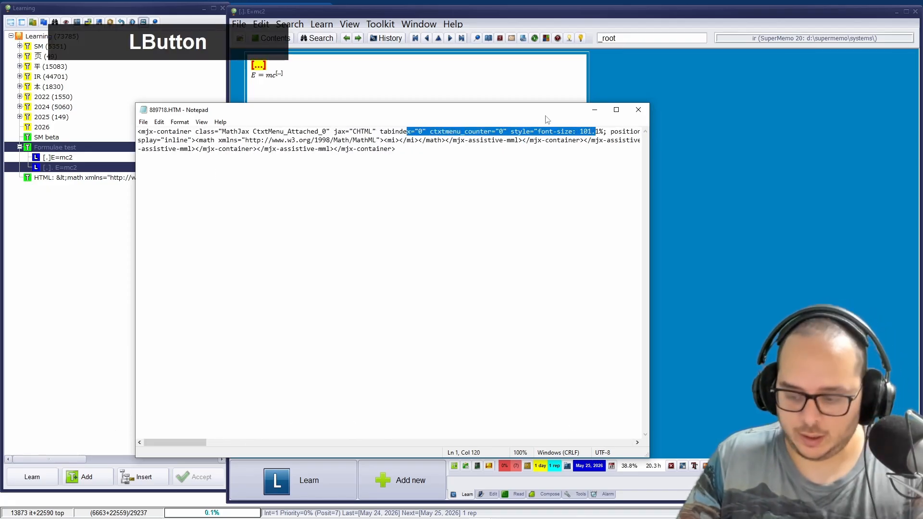
Find the original cloze placeholder in the source and cut its whole <span class=cloze>[...]</span> tag.
key(Right)
key(ctrl+f)
click(309, 206)
click(327, 189)
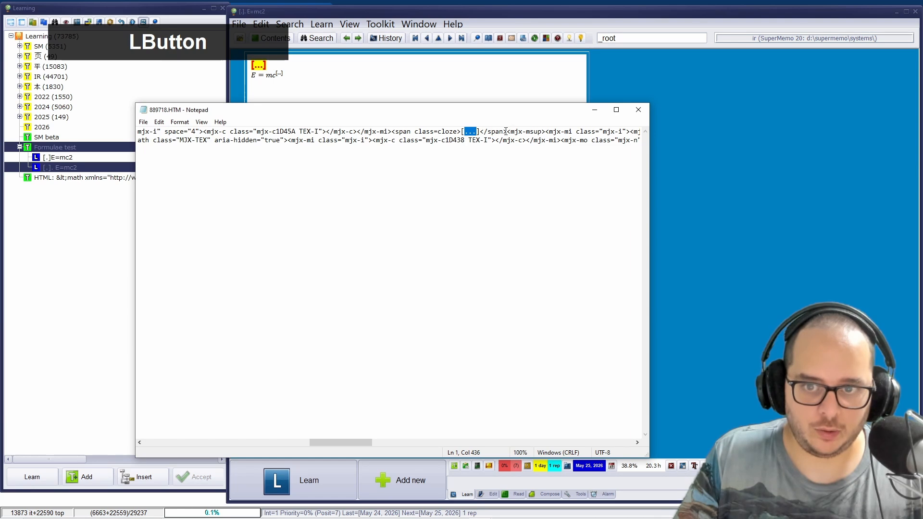
drag(507, 131, 396, 126)
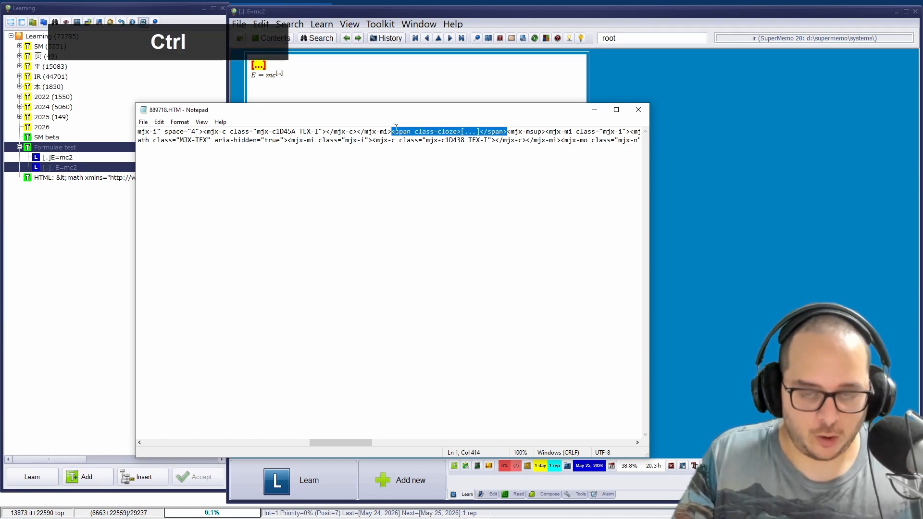
key(ctrl+x)
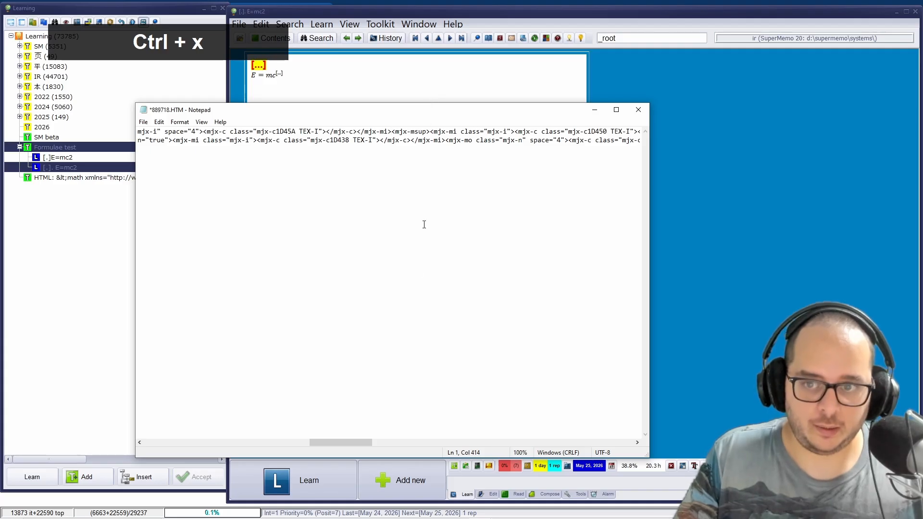
Replace the plain [...] in the exponent's mn tag with the cut cloze span, then save and close the source file.
drag(346, 442, 631, 418)
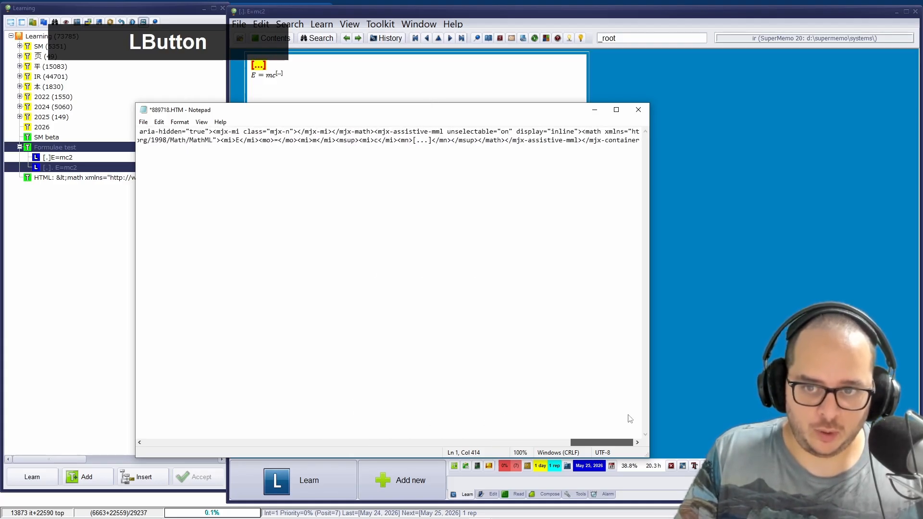
drag(413, 140, 432, 140)
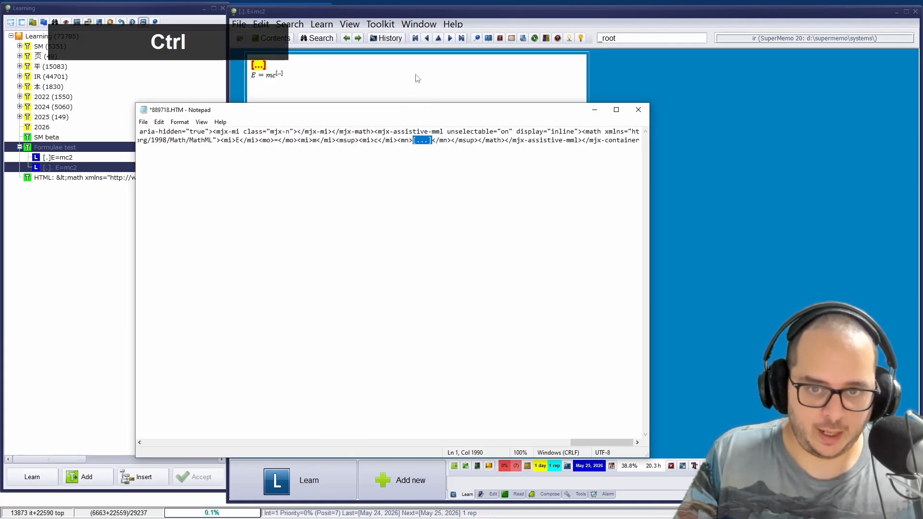
key(ctrl+v)
key(ctrl+s)
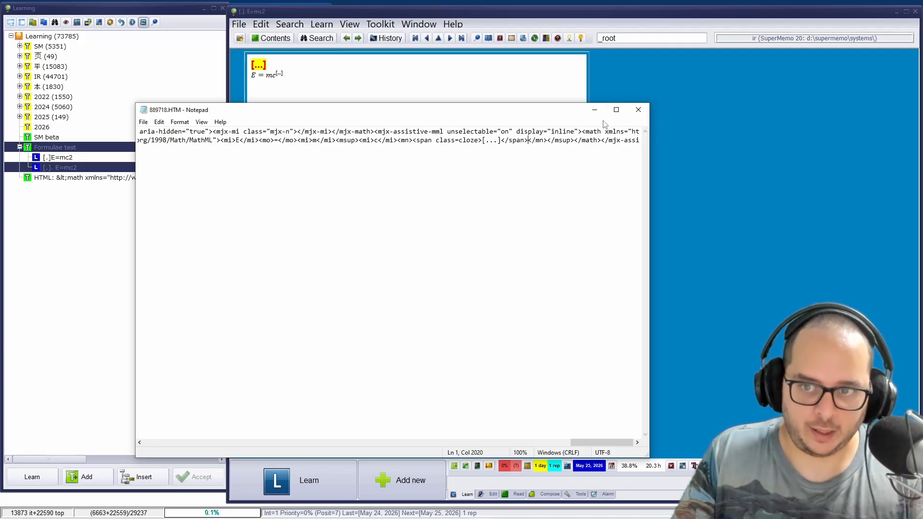
click(638, 110)
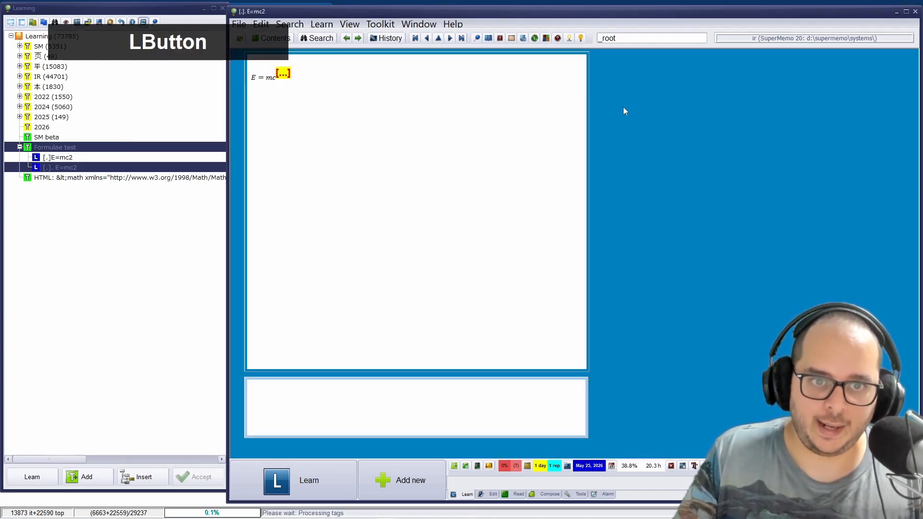
Review the cloze item in learning mode, reveal its answer and enter 2 in the answer component.
click(472, 407)
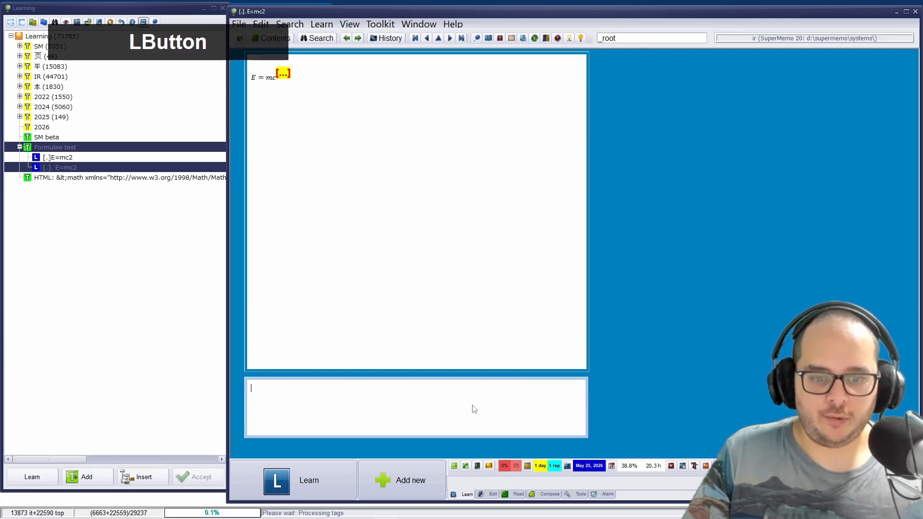
key(Escape)
key(alt+Right)
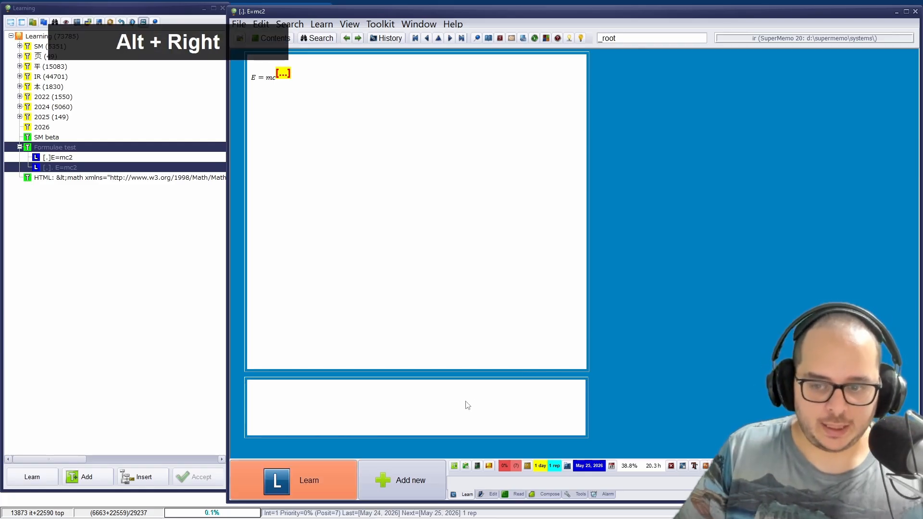
key(alt+shift+i)
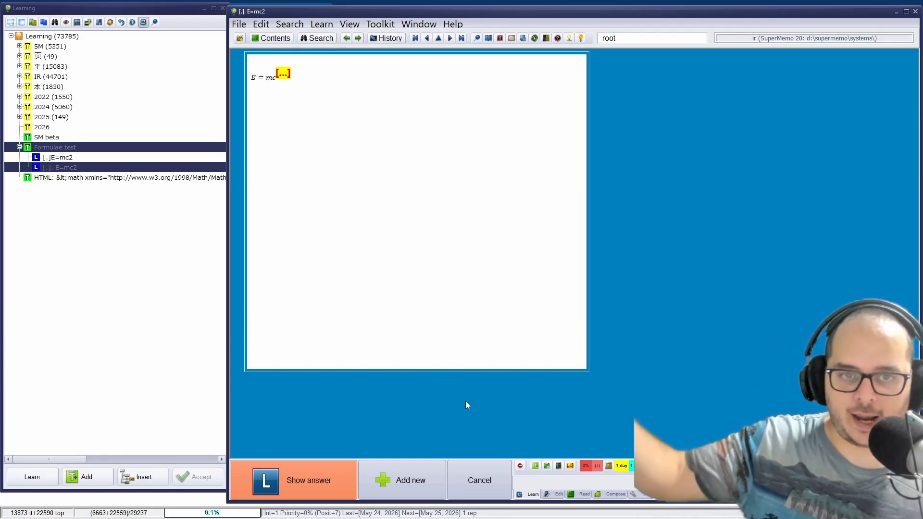
click(324, 487)
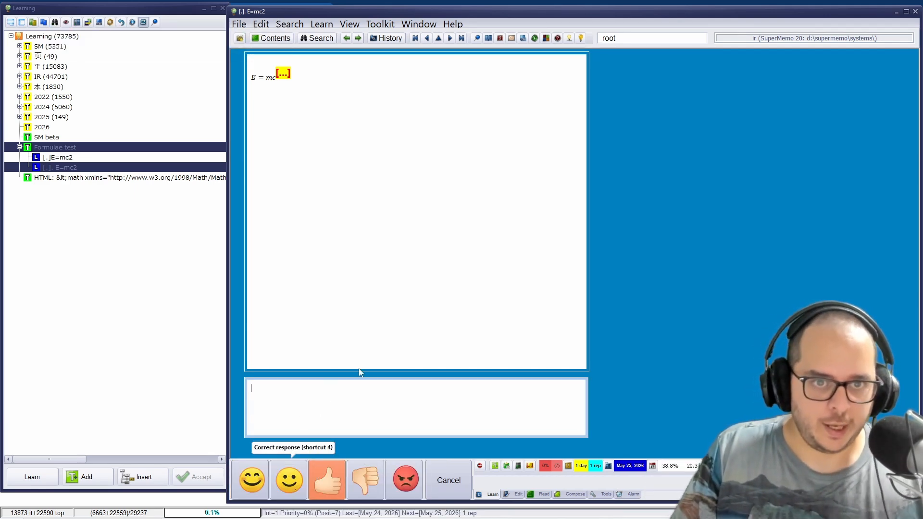
key(2)
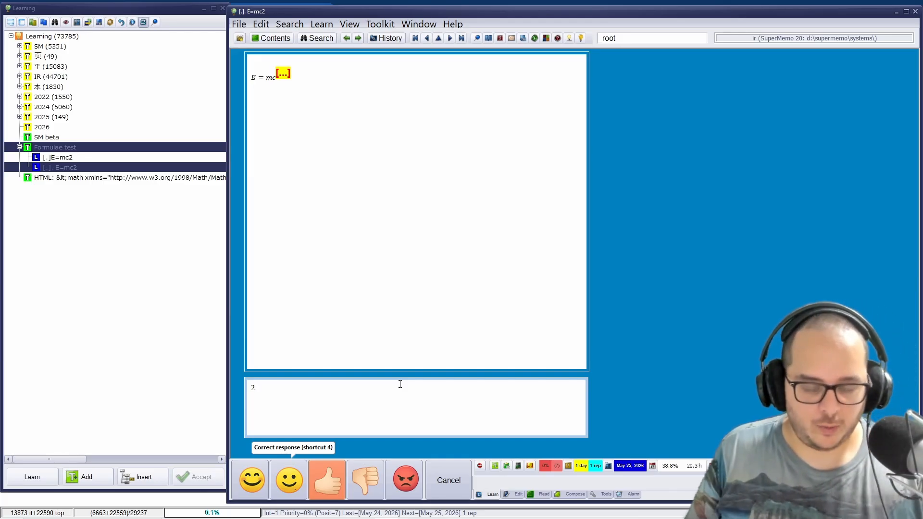
Switch to Chrome, copy the rendered E = mc² formula's MathML code to the clipboard and return to SuperMemo.
key(ctrl+a)
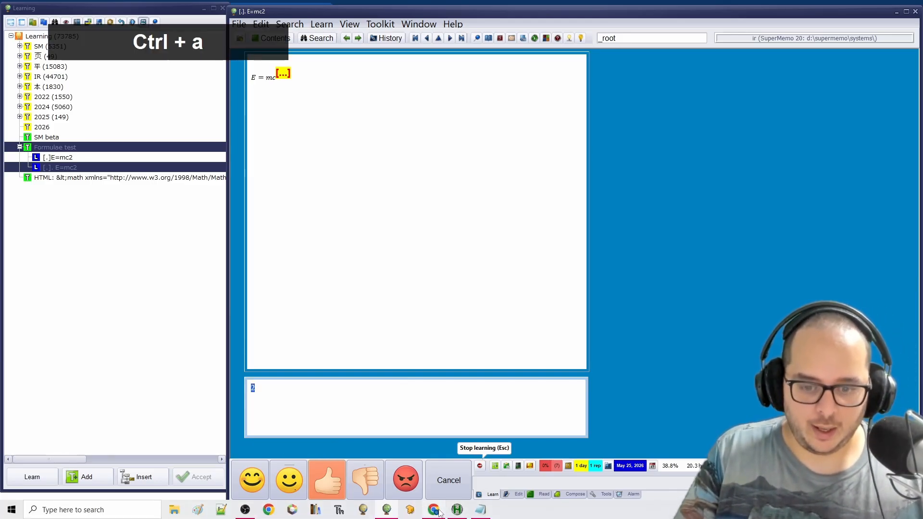
click(435, 510)
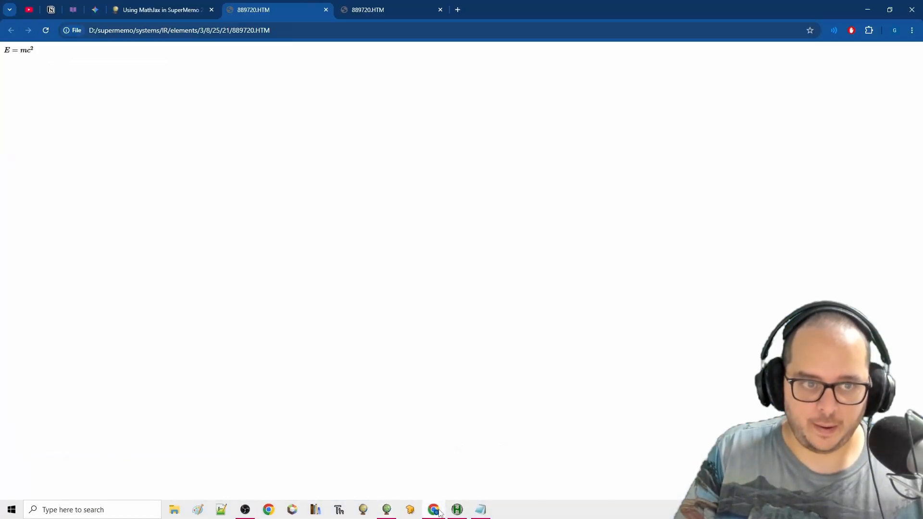
right_click(9, 52)
mouse_move(65, 68)
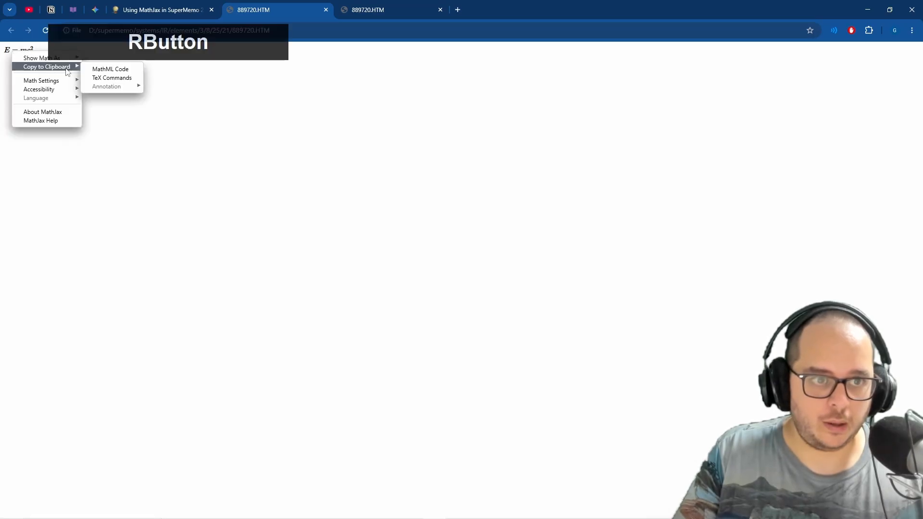
click(118, 73)
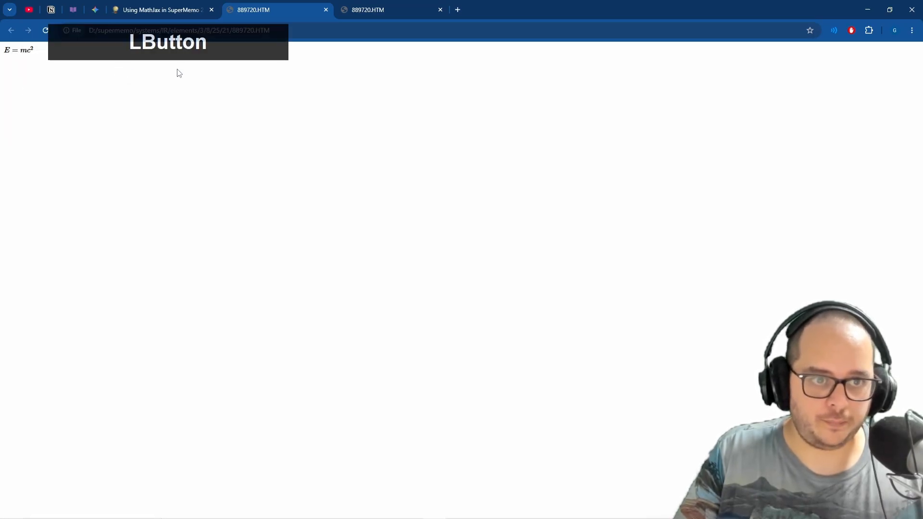
click(865, 8)
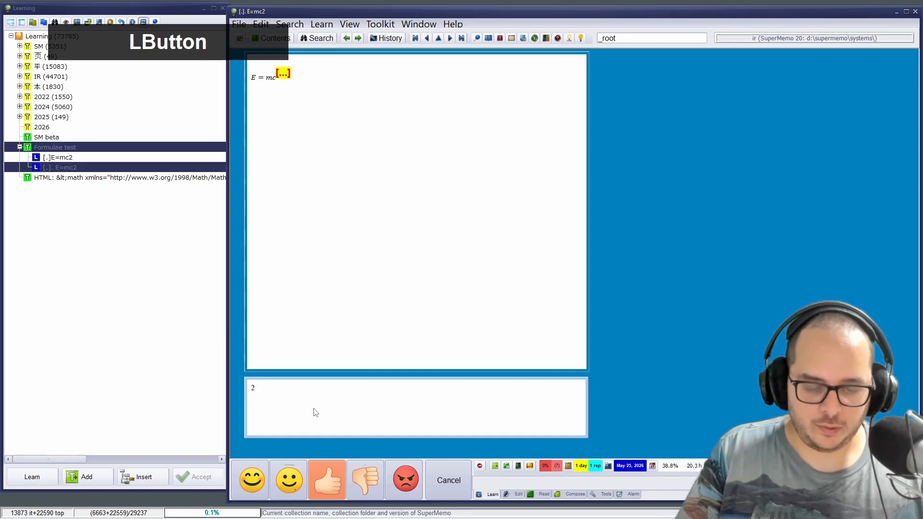
Replace the whole answer text with the copied MathML code and convert it to HTML so the formula renders.
click(325, 414)
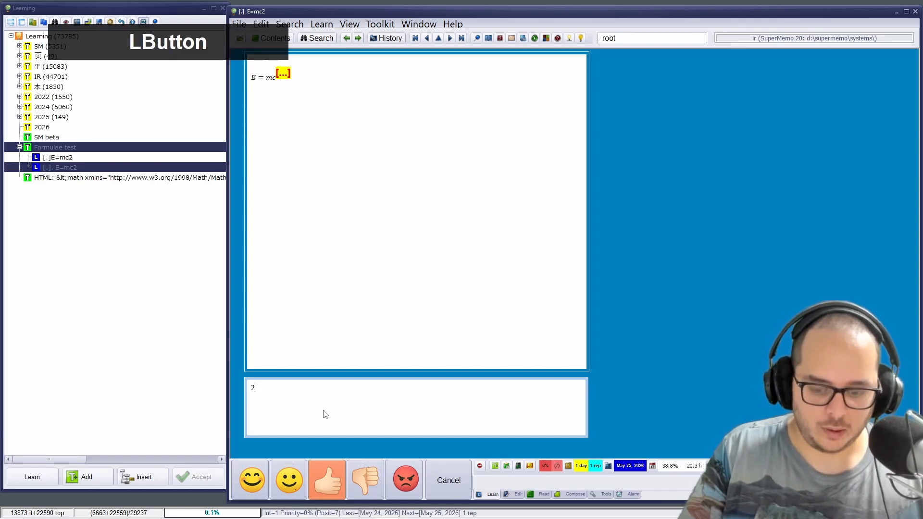
key(ctrl+a)
key(ctrl+v)
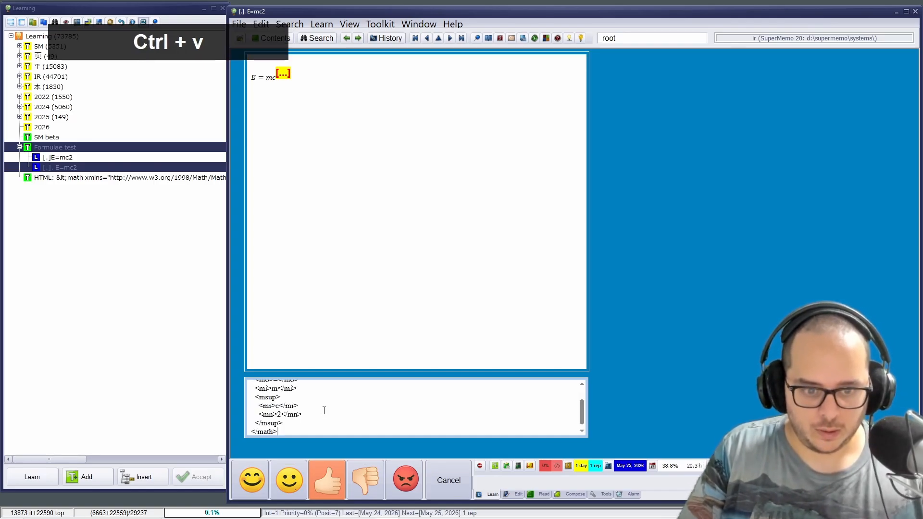
key(ctrl+a)
key(ctrl+shift+1)
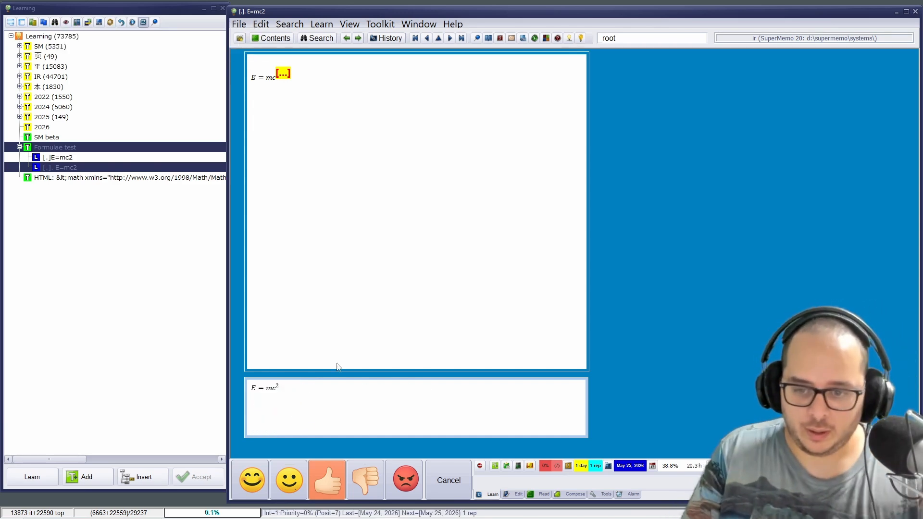
Preview the Item Picture WV template in the template registry, then close the registry without applying it.
key(ctrl+shift+m)
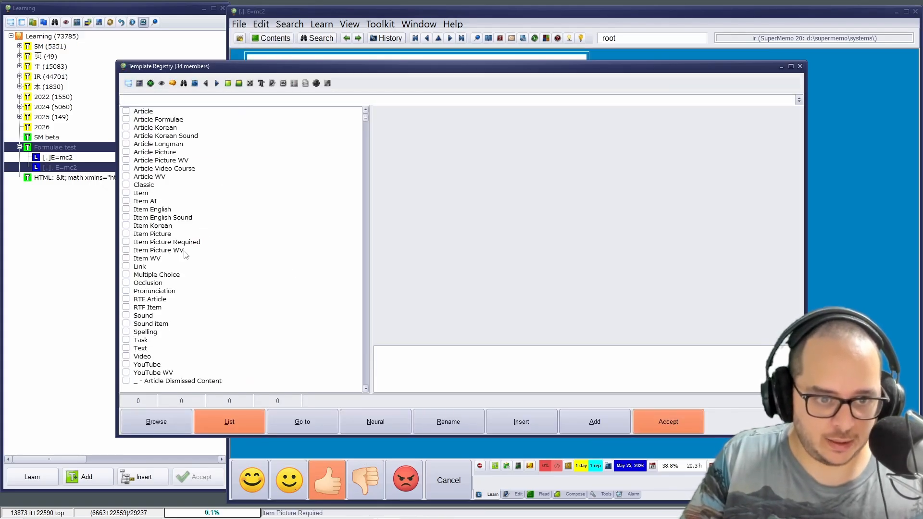
click(166, 254)
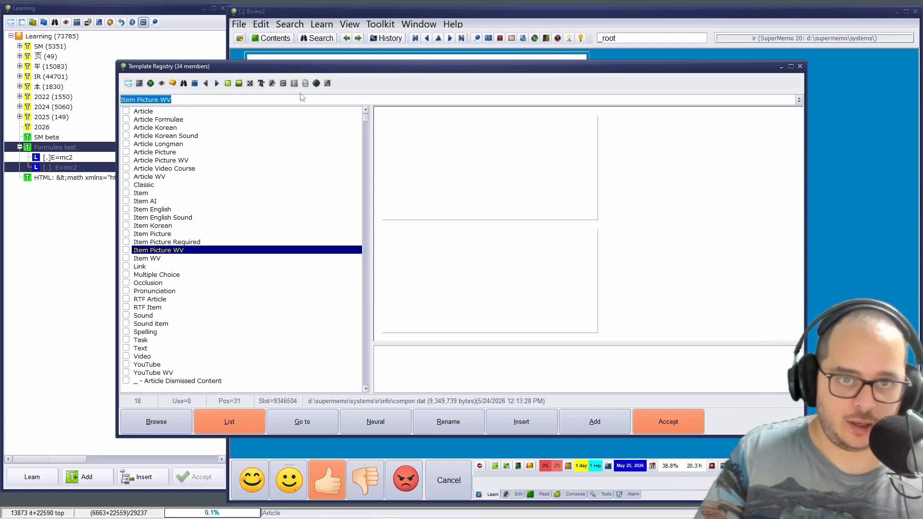
key(Escape)
In the concept registry, set the Math concept's topic template to Article Picture WV and its item template to Item Picture WV.
click(290, 24)
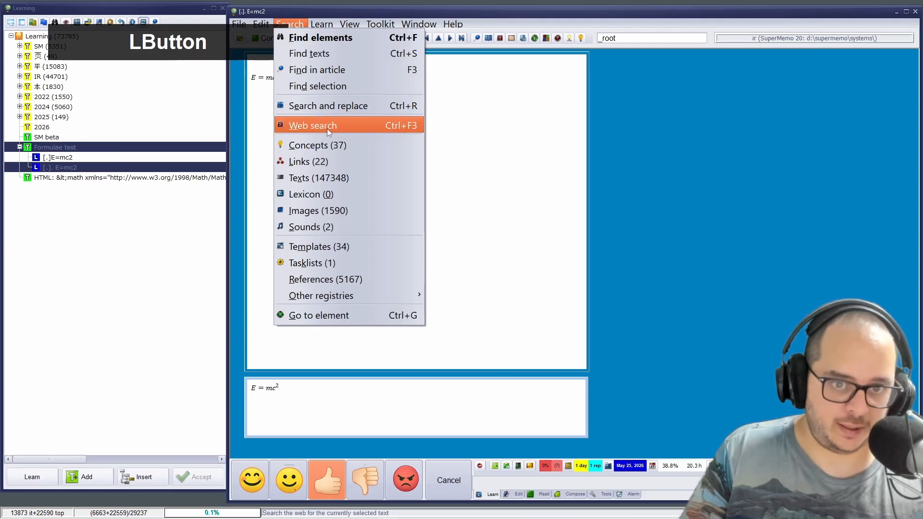
click(340, 145)
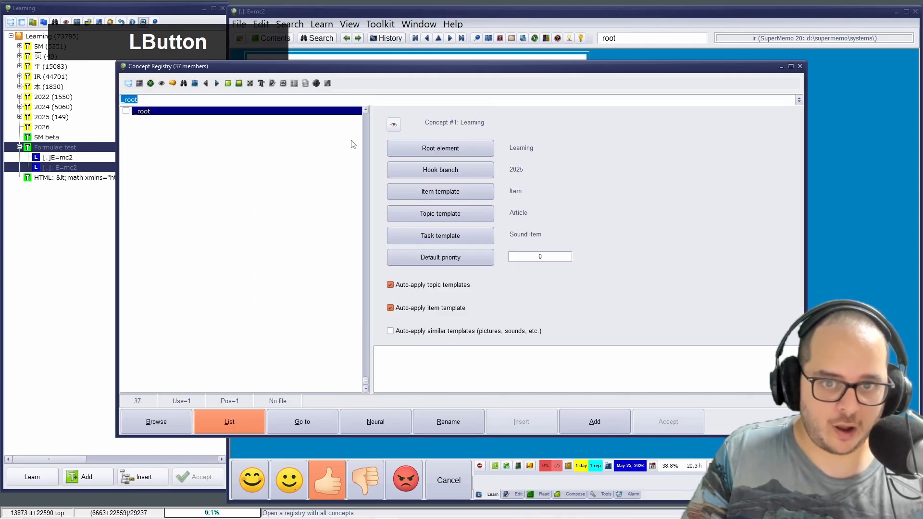
double_click(367, 134)
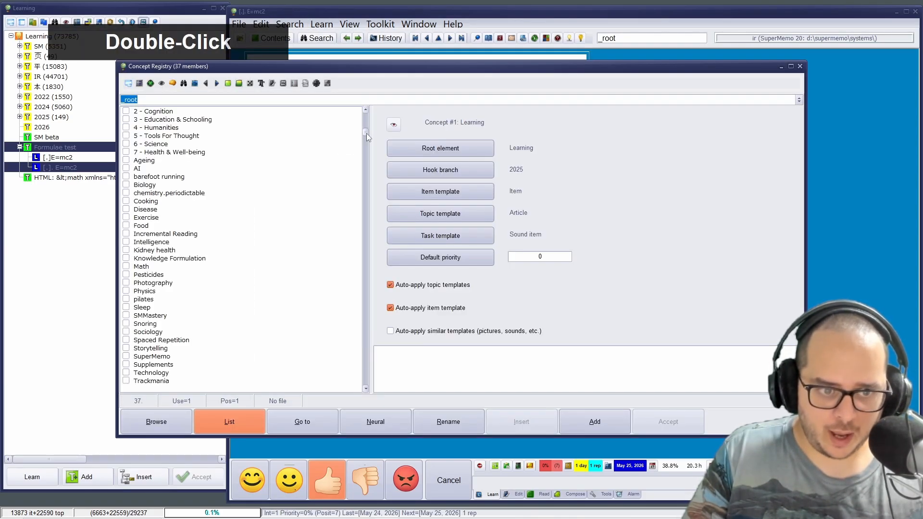
click(140, 268)
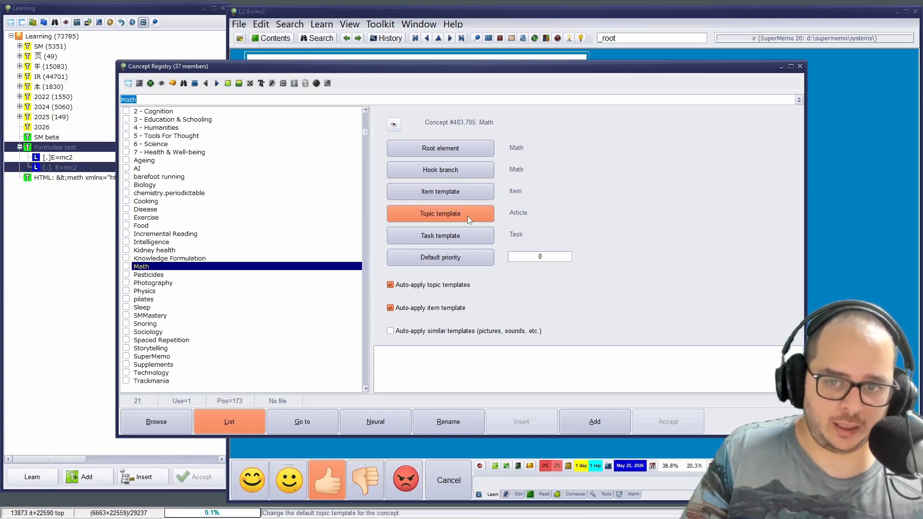
click(454, 219)
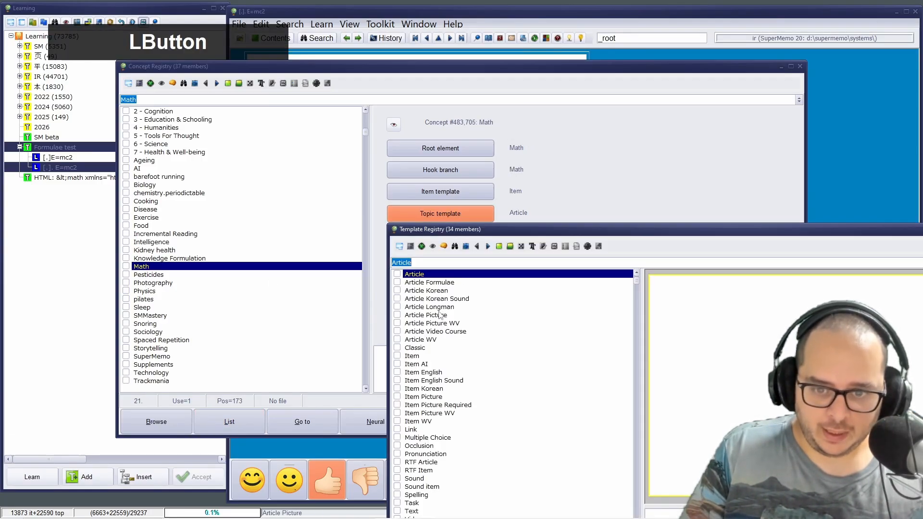
double_click(441, 323)
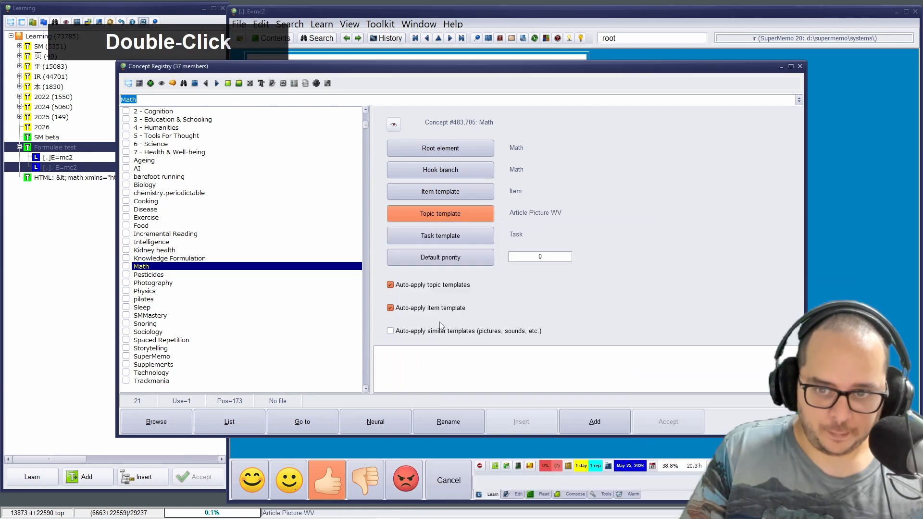
click(441, 191)
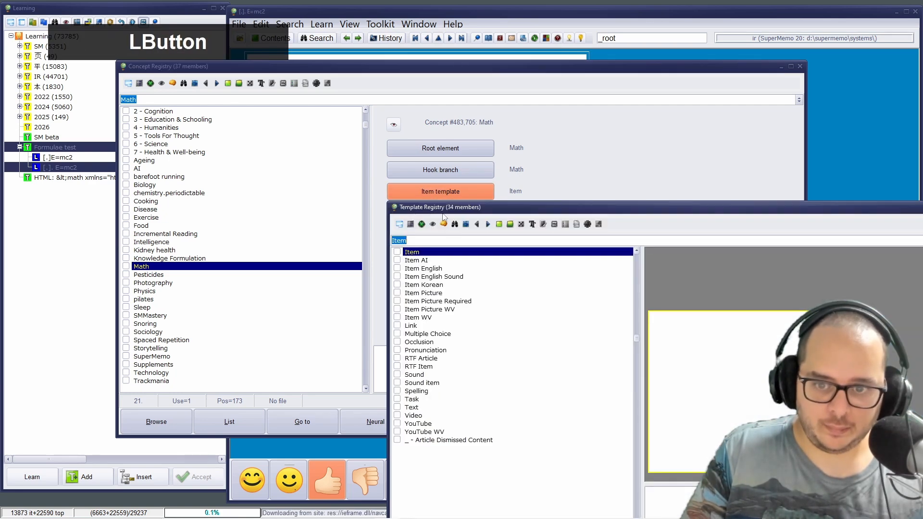
double_click(435, 310)
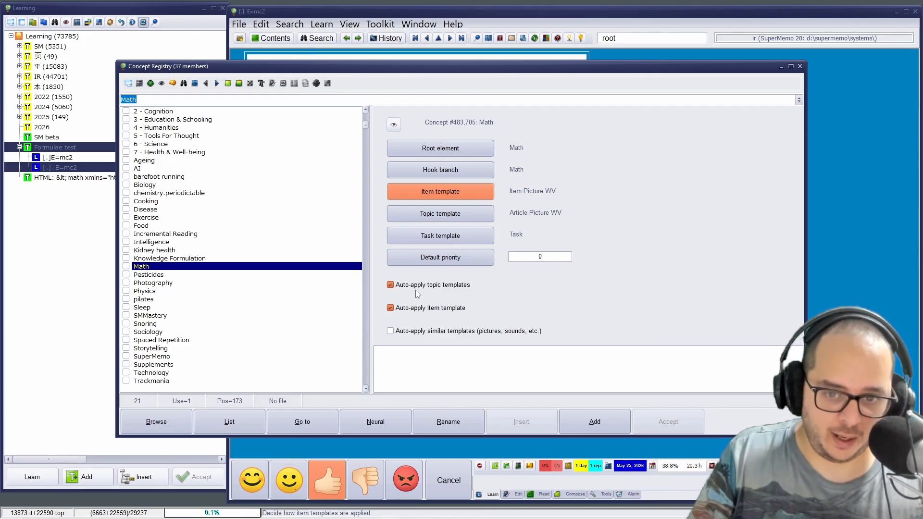
click(800, 66)
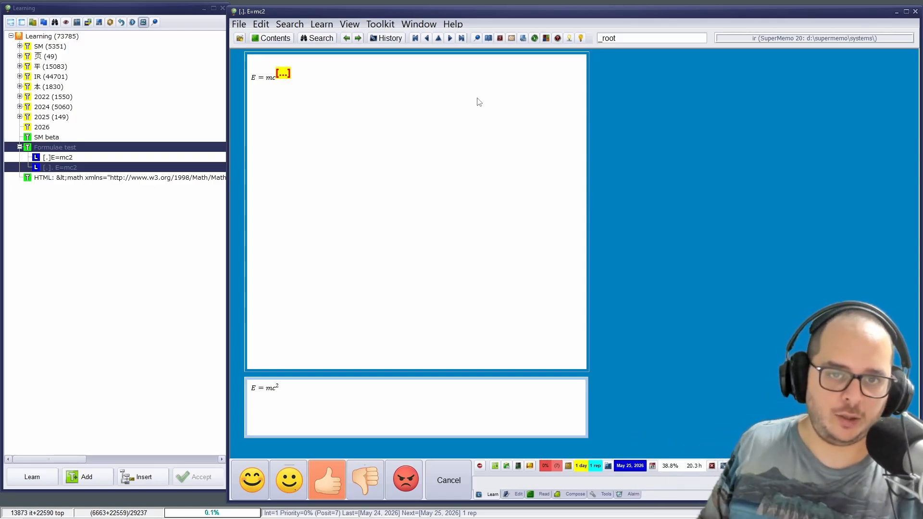
Leave the review, switch to Wikipedia's Entropy article in Chrome and examine its formulas, highlighting the Carnot cycle equations.
click(322, 42)
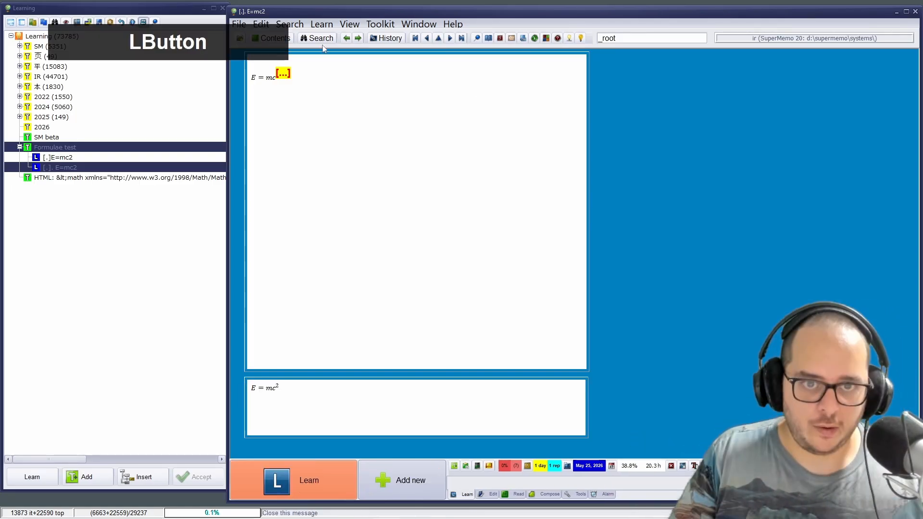
key(Right)
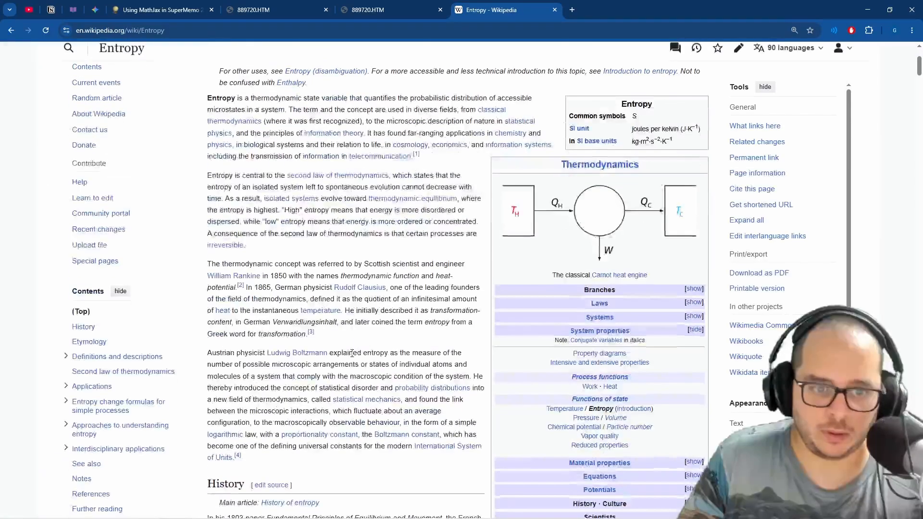
scroll(352, 354, down, 10)
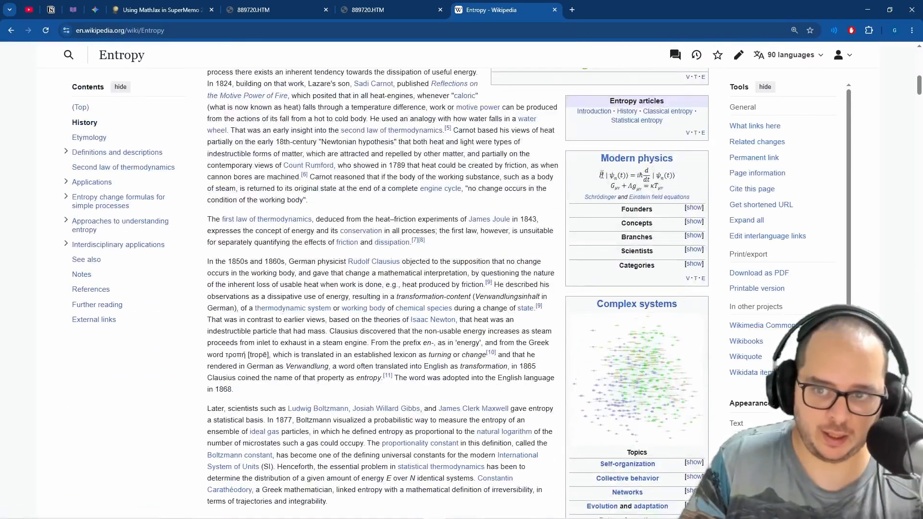
click(602, 173)
scroll(425, 271, down, 5)
scroll(425, 270, down, 15)
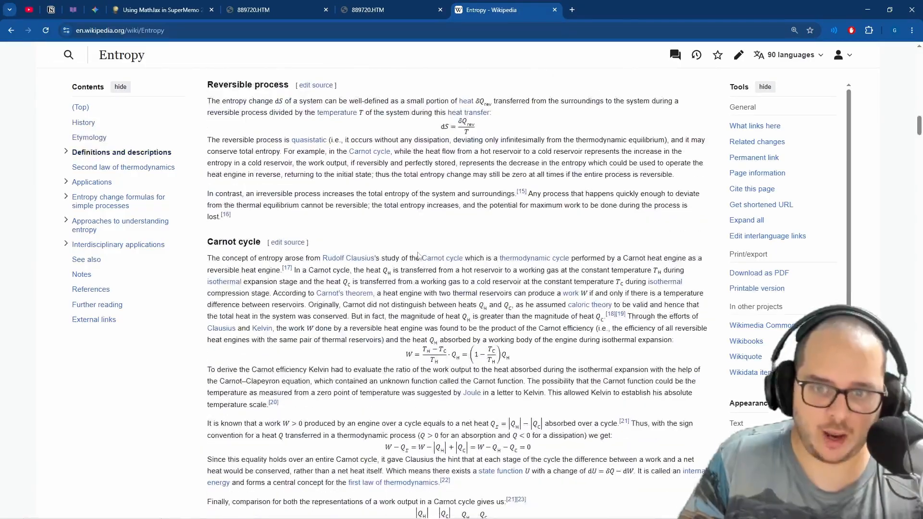
scroll(420, 263, down, 4)
drag(402, 167, 515, 329)
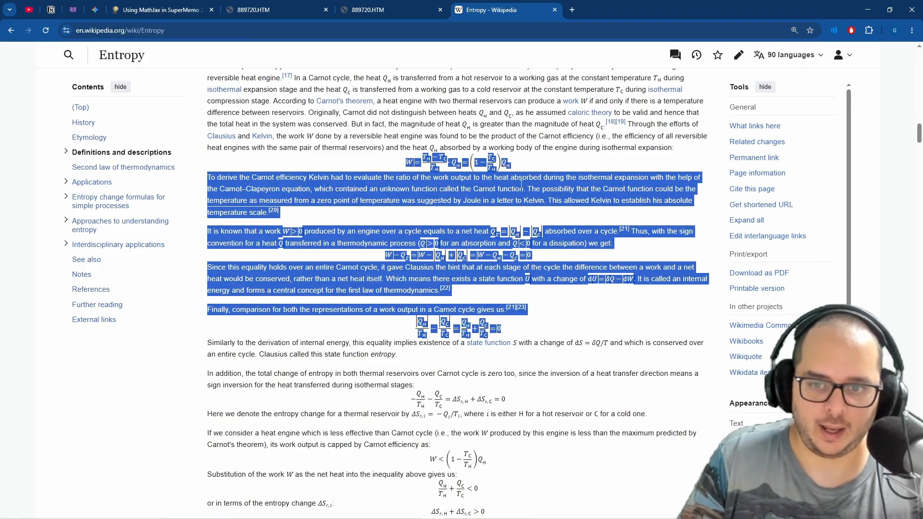
scroll(514, 302, down, 5)
Import the Entropy - Wikipedia browser tab into SuperMemo through Web Import and close the import window.
key(shift+F8)
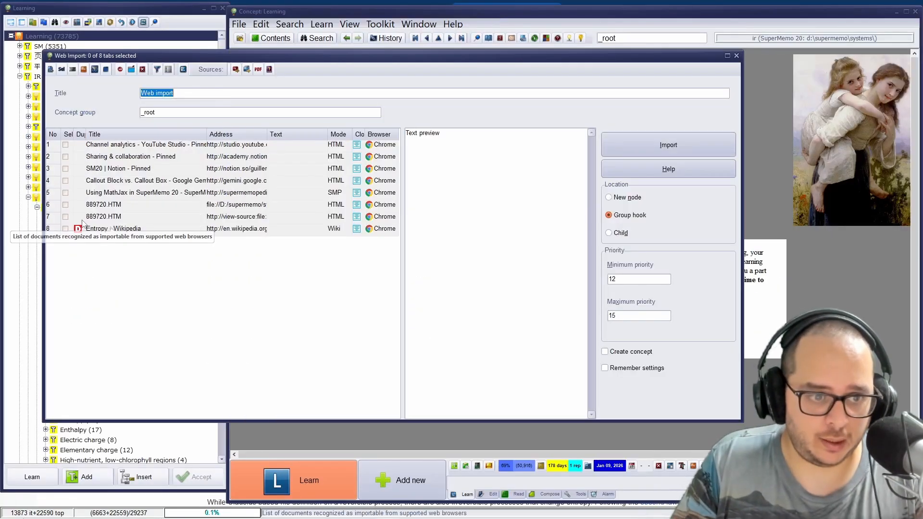
click(139, 229)
click(635, 154)
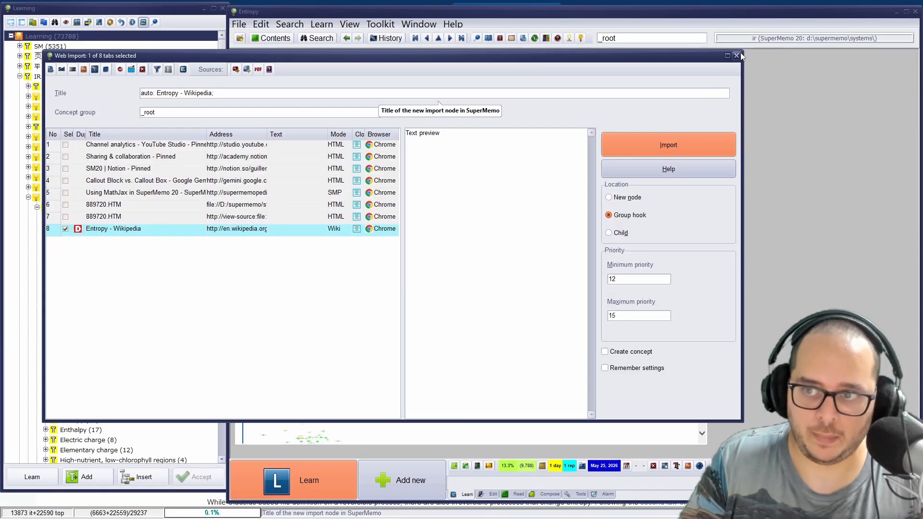
click(741, 53)
Examine how the formulas appear in the imported Entropy article, down to the Carnot cycle section.
click(579, 206)
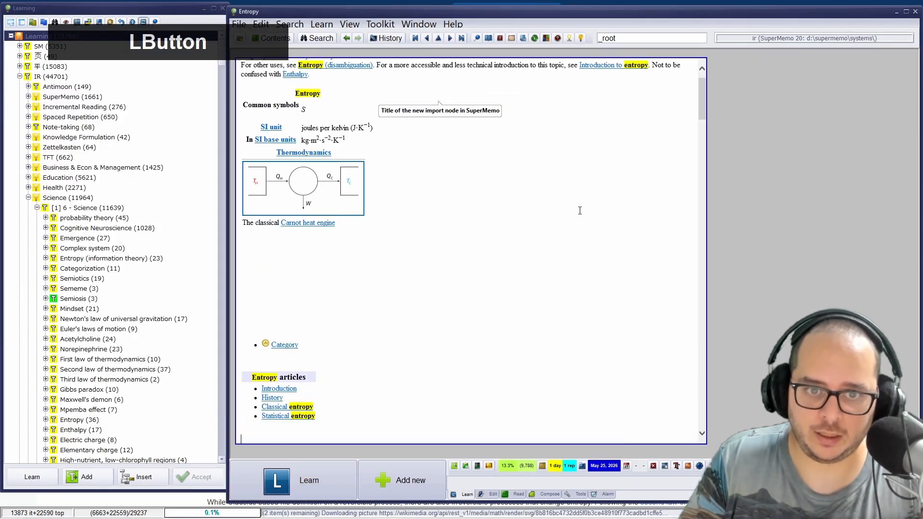
scroll(311, 185, down, 15)
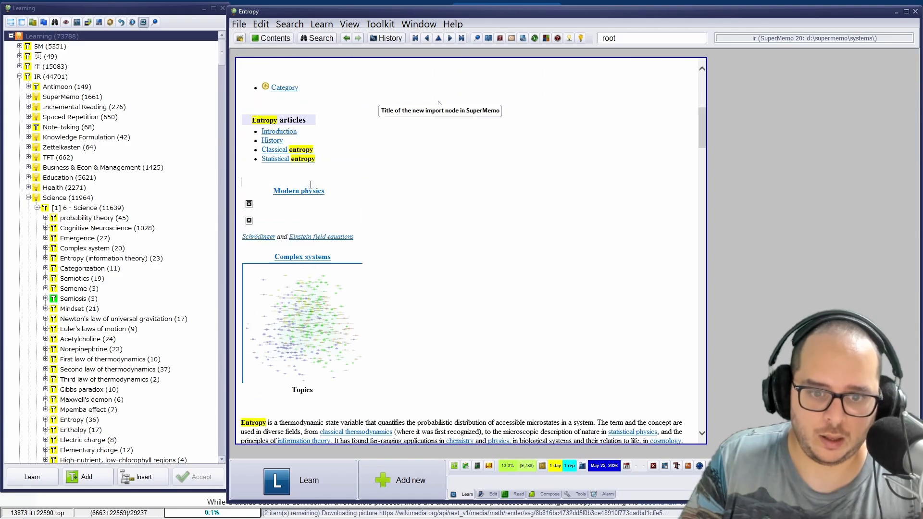
scroll(311, 184, down, 15)
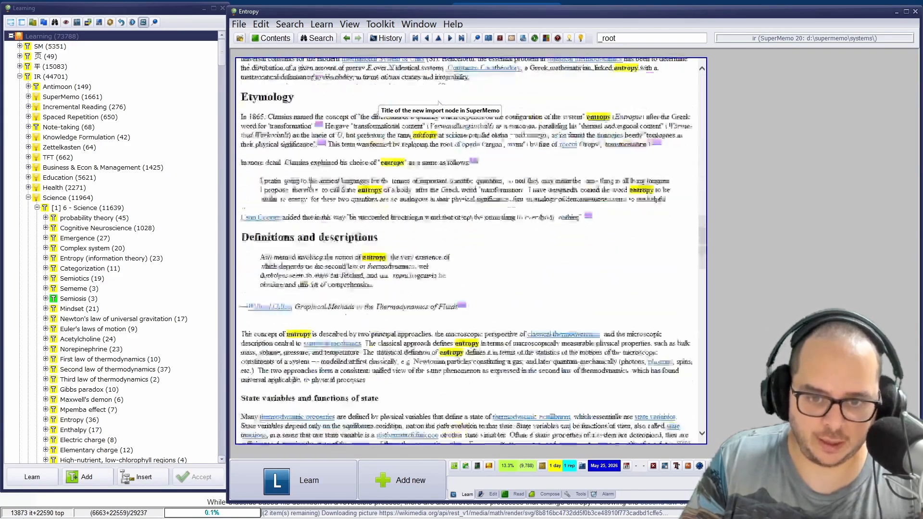
scroll(308, 184, down, 3)
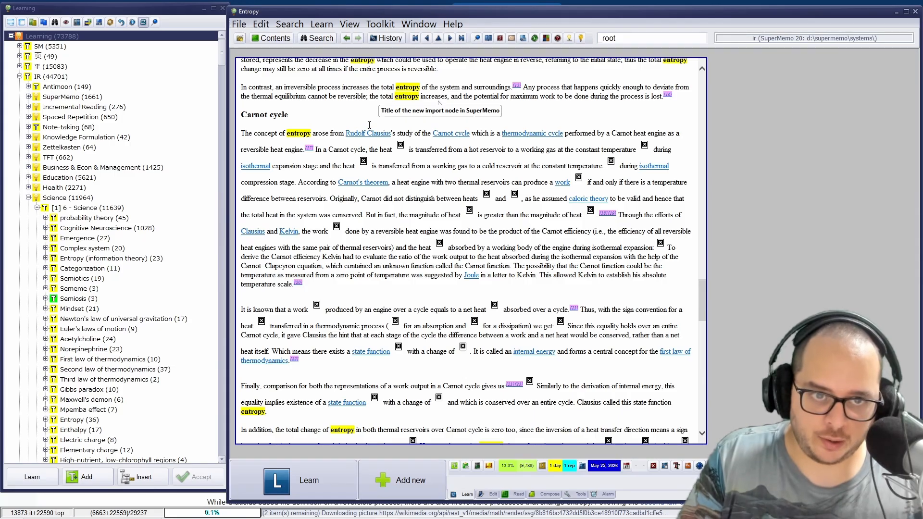
Apply the Article WV template to the imported Entropy article.
key(ctrl+shift+o)
key(Escape)
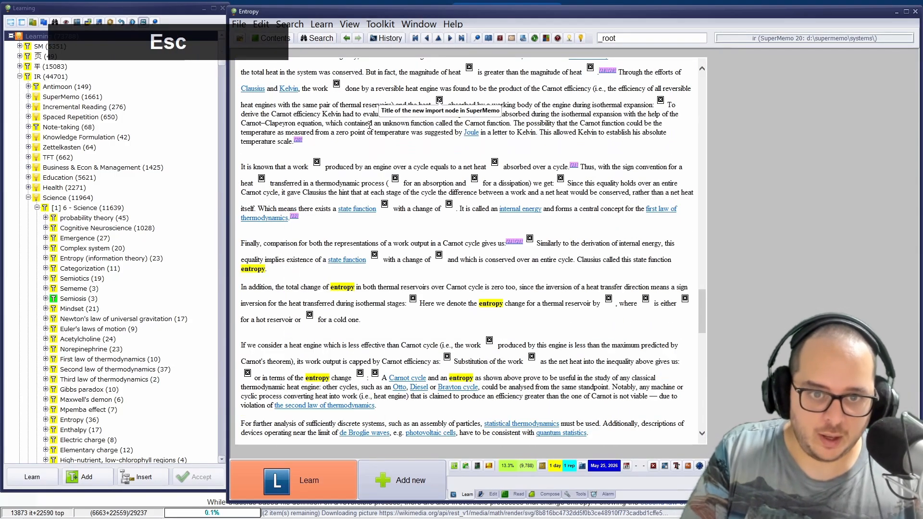
key(ctrl+shift+m)
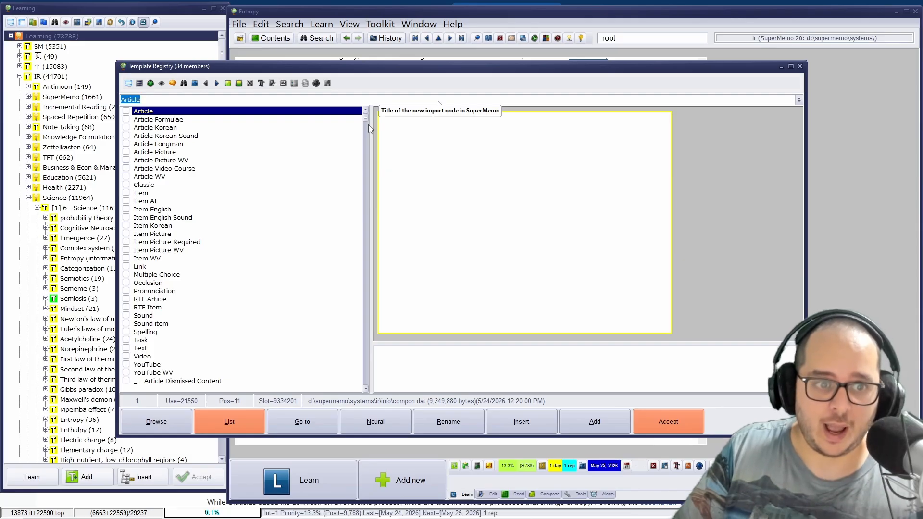
key(Down)
key(Down)
key(Down)
key(Down)
key(Down)
key(Down)
key(Down)
key(Down)
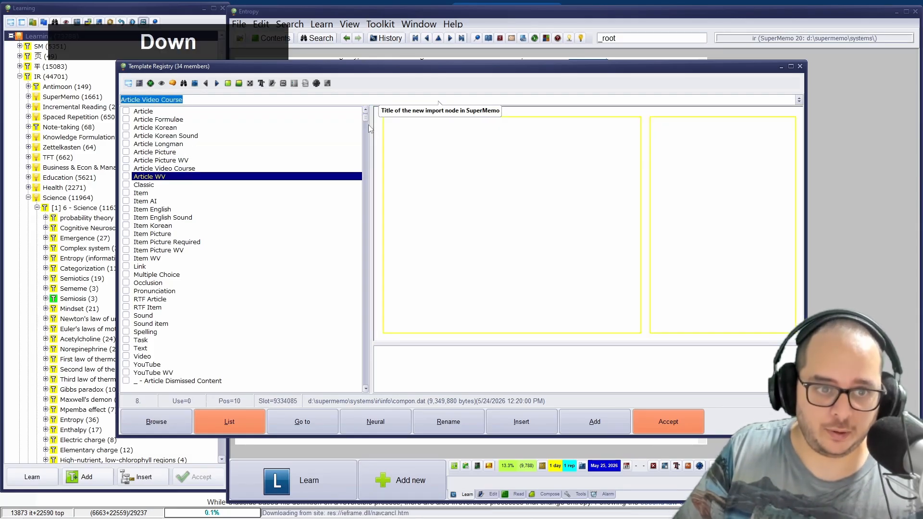
key(Return)
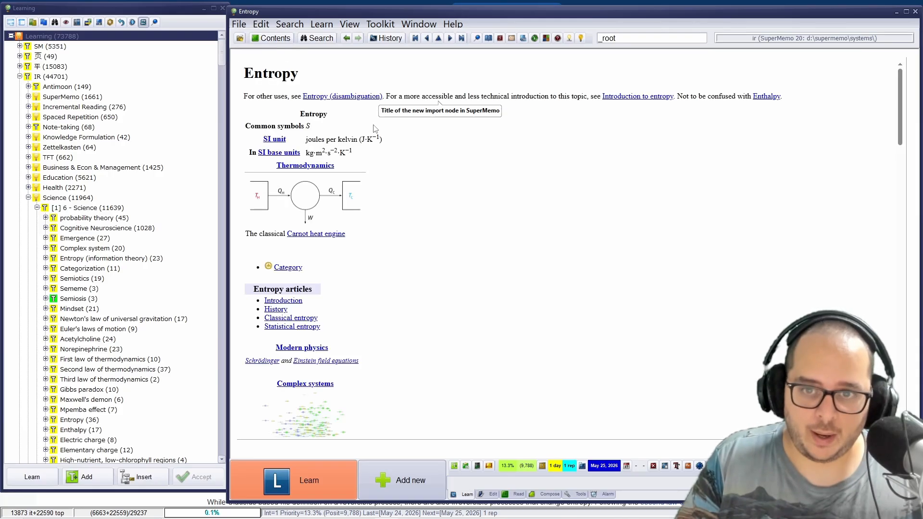
Extract the Carnot cycle passage from "It is known that a work" through the equation after "we get:", and open the extract.
drag(900, 115, 900, 400)
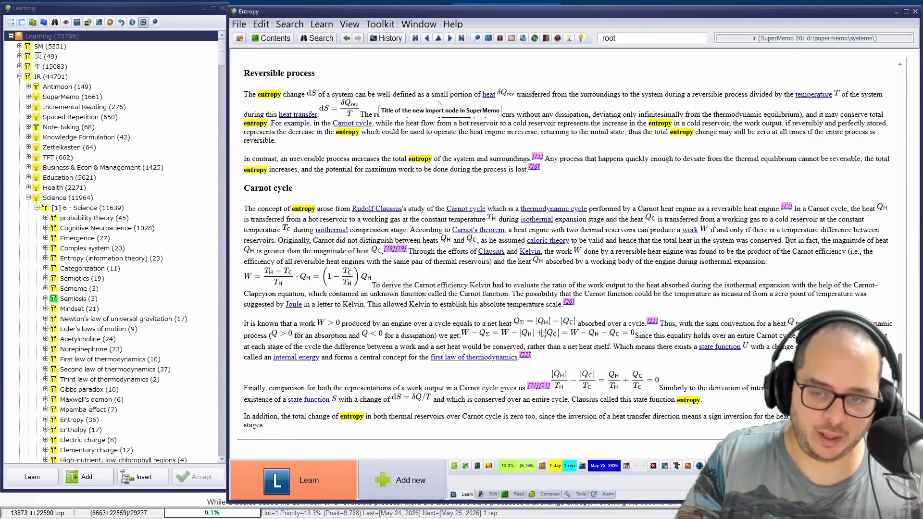
click(520, 310)
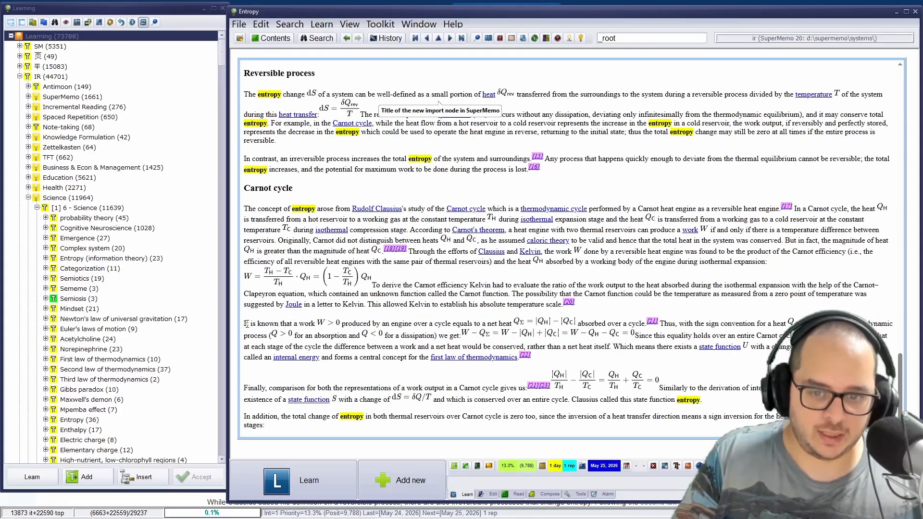
drag(245, 323, 604, 332)
key(alt+x)
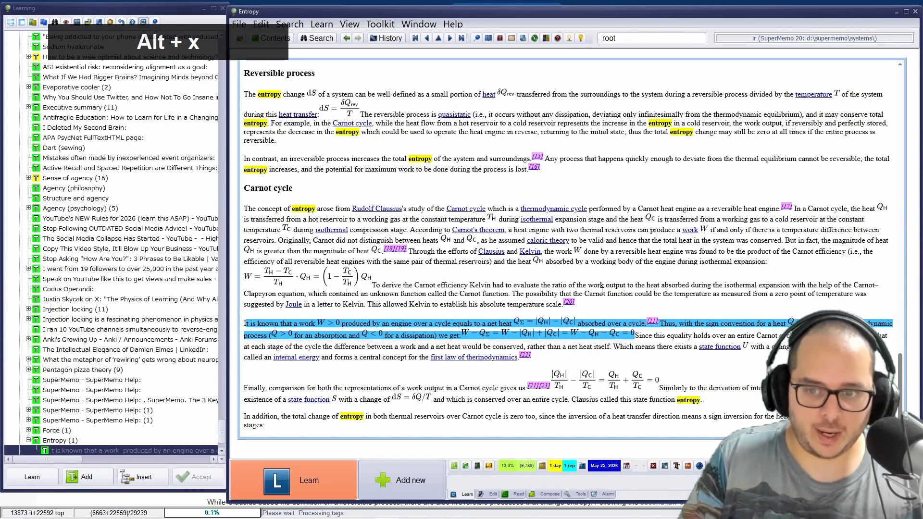
key(alt+Left)
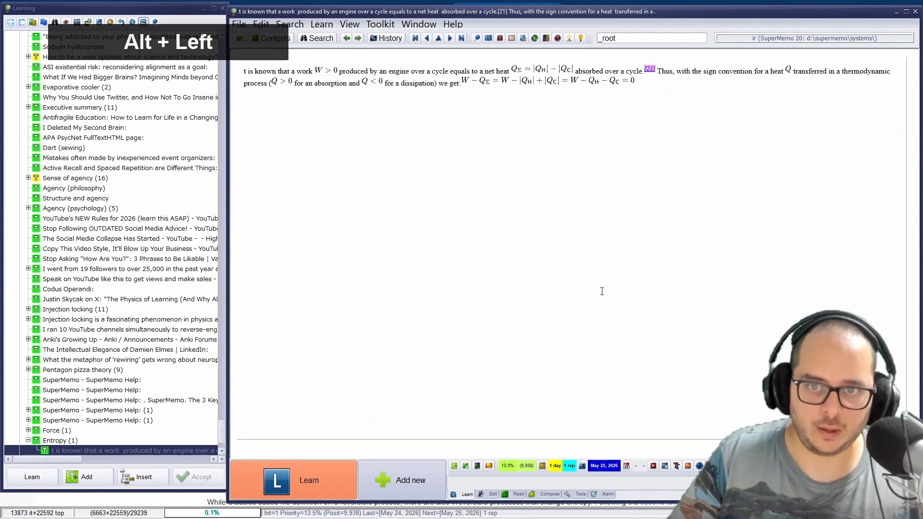